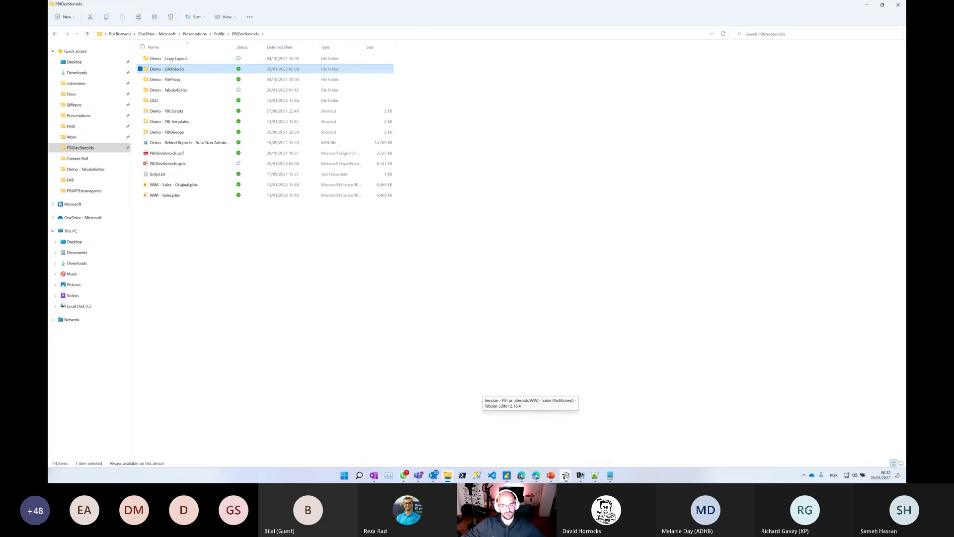
# Step: Switch to the WWI - Sales report in Power BI Desktop, launch Tabular Editor on its model and accept the experimental features warning
pyautogui.click(508, 475)
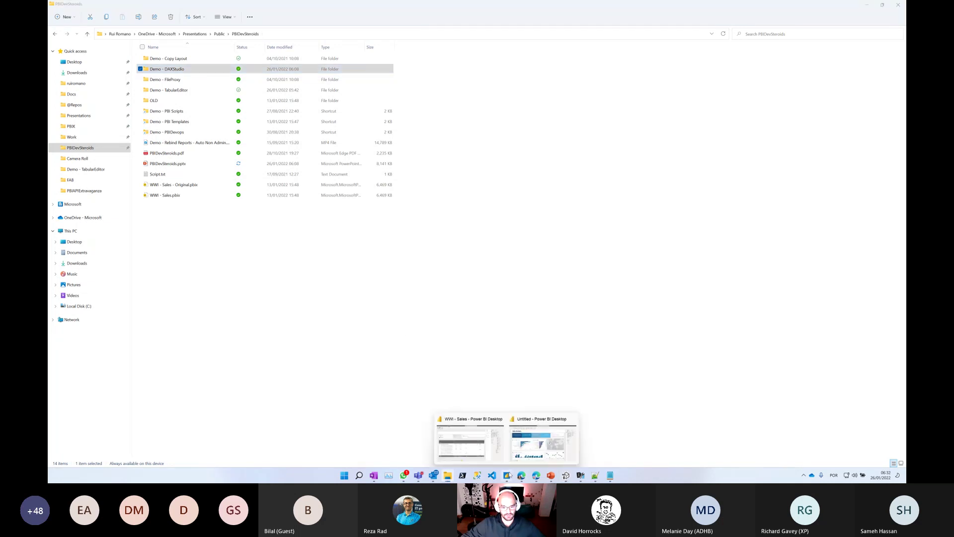
pyautogui.click(470, 439)
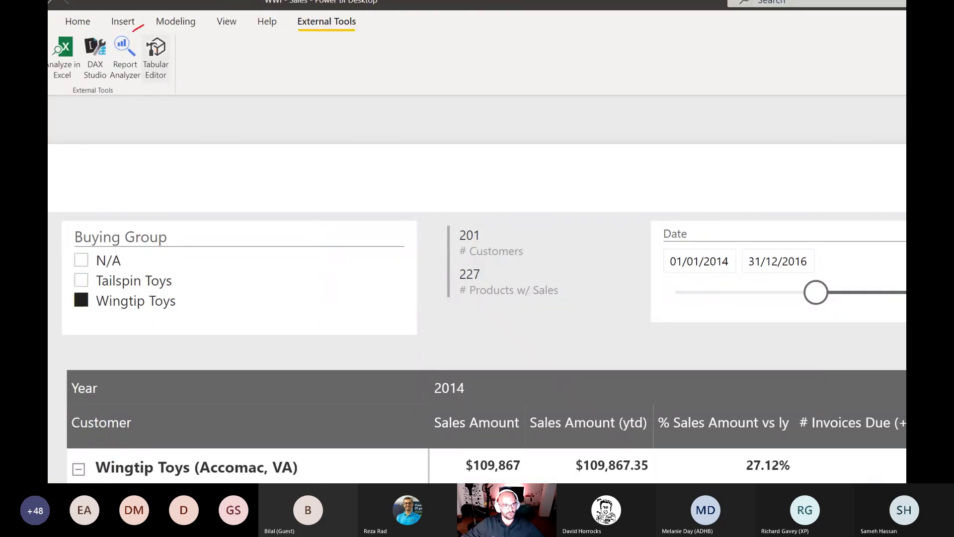
pyautogui.moveTo(143, 25); pyautogui.dragTo(145, 22)
pyautogui.press('Escape')
pyautogui.click(121, 40)
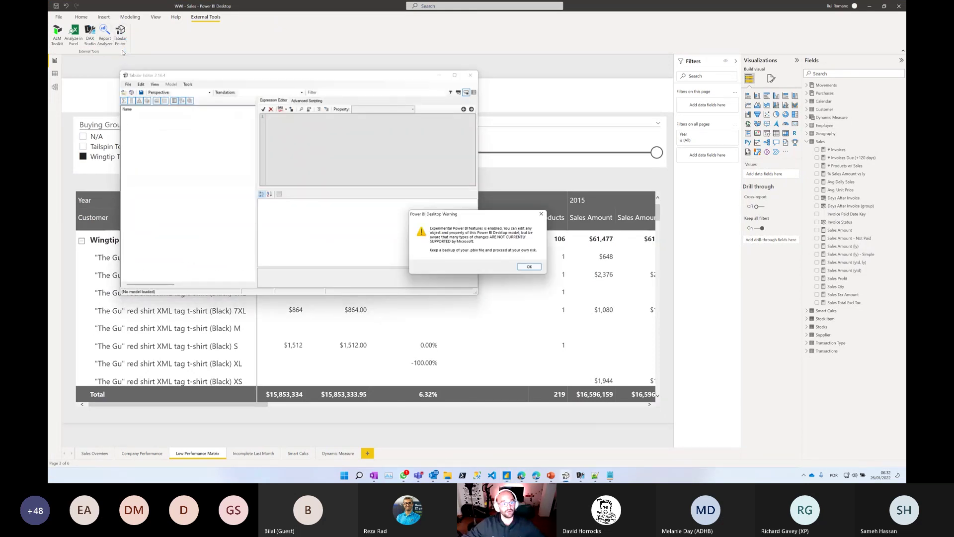
pyautogui.click(530, 268)
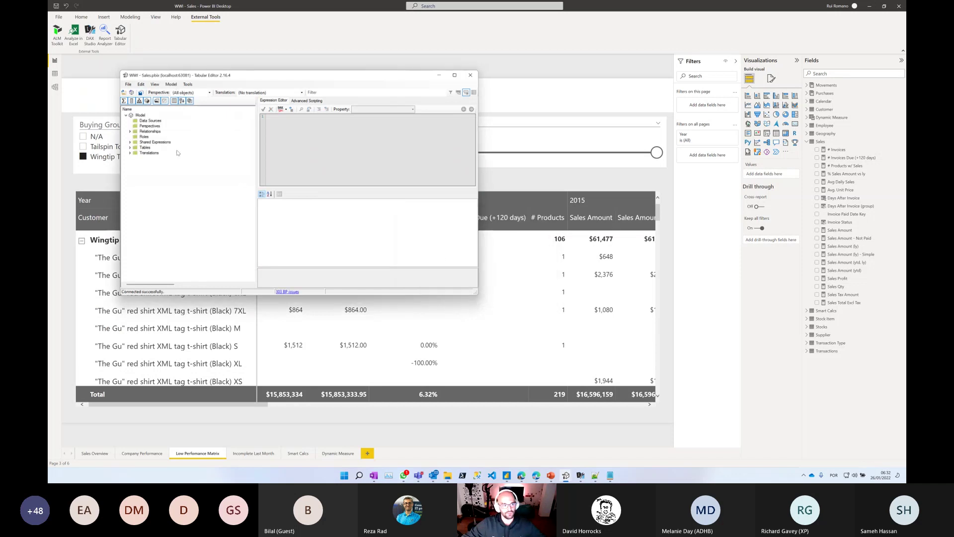
# Step: Duplicate the Sales Amount measure in the Sales table and name the copy Sales Amount followed by a first name
pyautogui.click(130, 147)
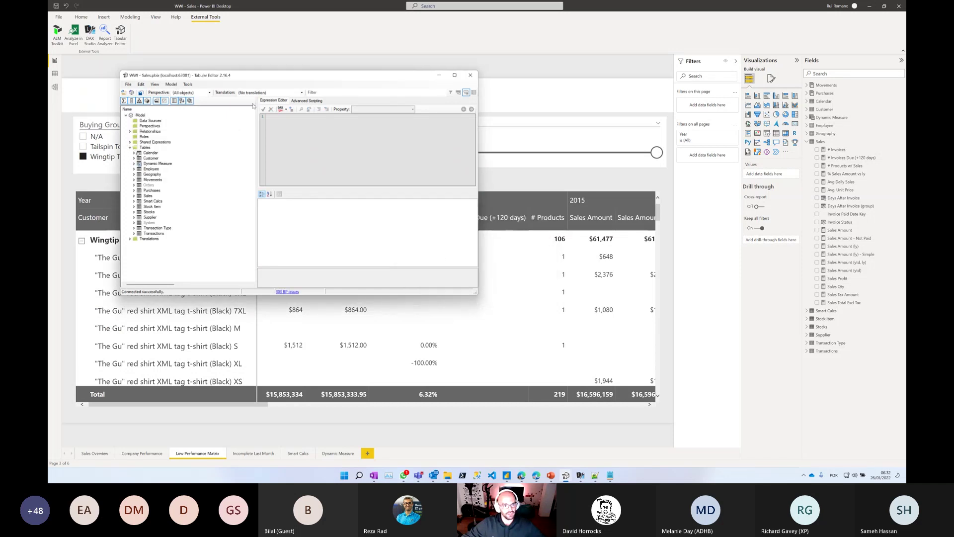
pyautogui.doubleClick(169, 203)
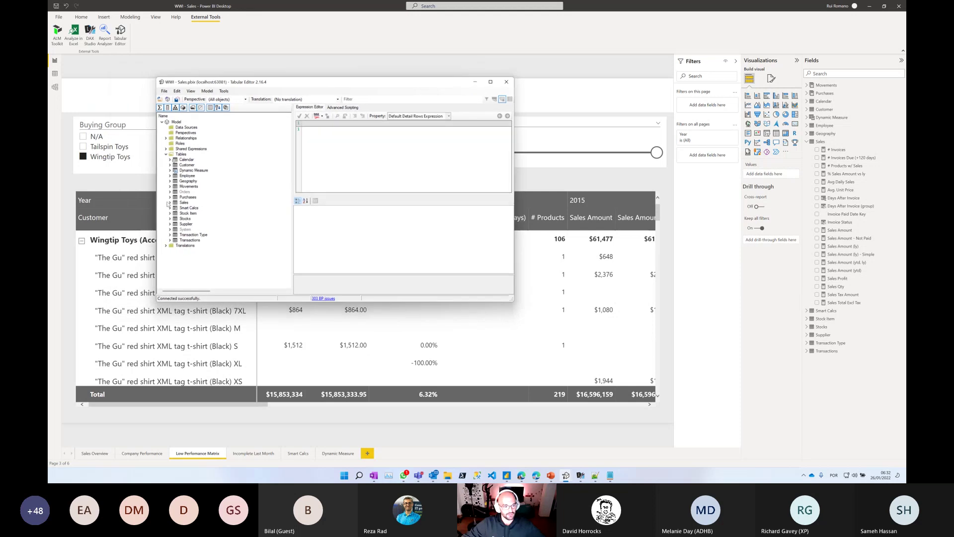
pyautogui.scroll(-1, 216, 220)
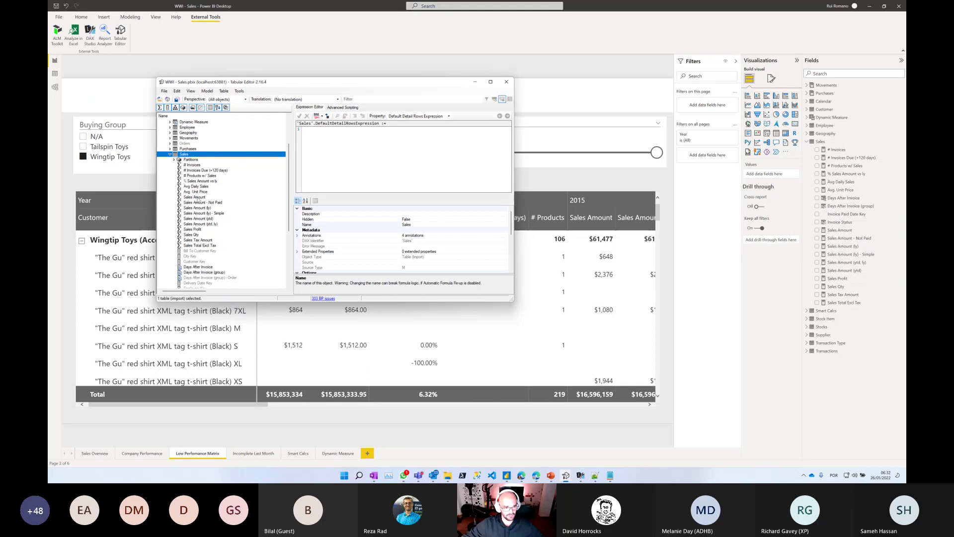
pyautogui.click(197, 198)
pyautogui.rightClick(198, 198)
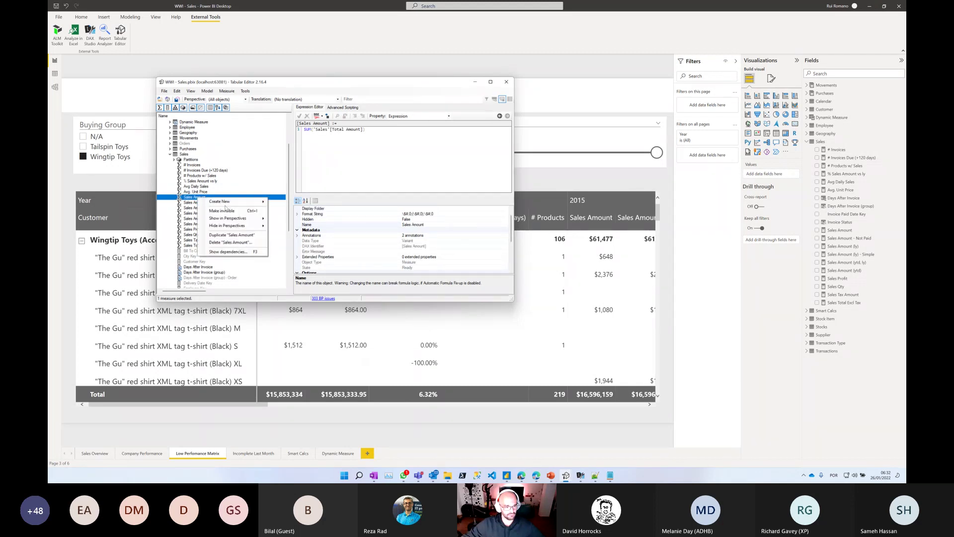
pyautogui.click(227, 235)
pyautogui.write('Sales Amount ')
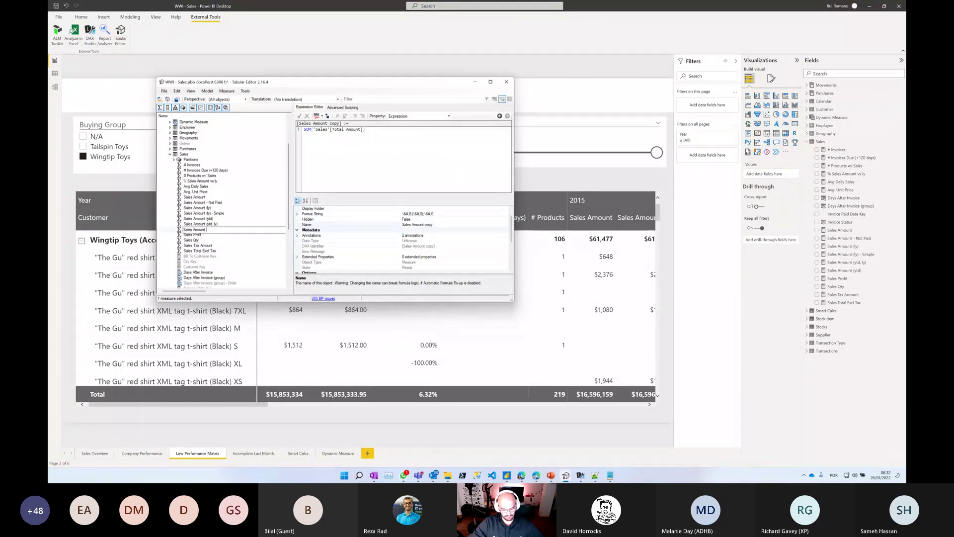
pyautogui.write('Reza')
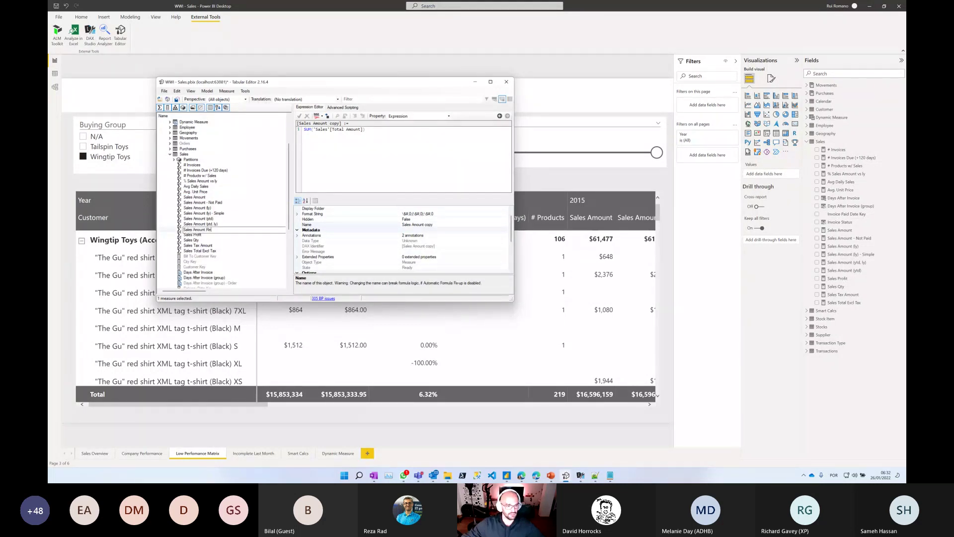
pyautogui.press('Return')
# Step: Append * 2 to the SUM of Total Amount in the duplicated Sales Amount measure's expression
pyautogui.click(397, 138)
pyautogui.write('* 2')
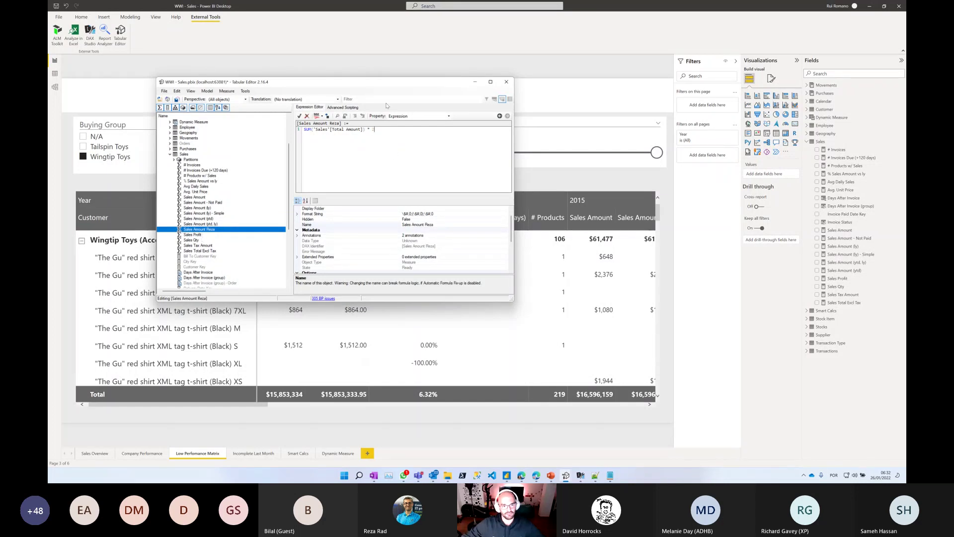
pyautogui.moveTo(378, 82); pyautogui.dragTo(455, 138)
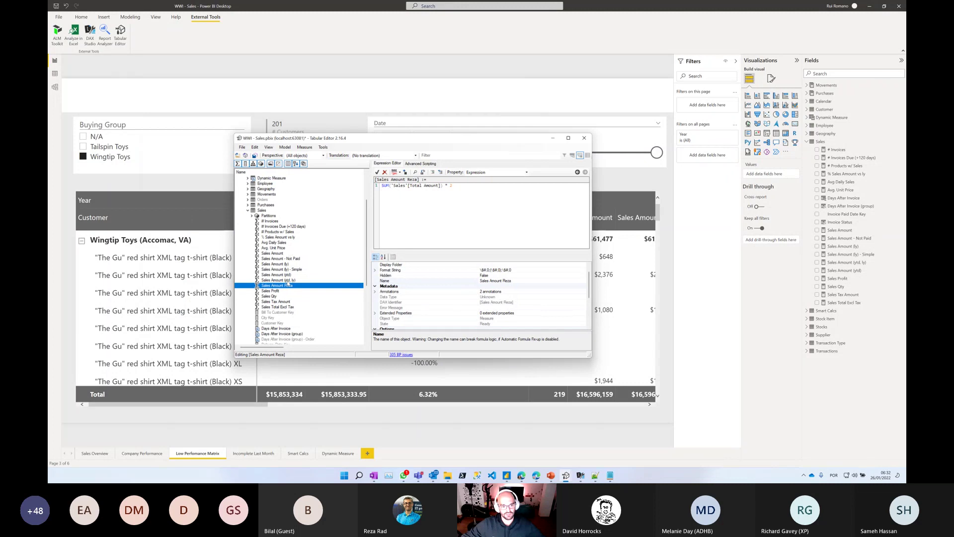
# Step: Duplicate the measures from Avg Daily Sales through Sales Amount - Not Paid by copy and paste, and save the changes to the model
pyautogui.click(283, 264)
pyautogui.click(274, 243)
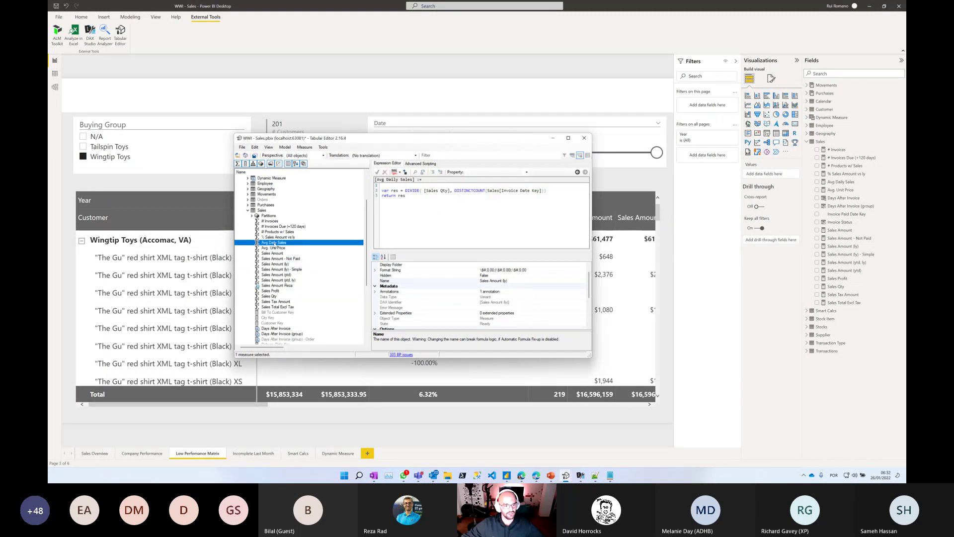
pyautogui.keyDown('shift'); pyautogui.click(277, 259); pyautogui.keyUp('shift')
pyautogui.hotkey('ctrl', 'c')
pyautogui.hotkey('ctrl', 'v')
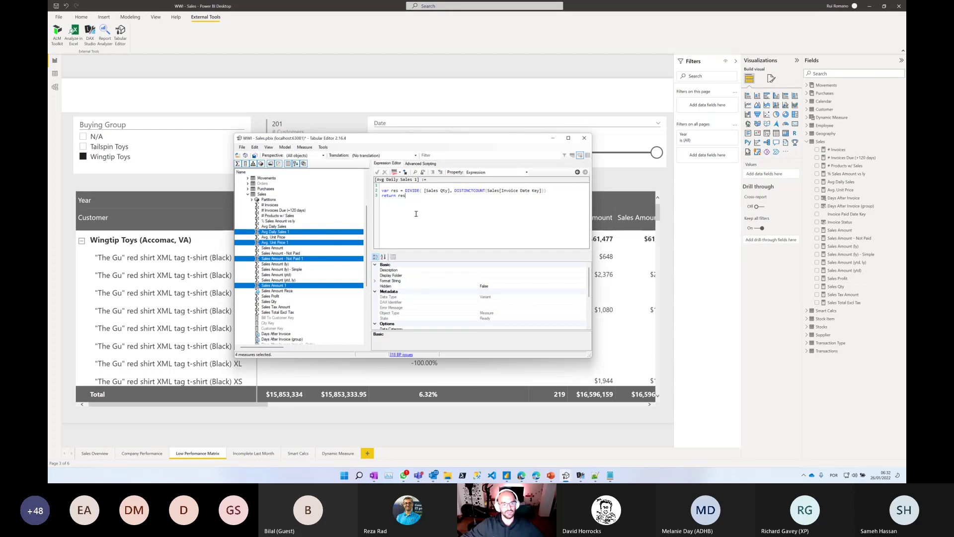
pyautogui.click(254, 156)
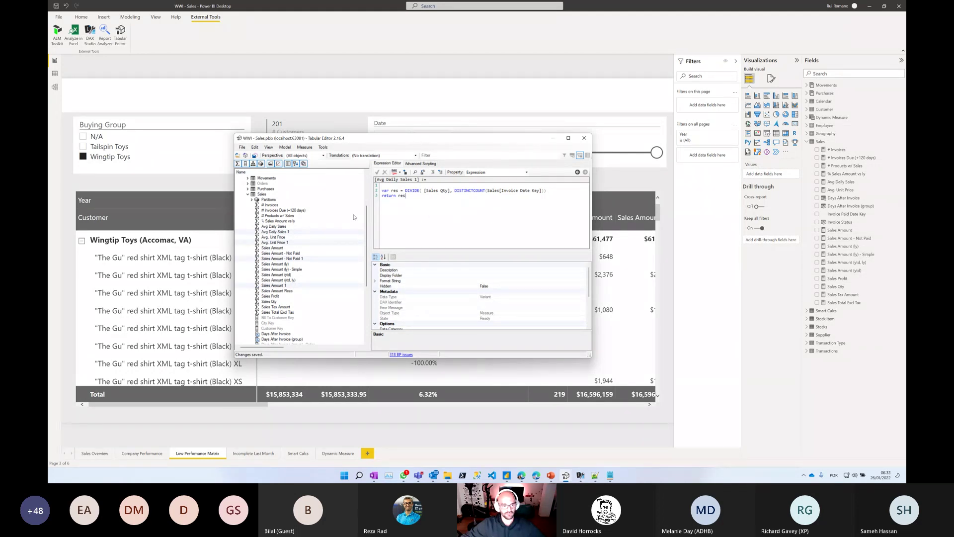
# Step: Check the Sales table's field list in Power BI Desktop against the measures added in Tabular Editor
pyautogui.click(298, 200)
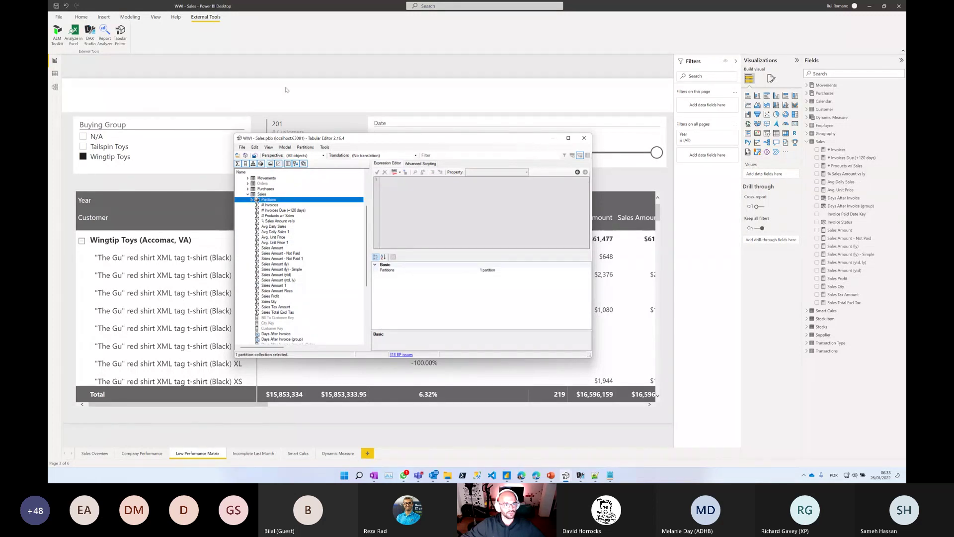
pyautogui.moveTo(333, 138); pyautogui.dragTo(189, 89)
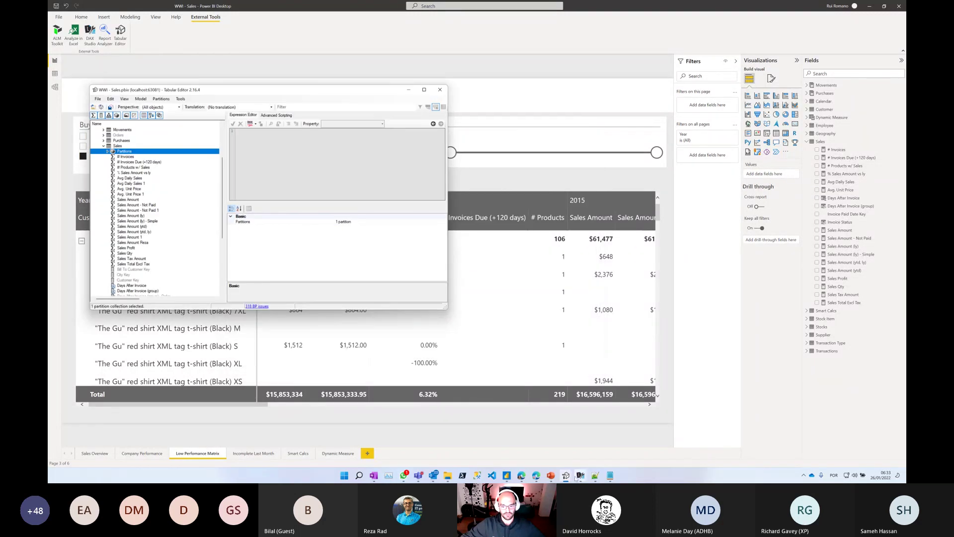
pyautogui.moveTo(567, 477)
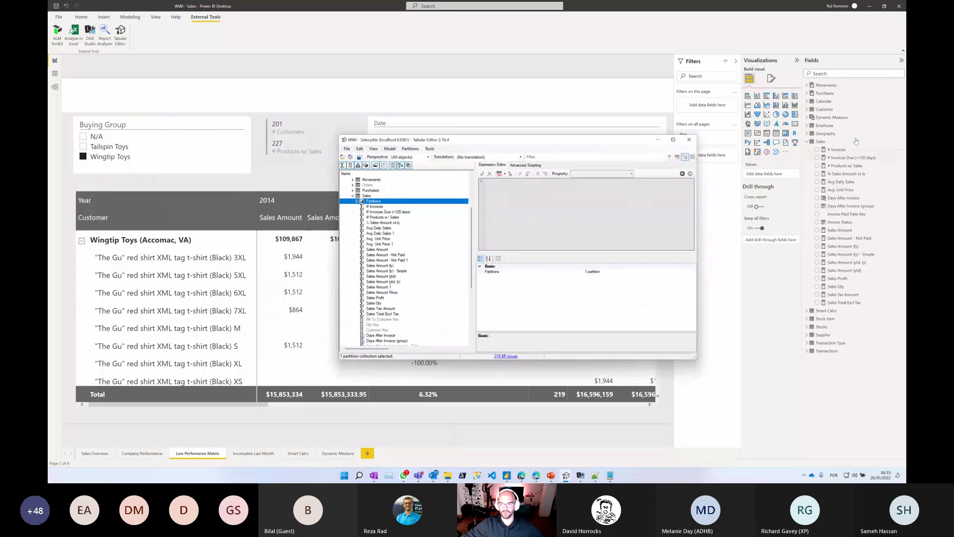
pyautogui.click(807, 142)
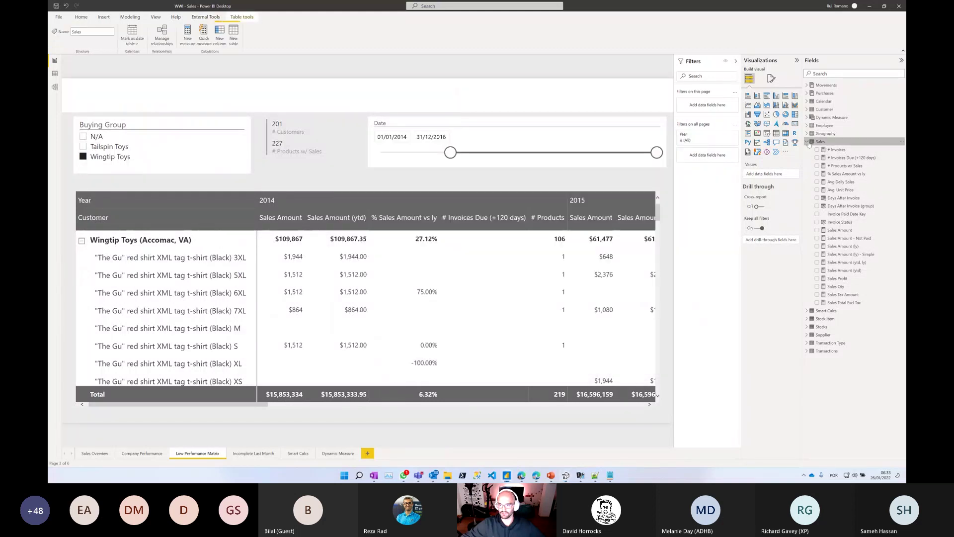
pyautogui.click(808, 142)
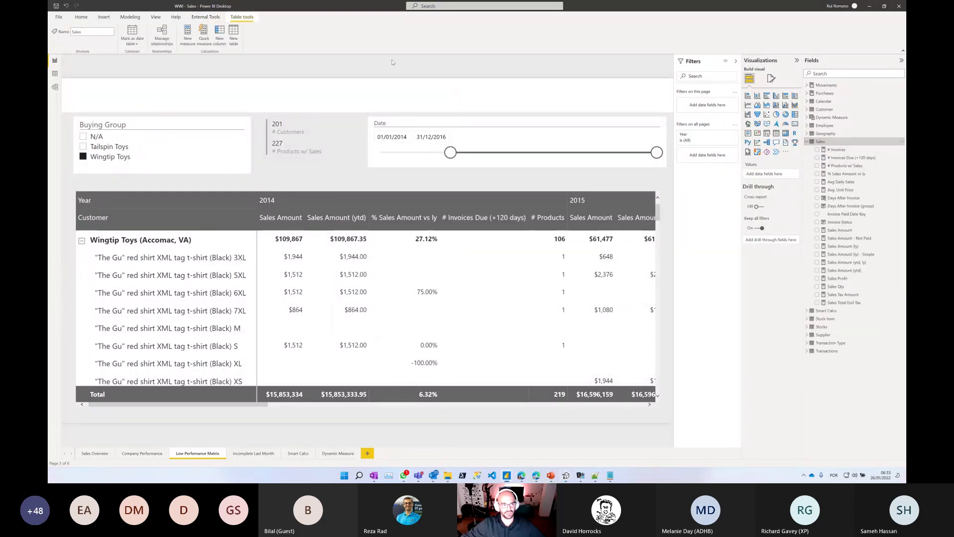
# Step: Switch back to the Tabular Editor window of WWI - Sales.pbix and maximize it
pyautogui.moveTo(508, 473)
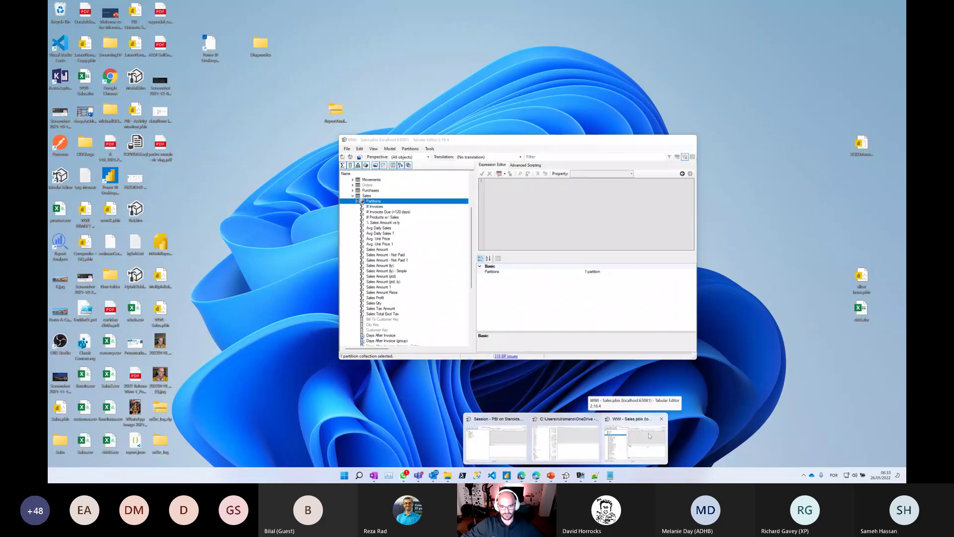
pyautogui.click(648, 435)
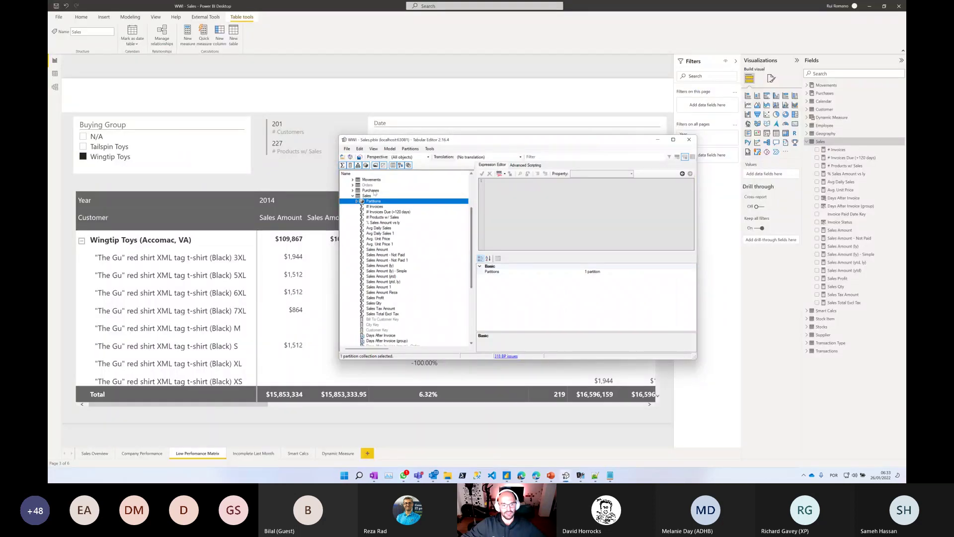
pyautogui.doubleClick(431, 141)
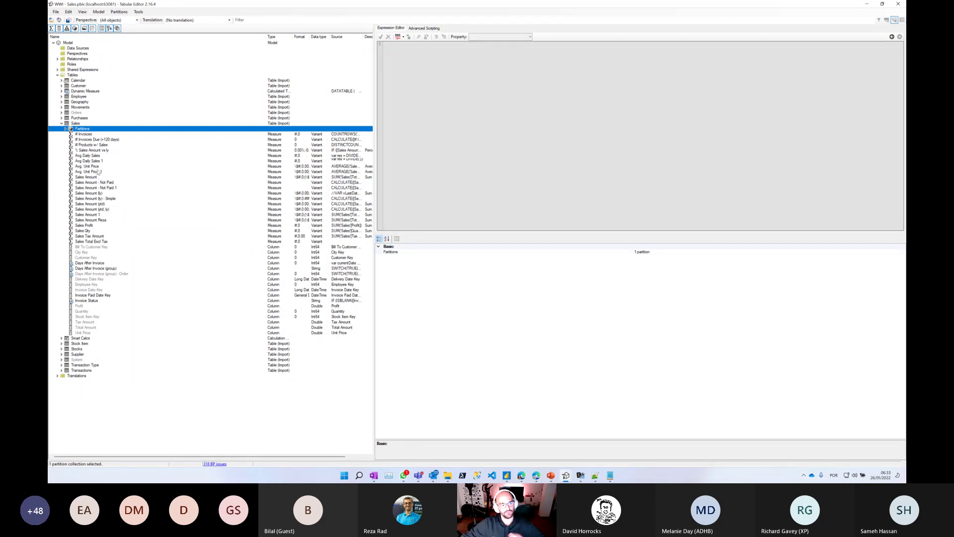
# Step: Switch to the Power BI service in the browser and copy the workspace connection address from the Session - PBI on Steroids workspace's Premium settings
pyautogui.click(535, 477)
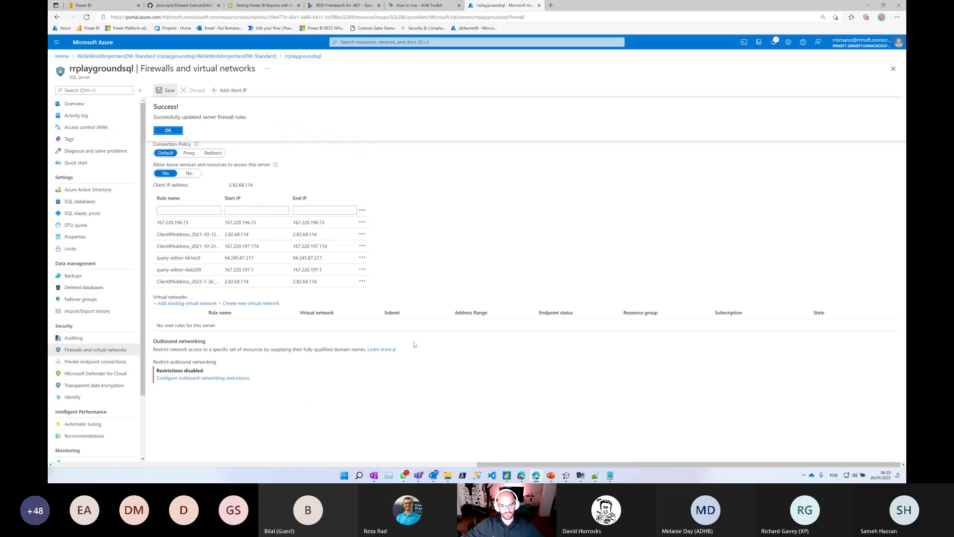
pyautogui.click(83, 6)
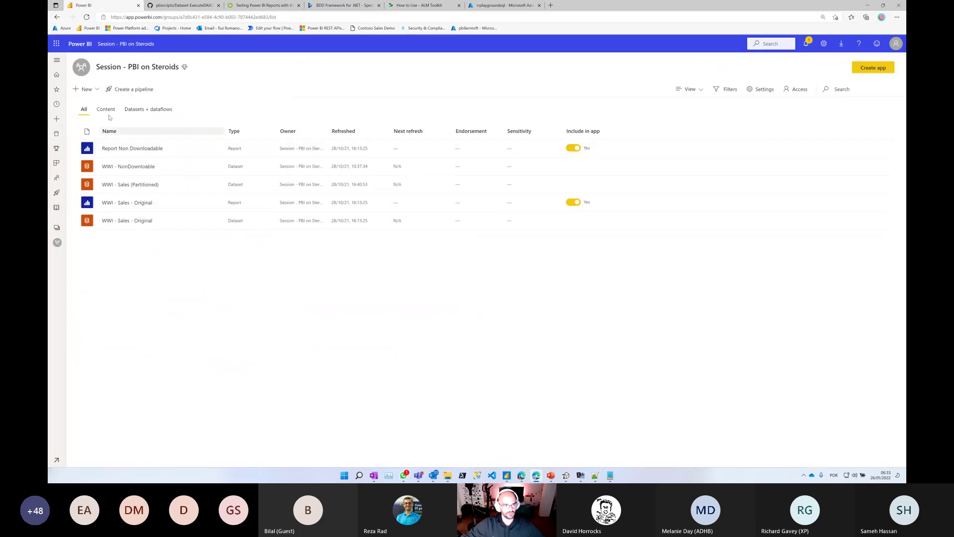
pyautogui.click(761, 90)
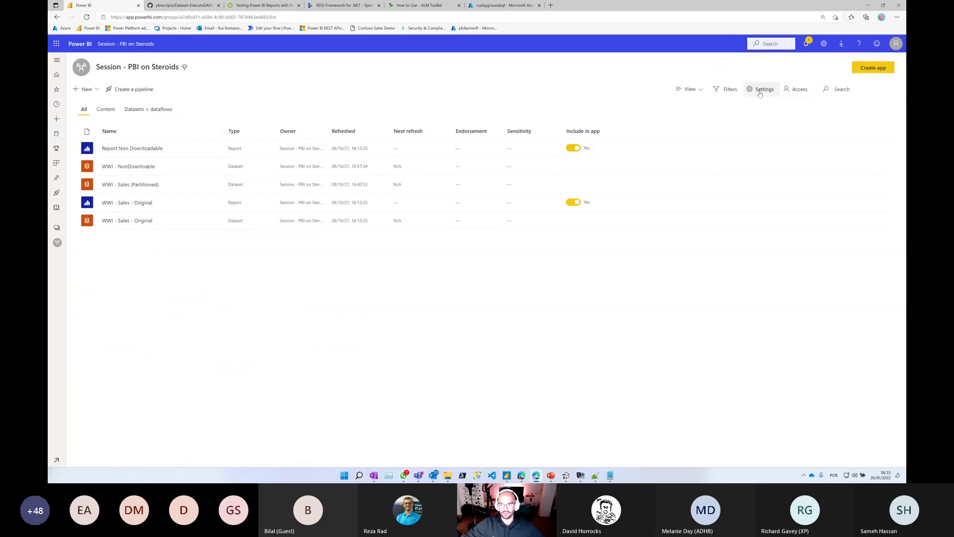
pyautogui.click(767, 100)
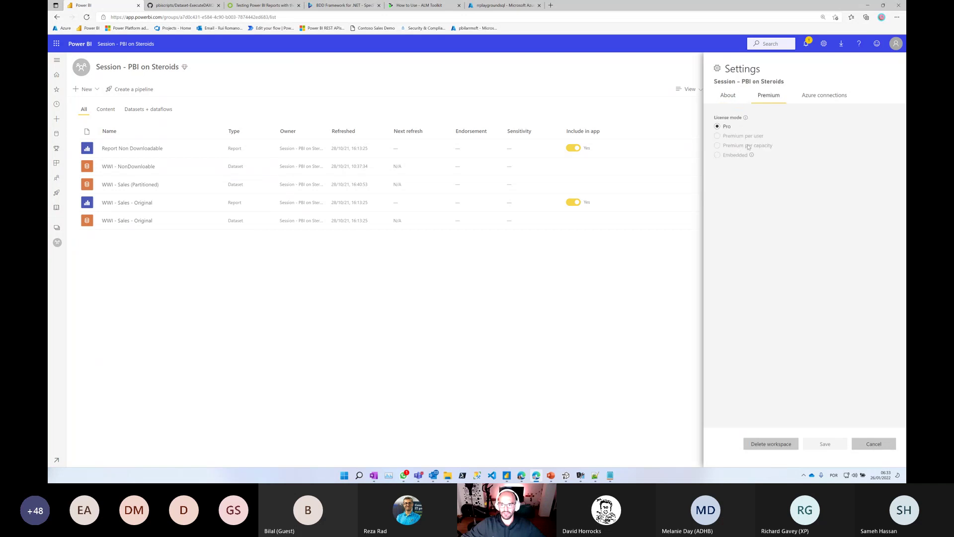
pyautogui.click(768, 252)
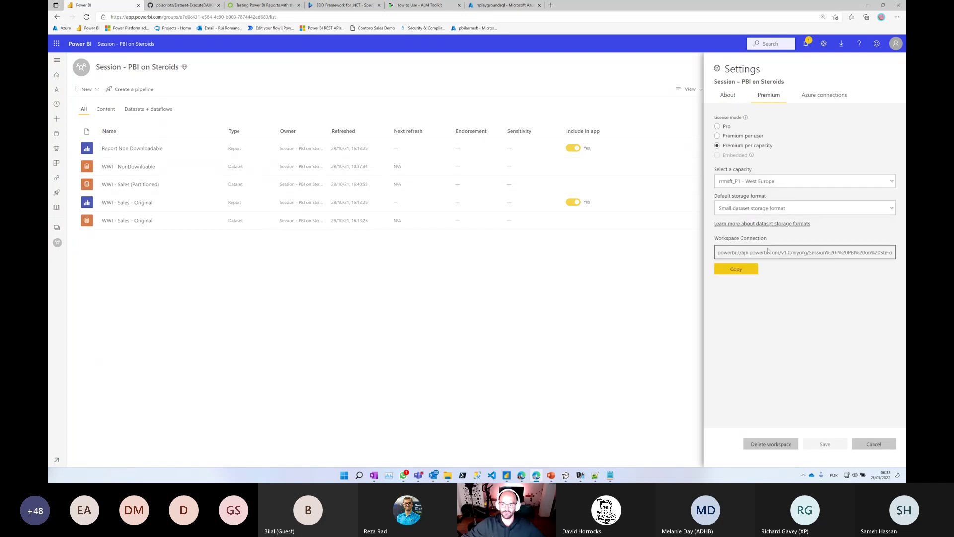
pyautogui.click(746, 269)
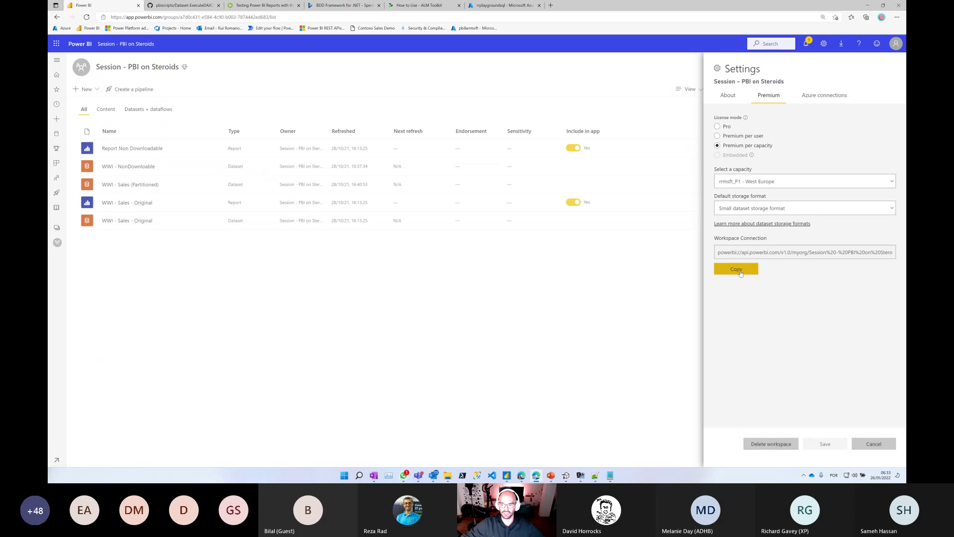
pyautogui.click(744, 271)
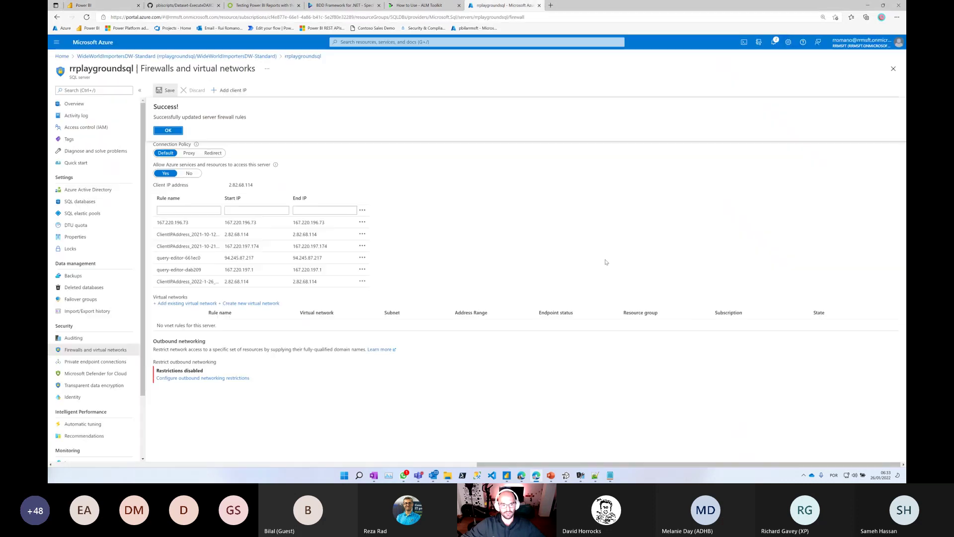
# Step: Return to Tabular Editor's WWI - Sales.pbix window and open the Deployment Wizard for the model
pyautogui.moveTo(566, 476)
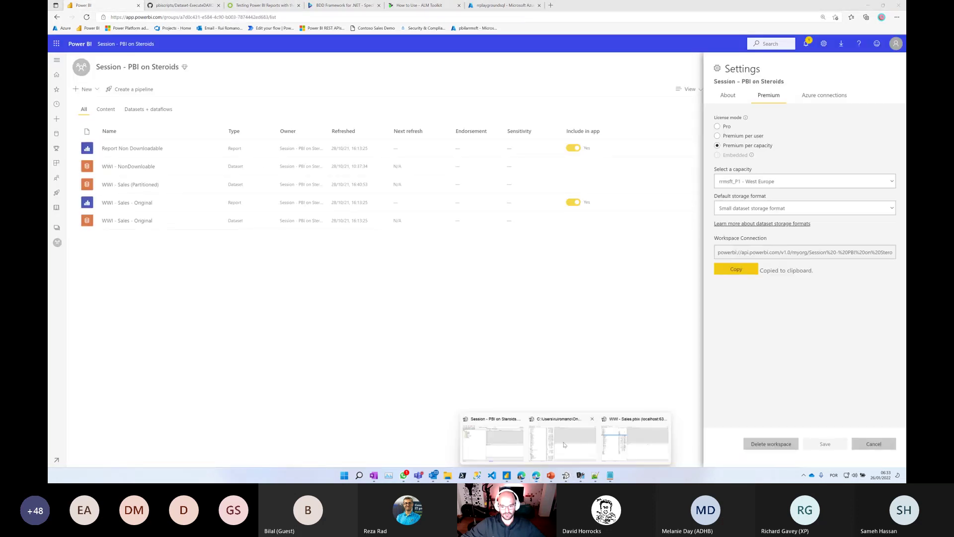
pyautogui.click(636, 439)
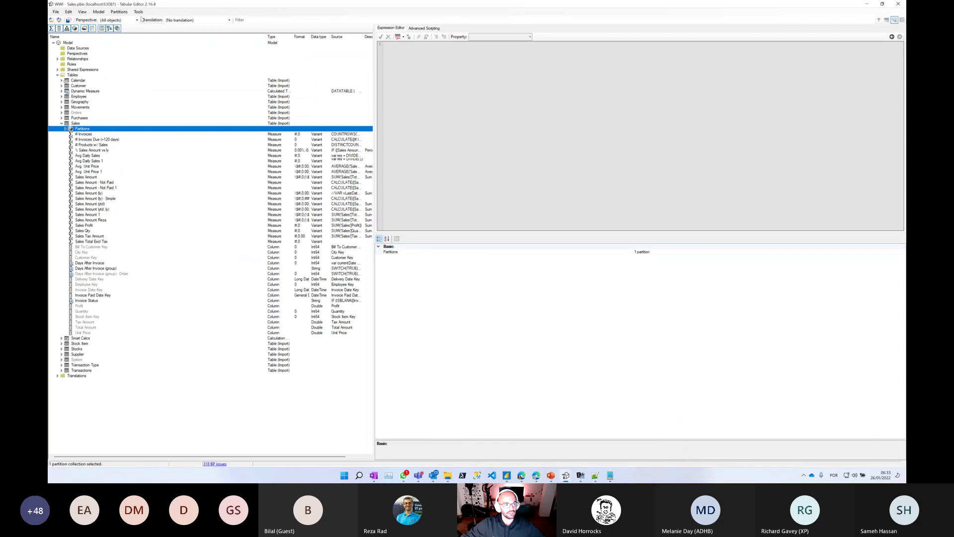
pyautogui.click(99, 11)
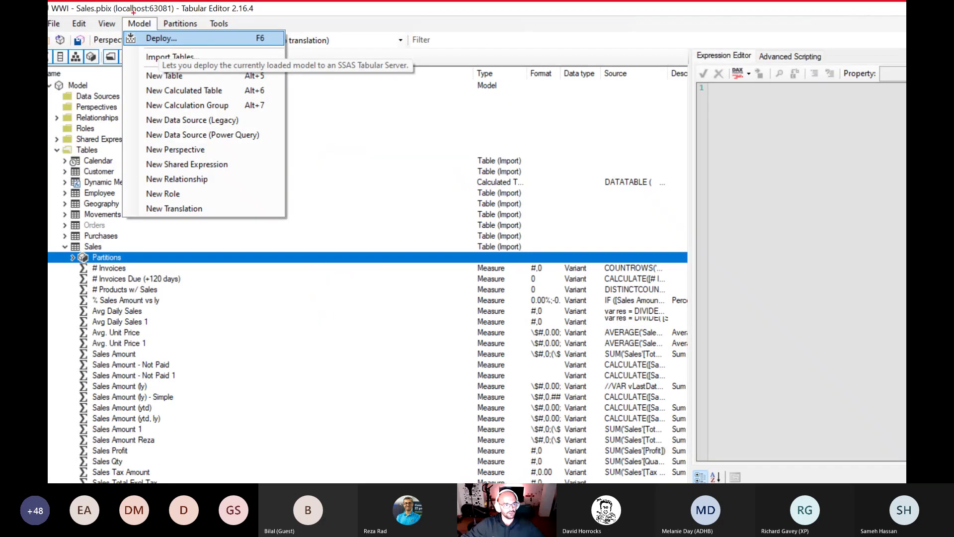
pyautogui.moveTo(91, 8); pyautogui.dragTo(97, 39)
pyautogui.moveTo(138, 78); pyautogui.dragTo(289, 10)
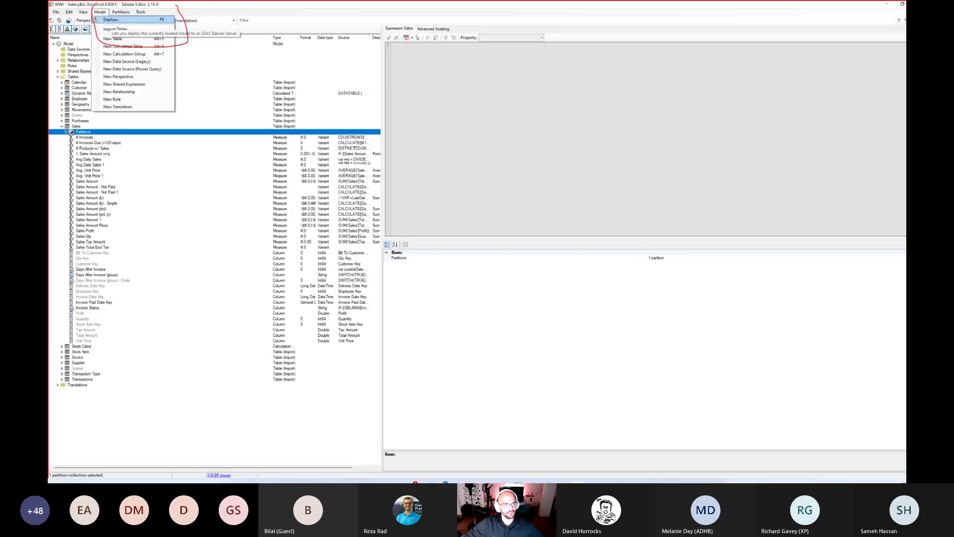
pyautogui.click(139, 23)
pyautogui.click(139, 23)
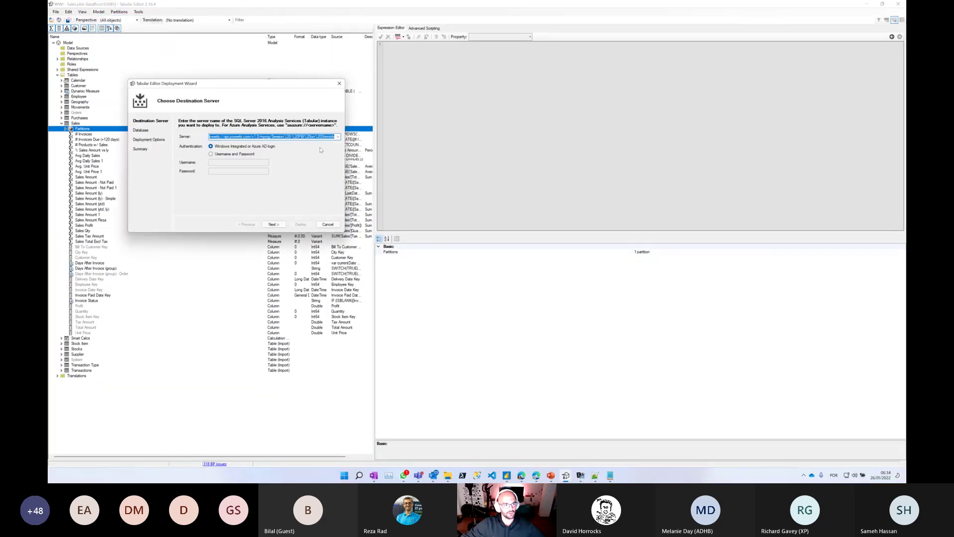
# Step: Connect the Deployment Wizard to the pasted workspace server address, choosing the organizational account at sign-in and entering its password
pyautogui.press('End')
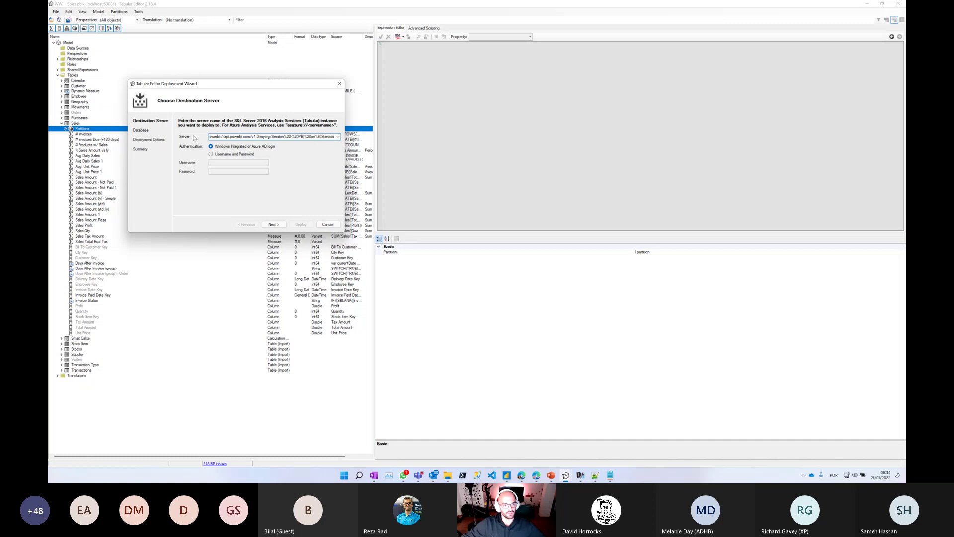
pyautogui.click(279, 225)
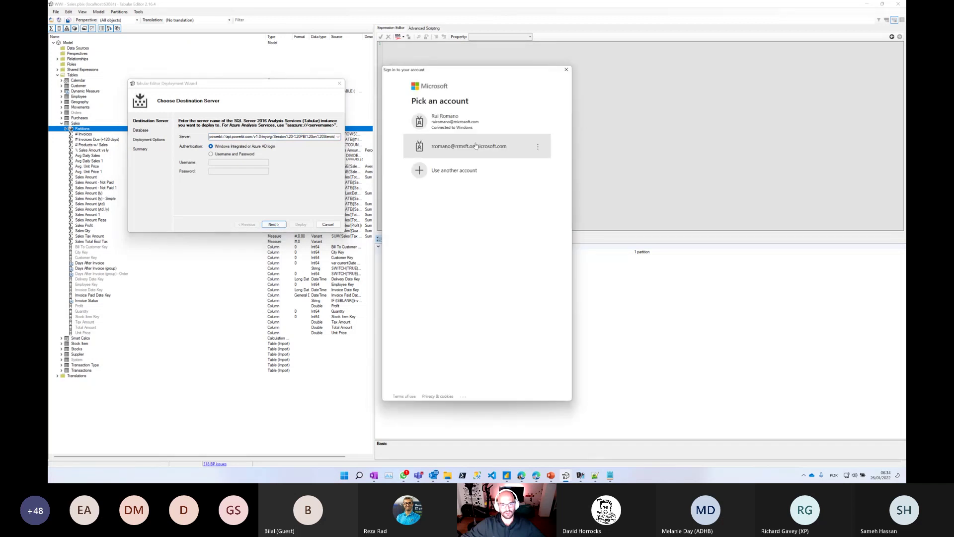
pyautogui.click(480, 150)
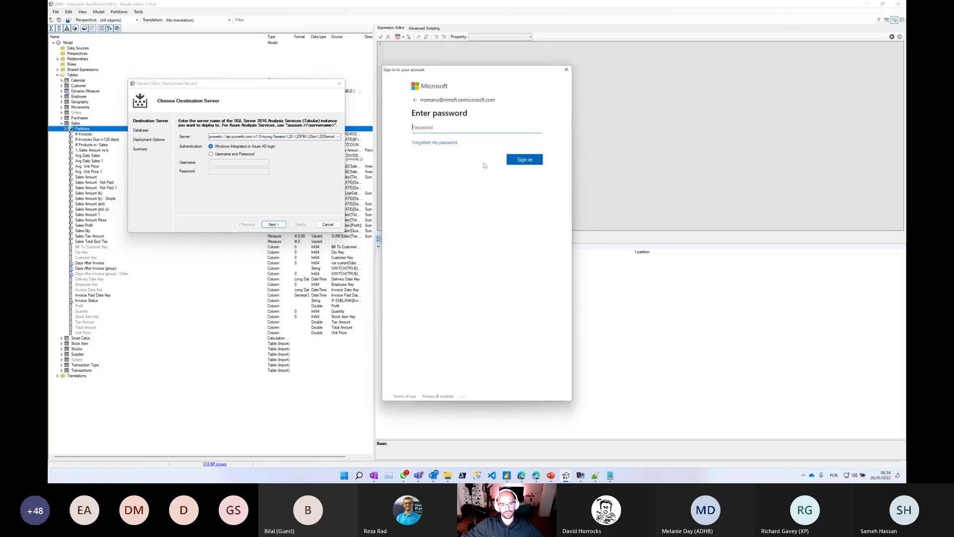
pyautogui.write('*********')
pyautogui.press('Return')
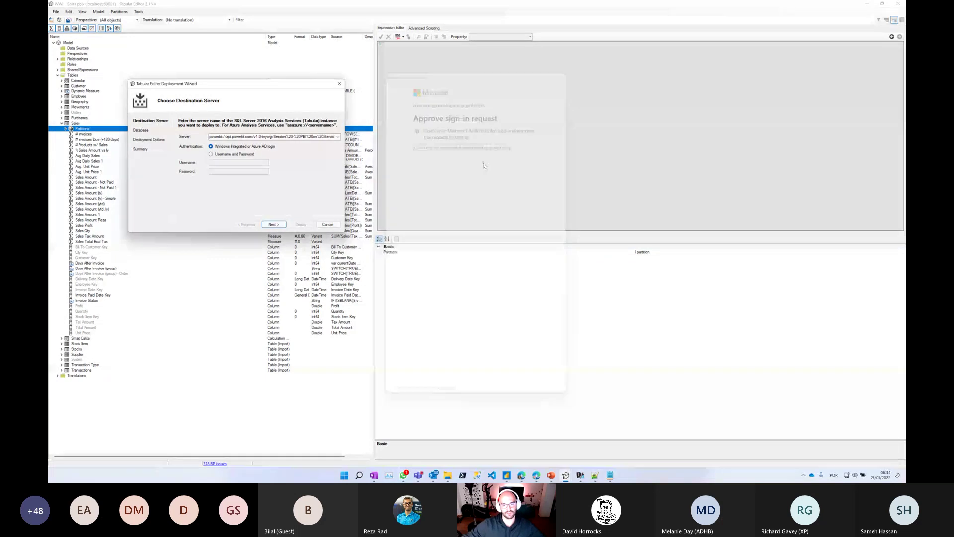
pyautogui.click(279, 227)
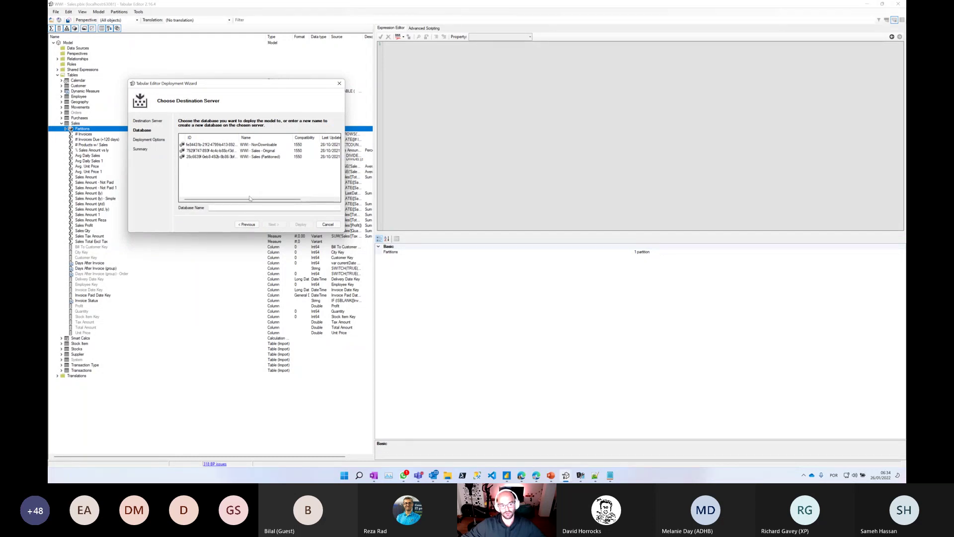
# Step: Try to deploy the model to the WWI - Sales - Original database with only the model structure and roles, and dismiss the result dialog
pyautogui.click(226, 152)
pyautogui.click(274, 225)
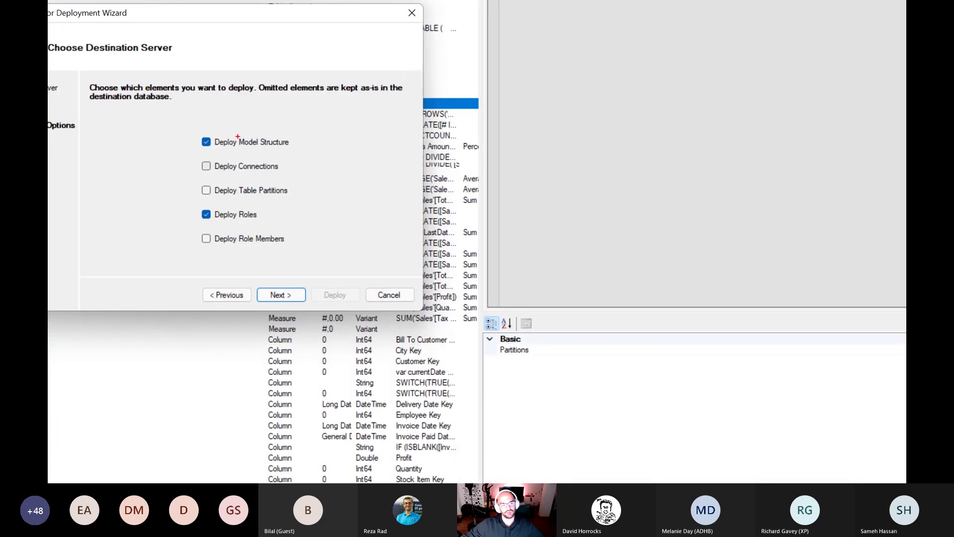
pyautogui.moveTo(202, 152)
pyautogui.mouseDown()
pyautogui.moveTo(241, 125)
pyautogui.moveTo(197, 142)
pyautogui.moveTo(208, 155)
pyautogui.mouseUp()
pyautogui.moveTo(204, 202)
pyautogui.mouseDown()
pyautogui.moveTo(243, 176)
pyautogui.moveTo(205, 177)
pyautogui.mouseUp()
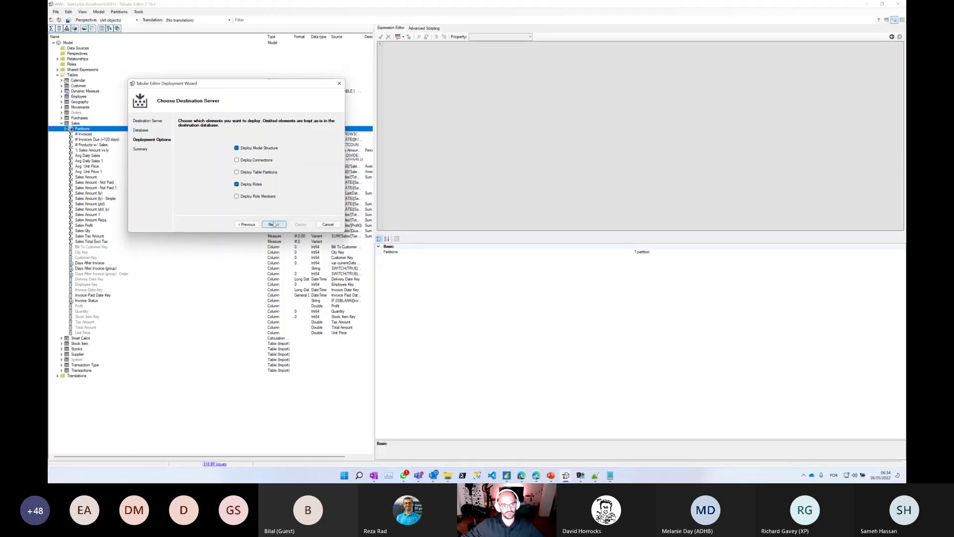
pyautogui.click(281, 294)
pyautogui.click(300, 225)
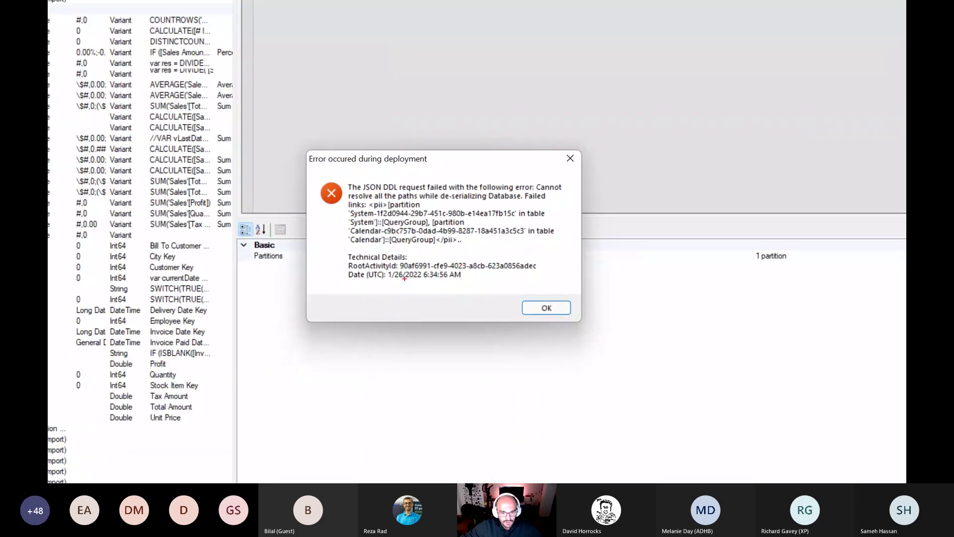
pyautogui.moveTo(317, 290)
pyautogui.mouseDown()
pyautogui.moveTo(517, 222)
pyautogui.moveTo(563, 177)
pyautogui.mouseUp()
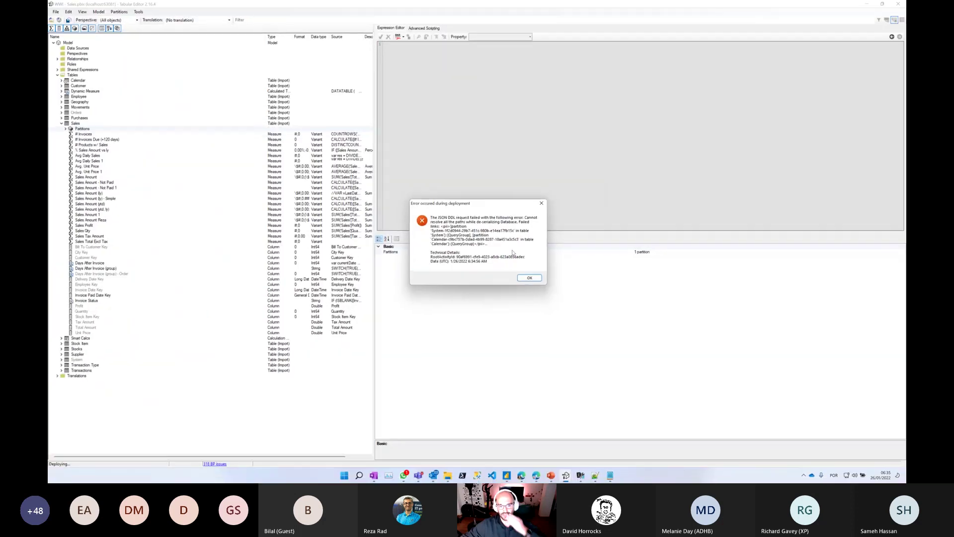
pyautogui.click(525, 279)
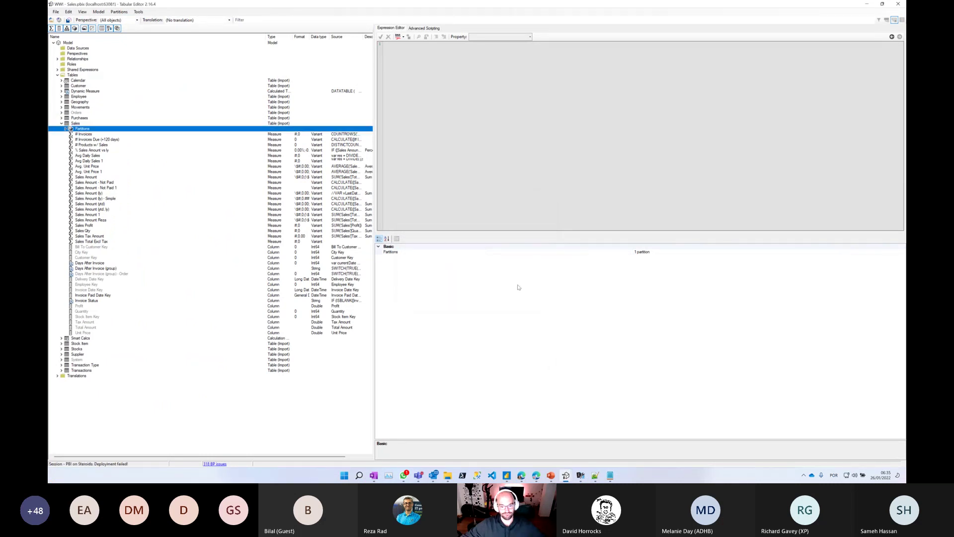
# Step: Examine the Session - PBI on Steroids workspace contents in the Power BI service and the Tabular Editor slide in PowerPoint
pyautogui.click(521, 476)
pyautogui.click(536, 476)
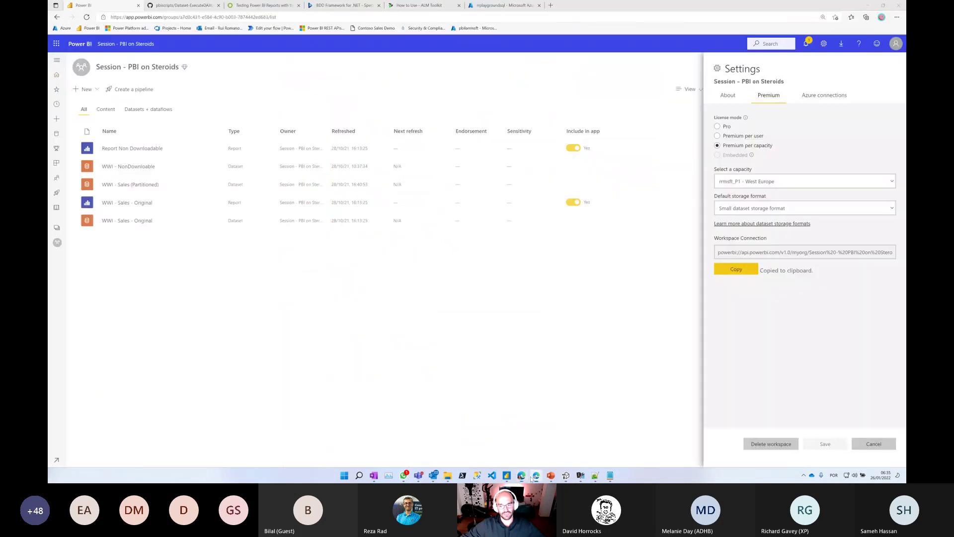
pyautogui.click(426, 321)
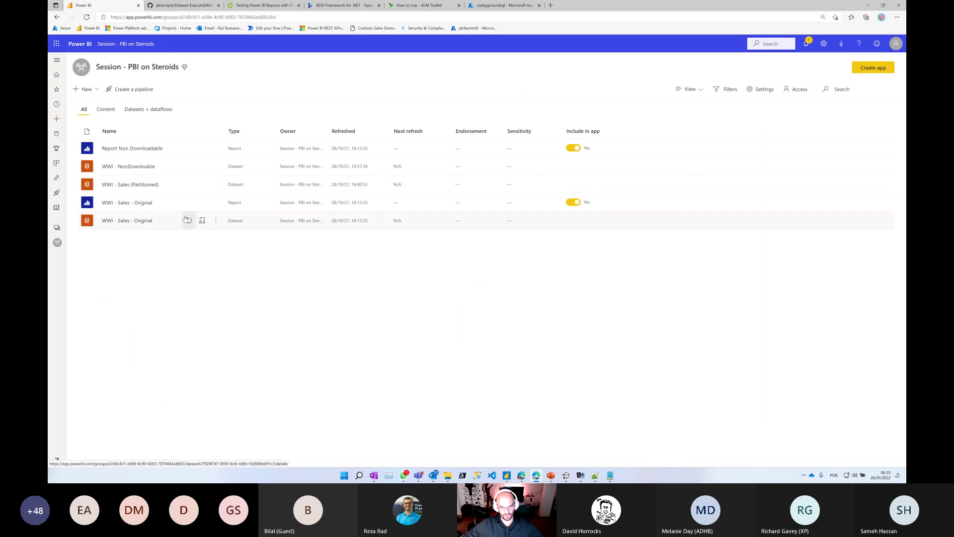
pyautogui.click(522, 476)
pyautogui.click(536, 476)
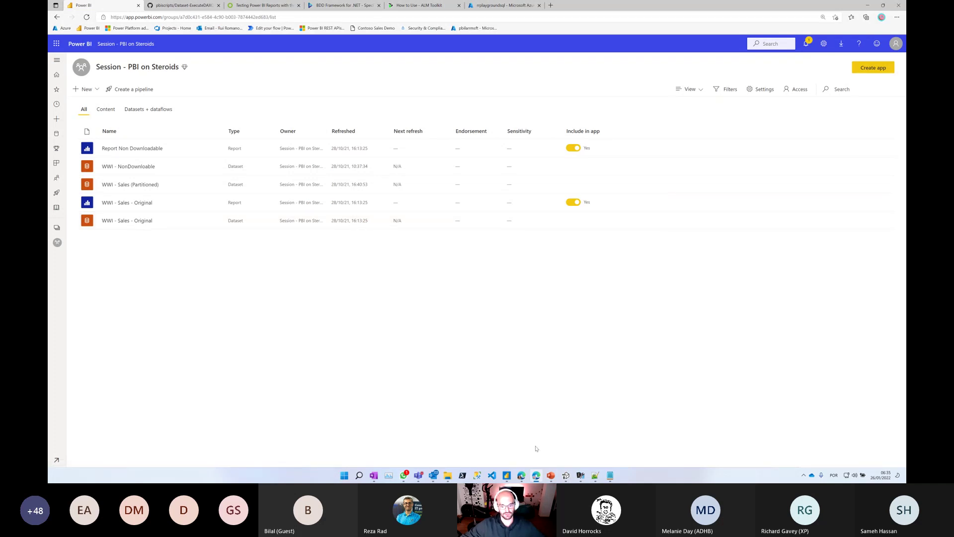
pyautogui.click(566, 475)
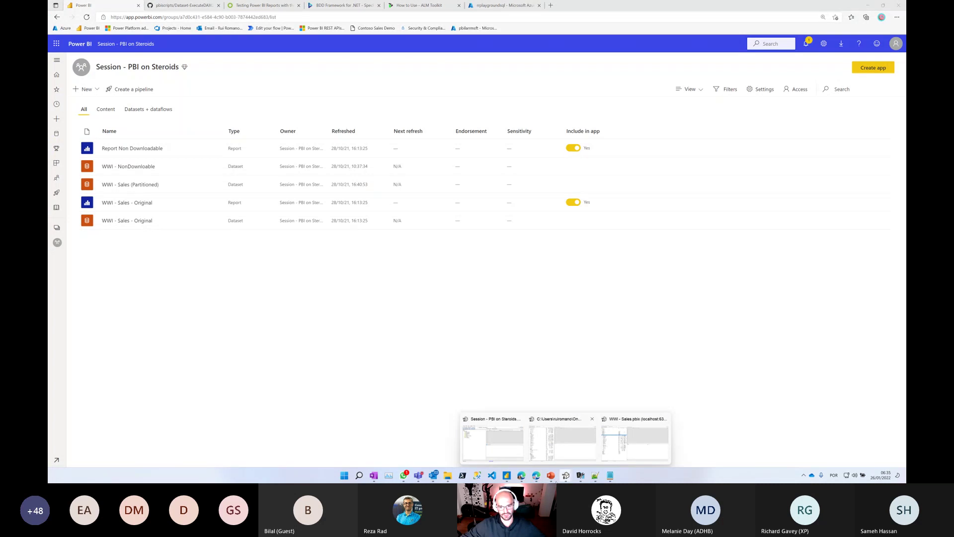
pyautogui.click(551, 476)
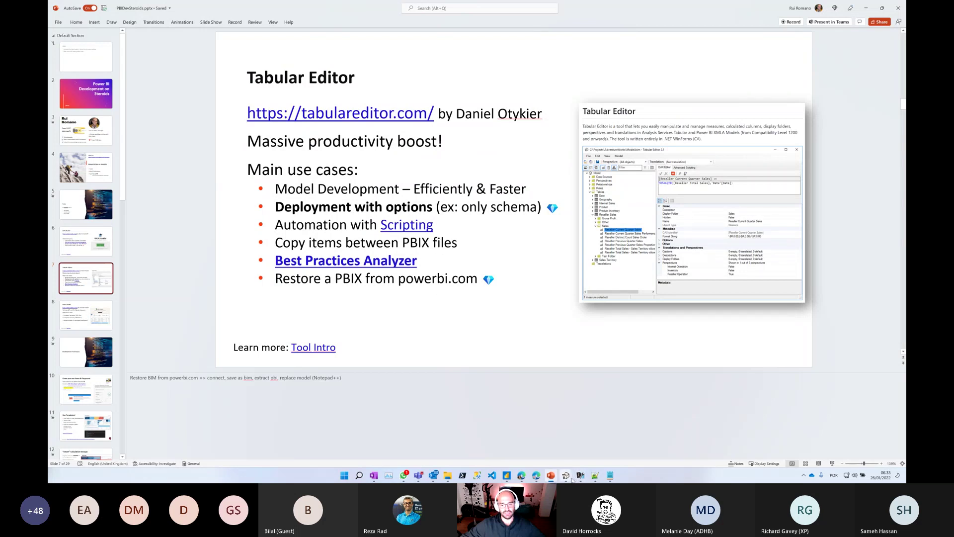
# Step: Return to Tabular Editor's WWI - Sales.pbix window, open the Advanced Scripting editor and widen it
pyautogui.moveTo(569, 478)
pyautogui.click(656, 432)
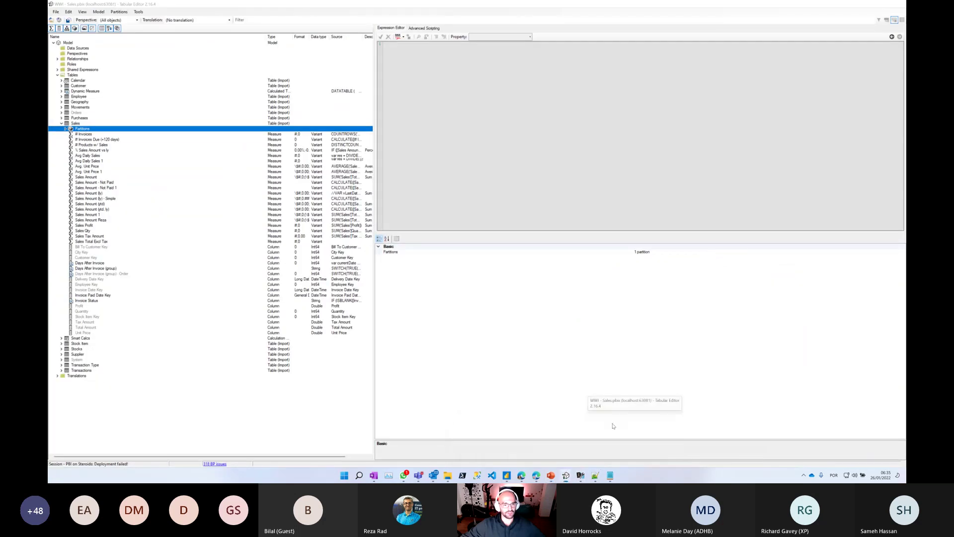
pyautogui.click(430, 29)
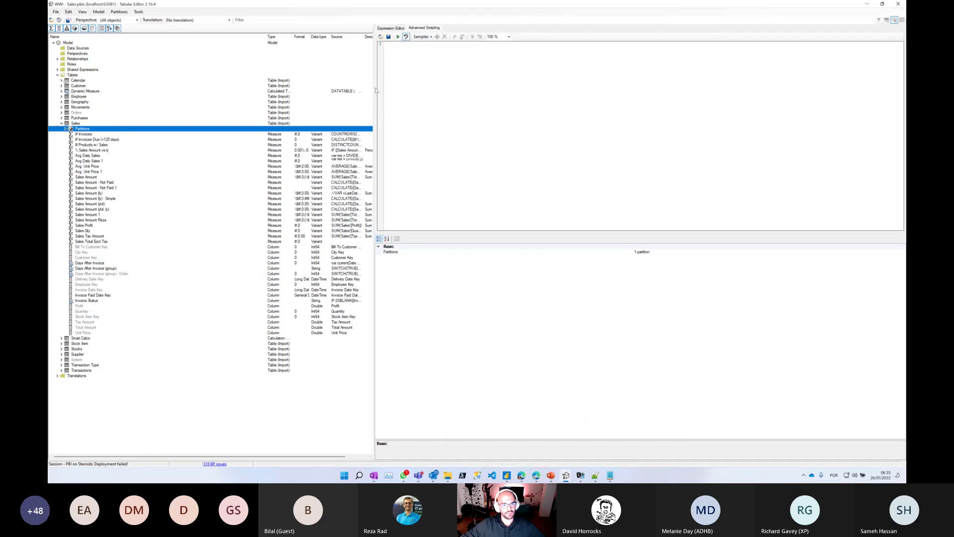
pyautogui.moveTo(377, 92); pyautogui.dragTo(301, 119)
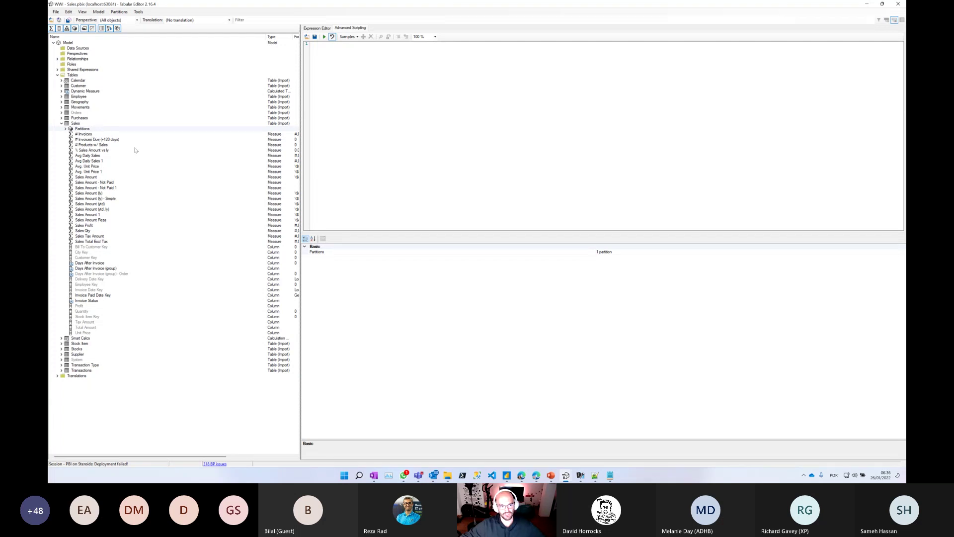
# Step: Switch to File Explorer, go to the Scripts folder inside Demo - TabularEditor and select MeasuresDescriptionsFromFile.cs
pyautogui.click(448, 476)
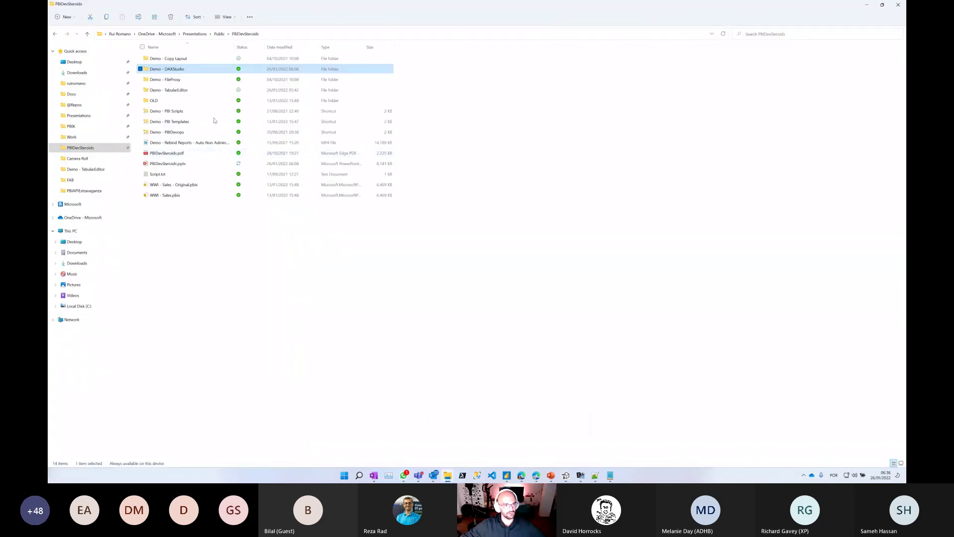
pyautogui.doubleClick(182, 90)
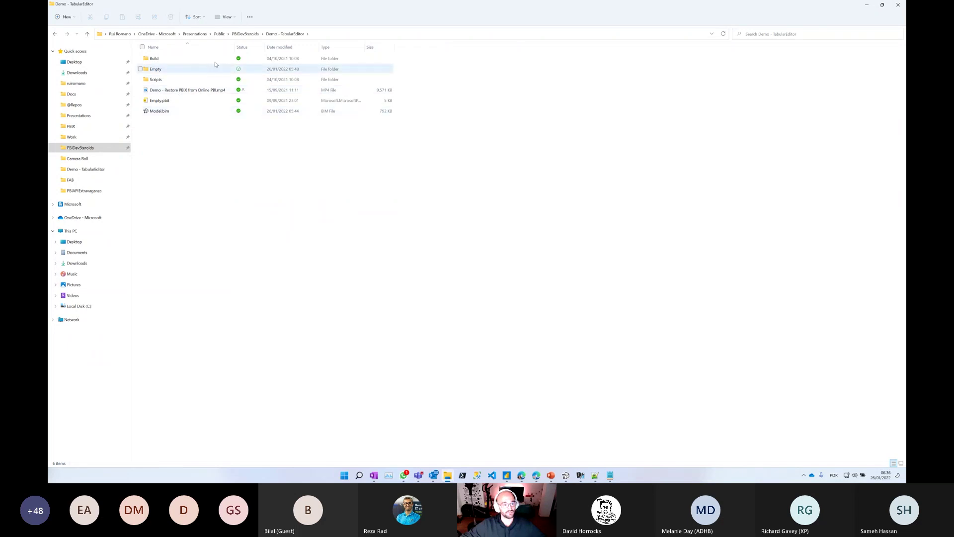
pyautogui.click(175, 80)
pyautogui.doubleClick(175, 79)
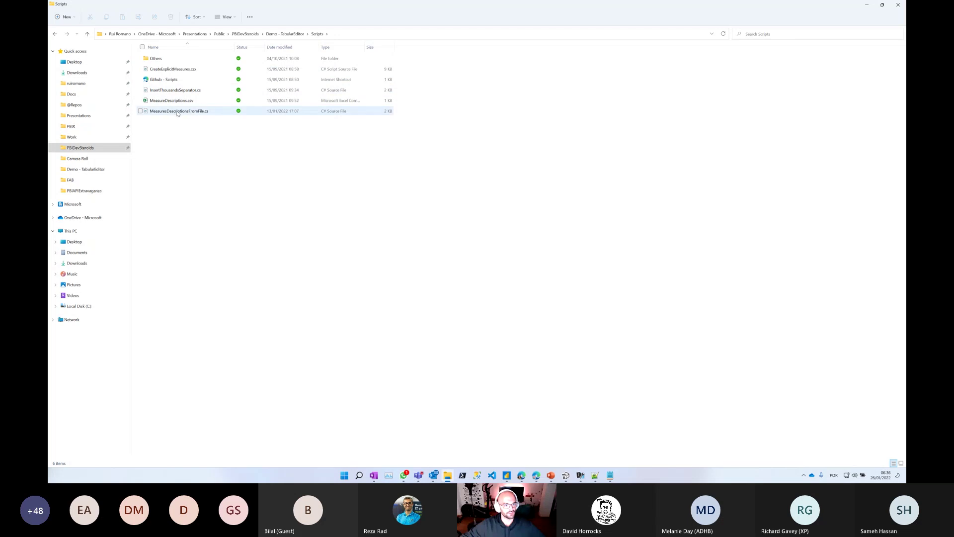
pyautogui.rightClick(181, 114)
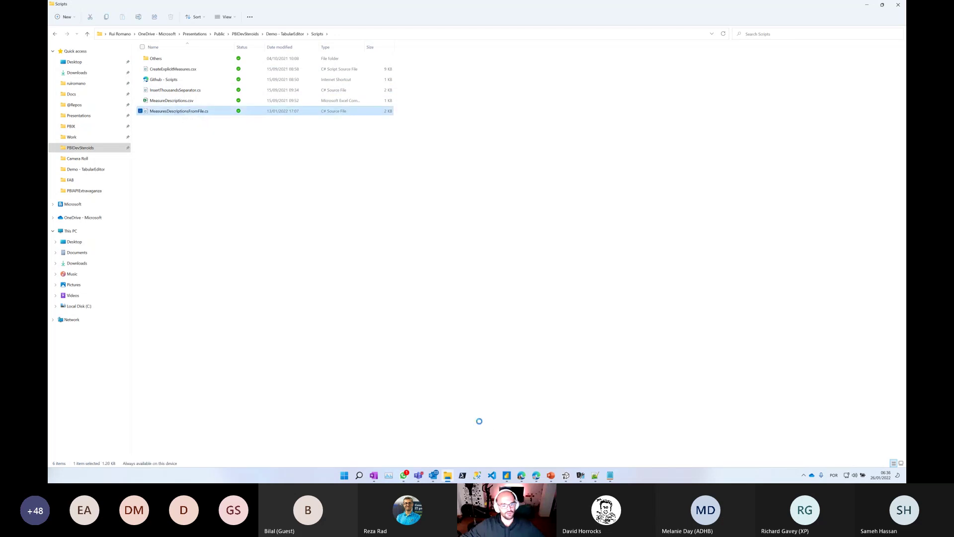
# Step: Switch to the WWI - Sales report in Power BI Desktop and check the descriptions of the Sales measures Avg. Unit Price and Sales Amount (ly)
pyautogui.click(566, 477)
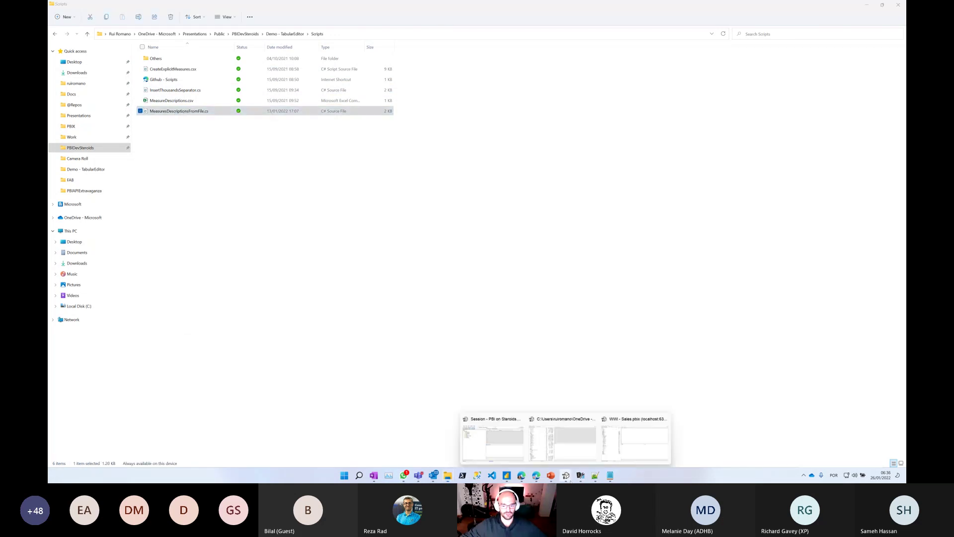
pyautogui.click(625, 452)
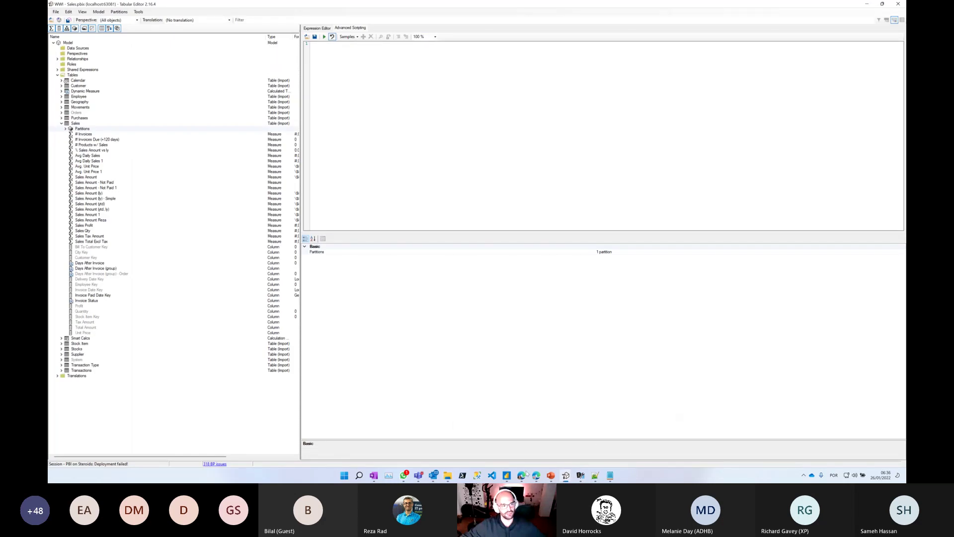
pyautogui.moveTo(506, 476)
pyautogui.click(501, 447)
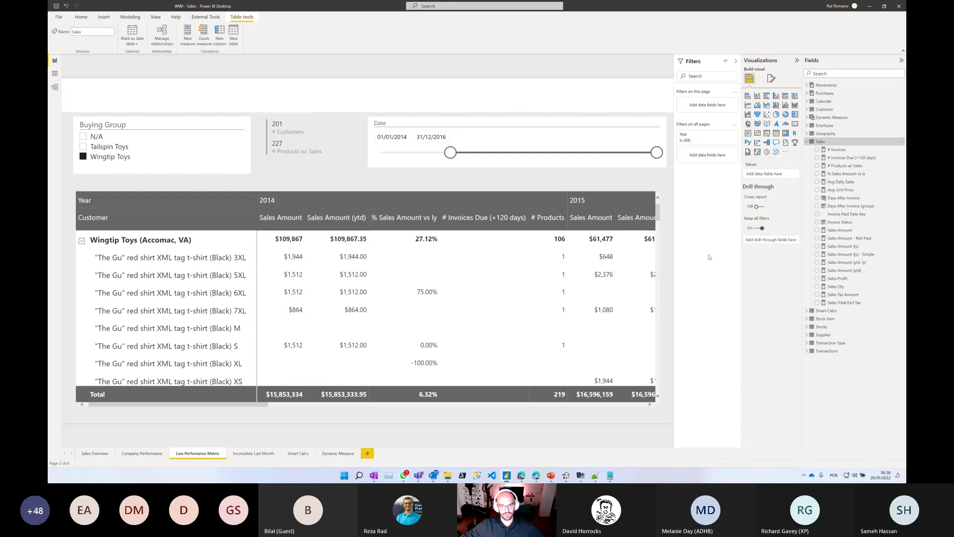
pyautogui.click(844, 151)
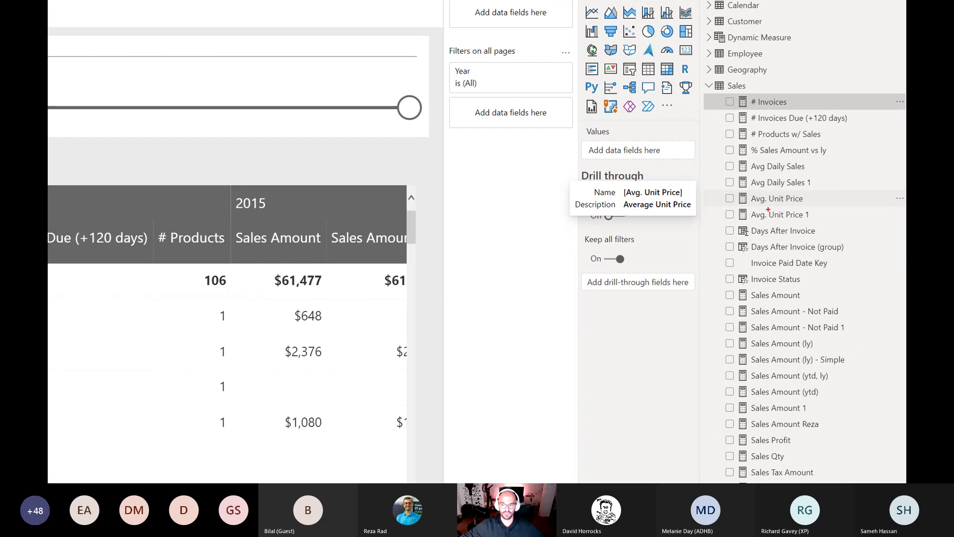
pyautogui.moveTo(579, 213); pyautogui.dragTo(692, 215)
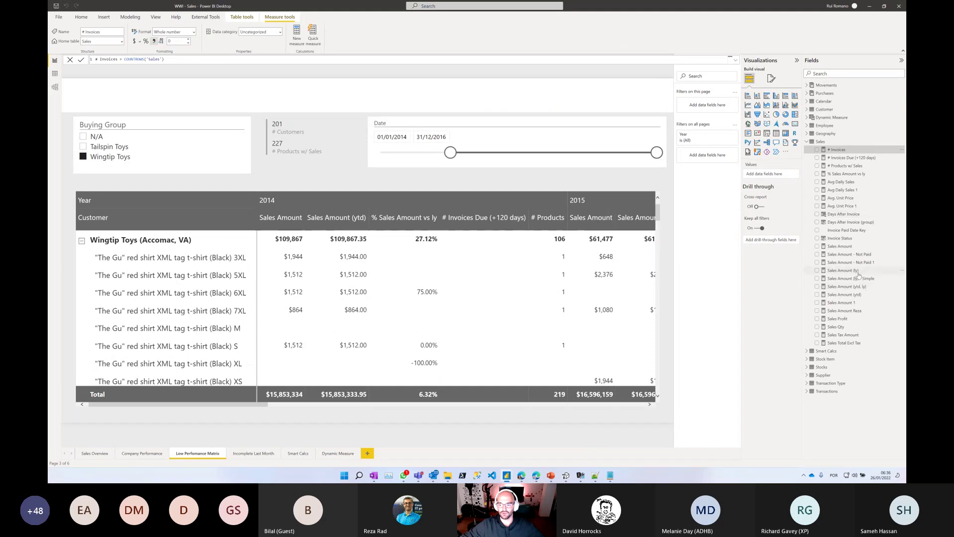
pyautogui.moveTo(858, 275)
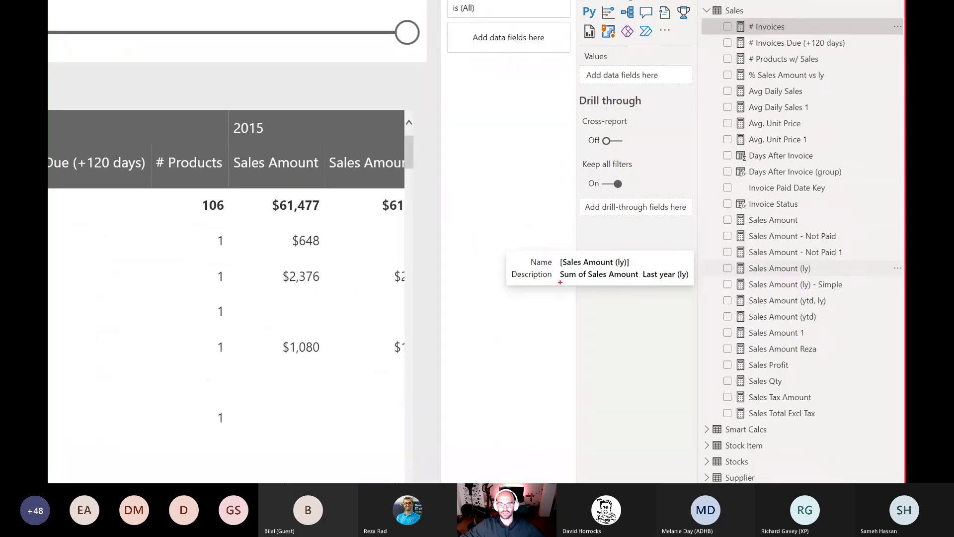
pyautogui.moveTo(560, 282); pyautogui.dragTo(681, 281)
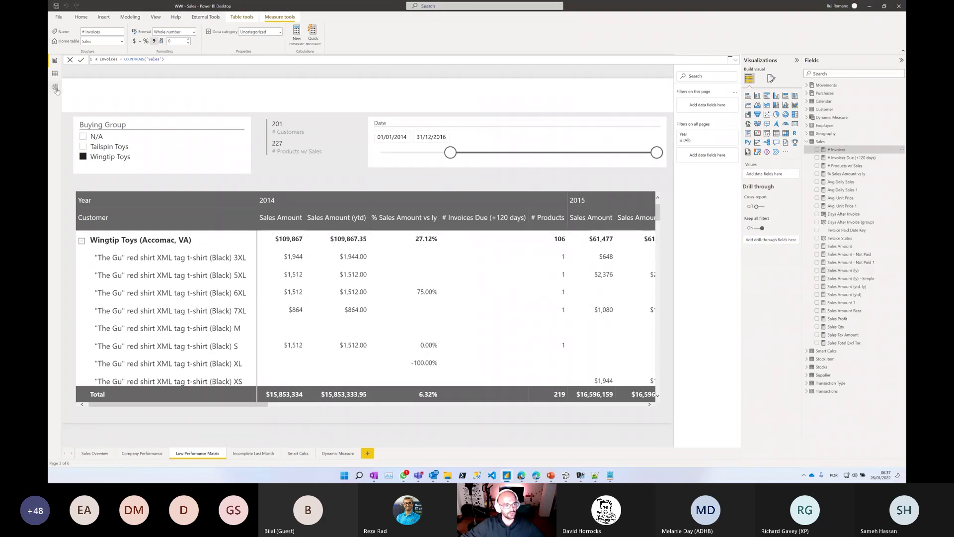
# Step: In the model view, inspect the description properties of the Sales measures Avg. Unit Price 1 and Avg Daily Sales 1
pyautogui.click(54, 87)
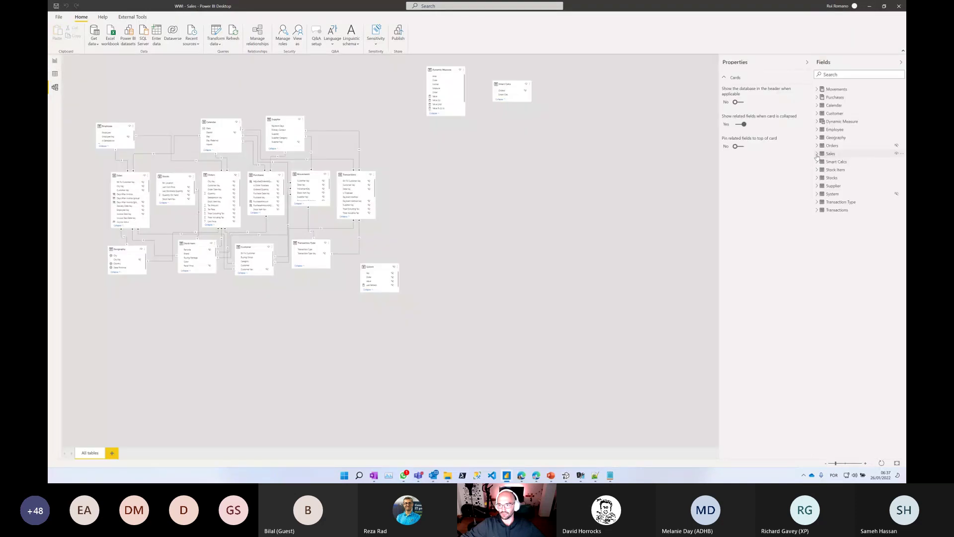
pyautogui.click(817, 154)
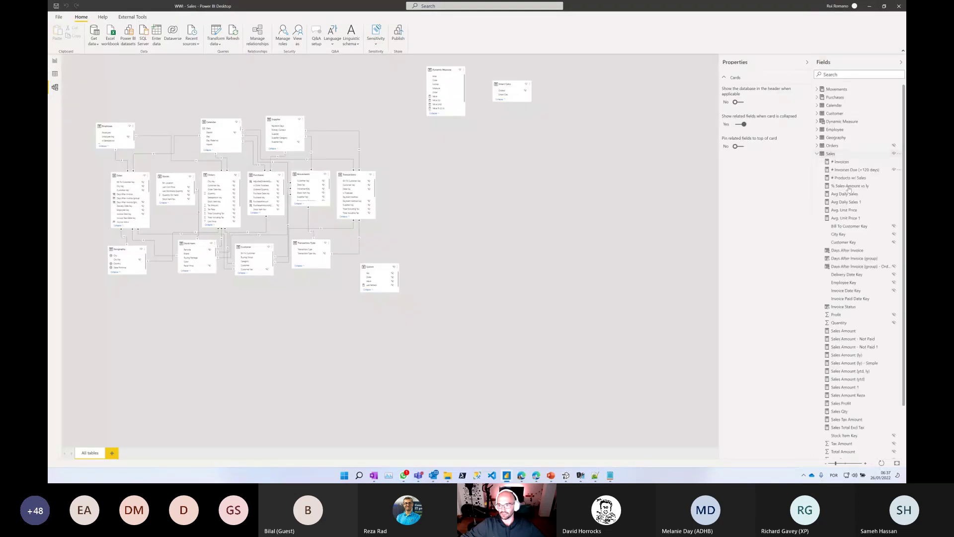
pyautogui.click(850, 219)
pyautogui.click(734, 156)
pyautogui.hotkey('ctrl', 'a')
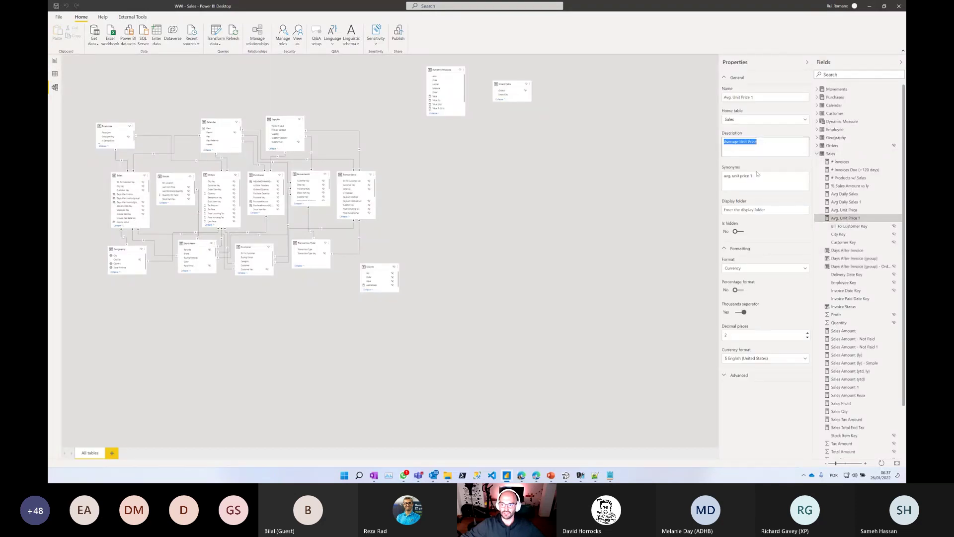
pyautogui.click(846, 202)
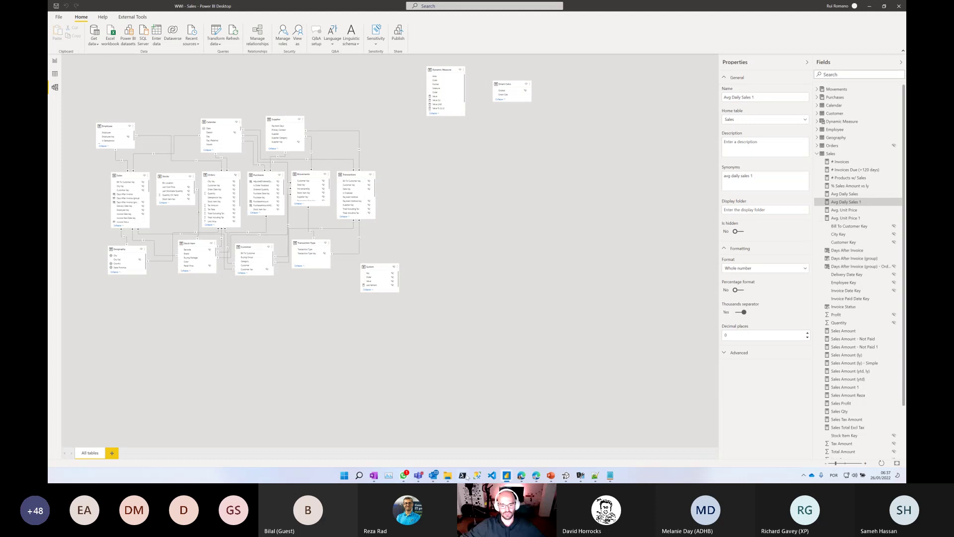
# Step: Switch to File Explorer's Scripts folder and open MeasureDescriptions.csv in Excel
pyautogui.click(448, 479)
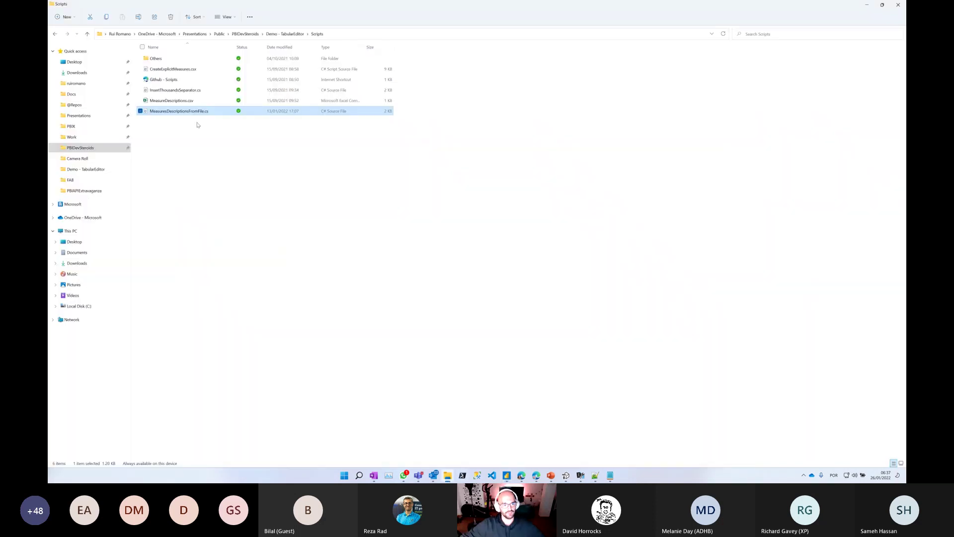
pyautogui.click(188, 102)
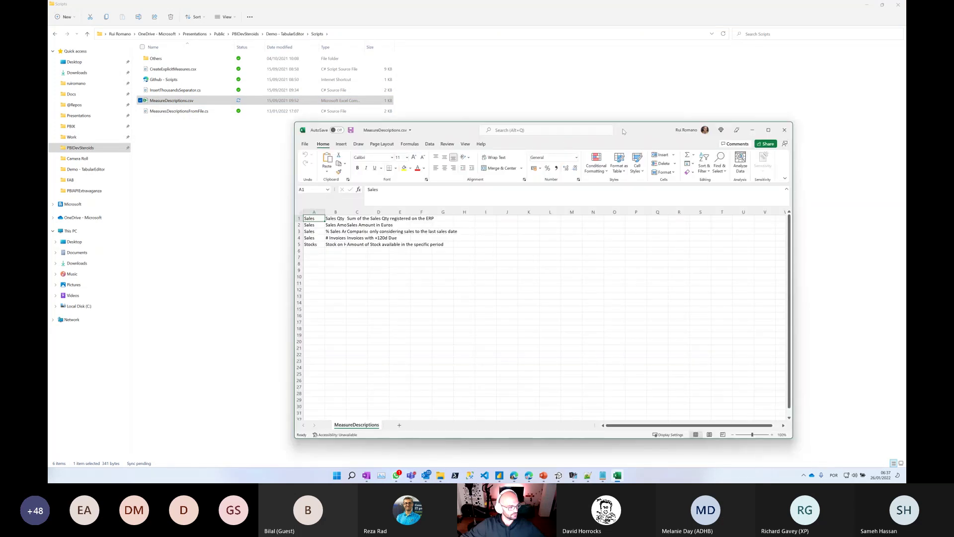
# Step: Maximize the MeasureDescriptions.csv workbook and widen columns B and C to fit the measure names and descriptions
pyautogui.doubleClick(623, 131)
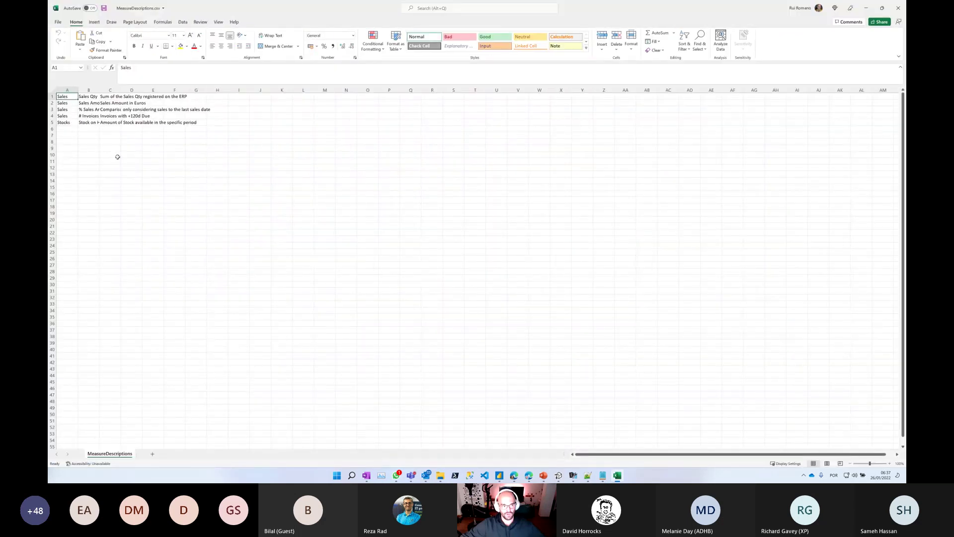
pyautogui.doubleClick(99, 89)
pyautogui.doubleClick(156, 90)
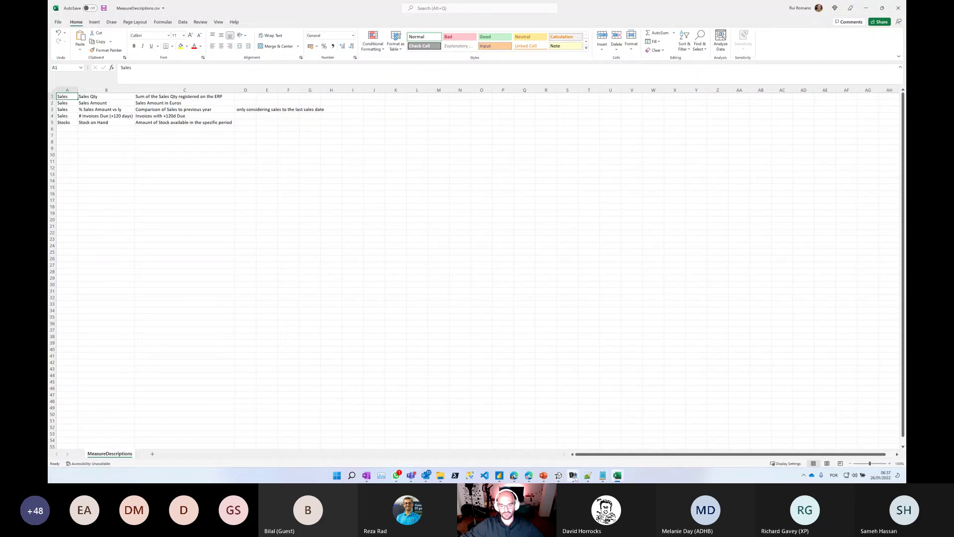
# Step: Switch to File Explorer, open MeasuresDescriptionsFromFile.cs in Visual Studio Code and copy the whole script
pyautogui.moveTo(559, 477)
pyautogui.moveTo(526, 478)
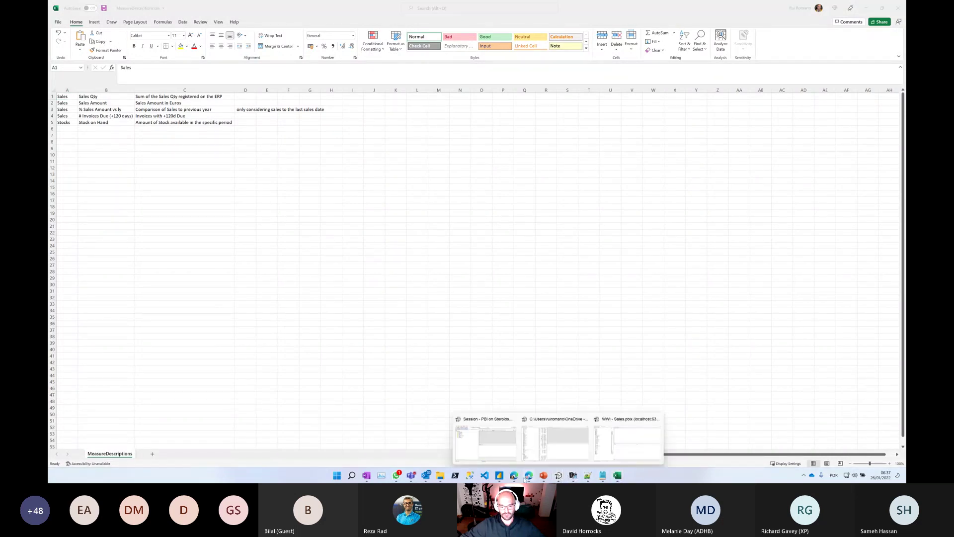
pyautogui.click(441, 476)
pyautogui.rightClick(189, 111)
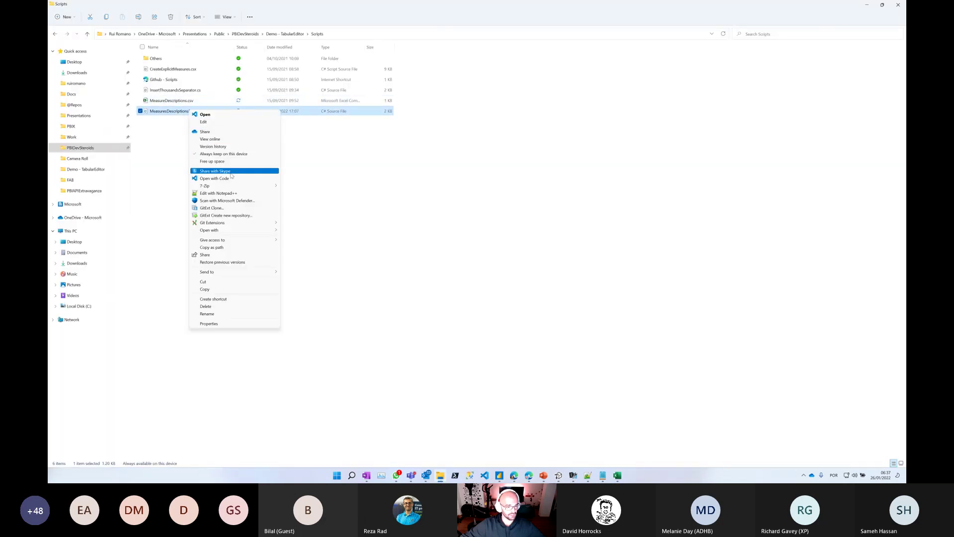
pyautogui.click(230, 179)
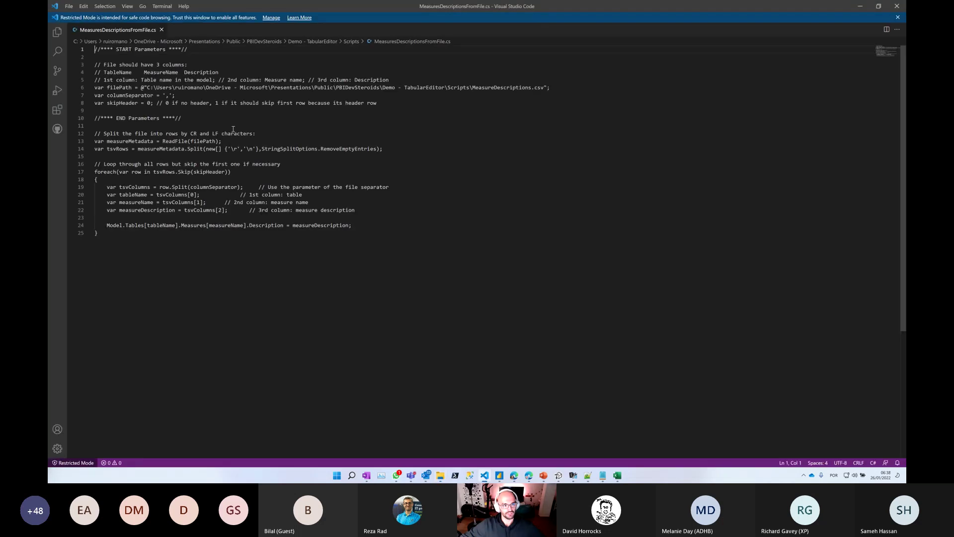
pyautogui.moveTo(424, 239); pyautogui.dragTo(56, 31)
pyautogui.hotkey('ctrl', 'c')
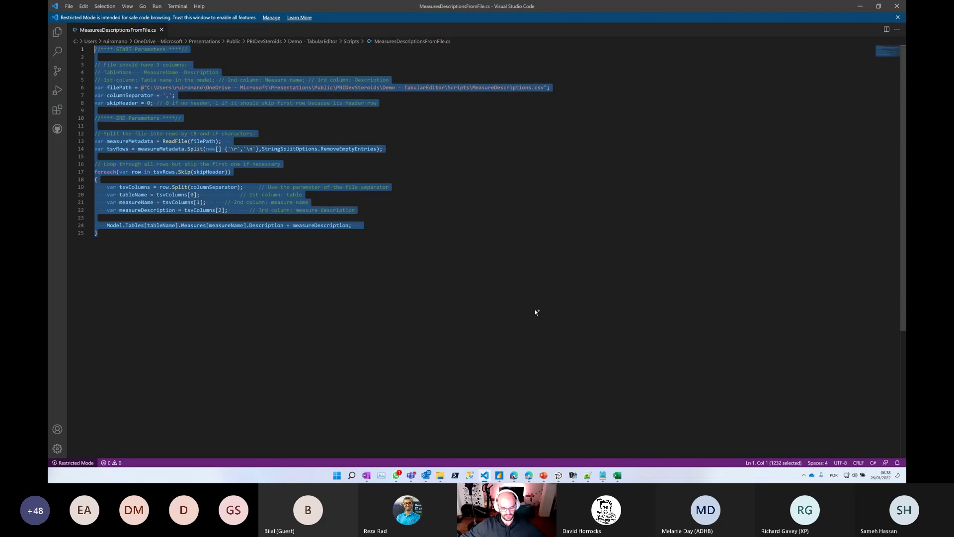
# Step: Switch to the WWI - Sales model in Tabular Editor and paste the copied code as an advanced script
pyautogui.moveTo(559, 475)
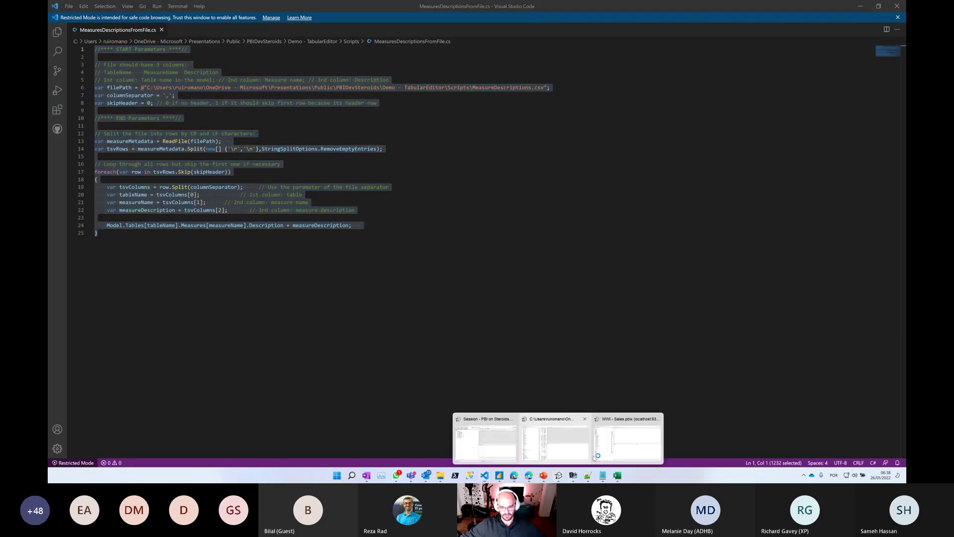
pyautogui.click(628, 438)
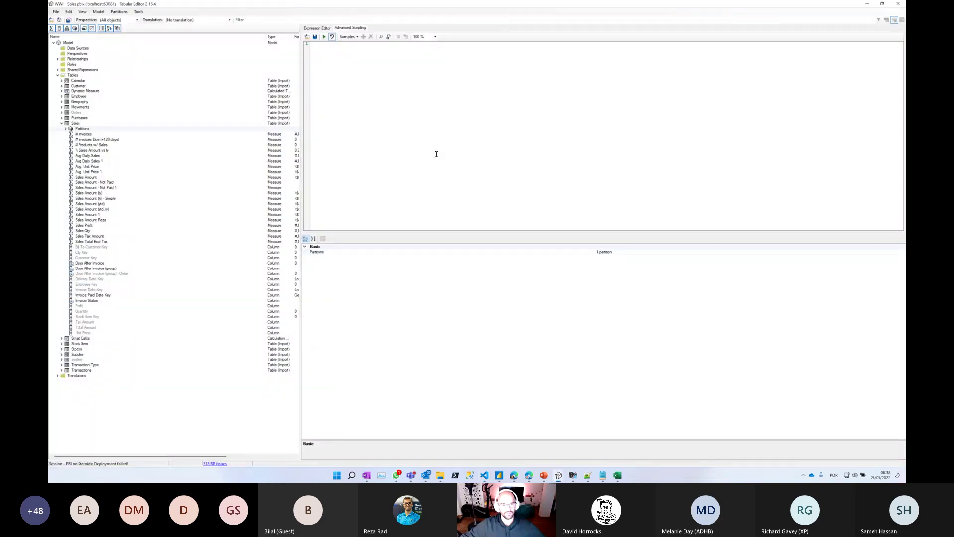
pyautogui.hotkey('ctrl', 'v')
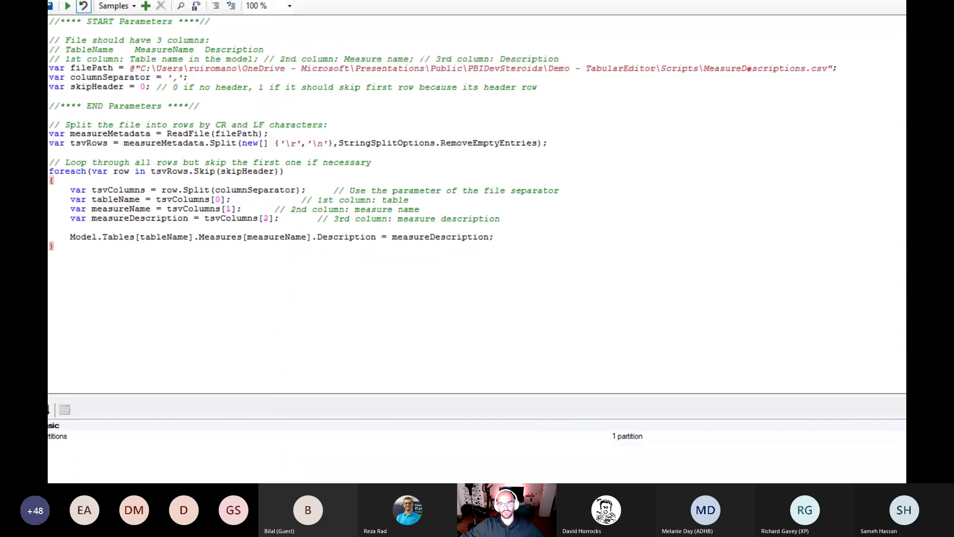
# Step: Review the script's file path and column mapping, run it, and save the changes to the WWI - Sales model
pyautogui.moveTo(688, 84)
pyautogui.mouseDown()
pyautogui.moveTo(845, 55)
pyautogui.moveTo(771, 53)
pyautogui.mouseUp()
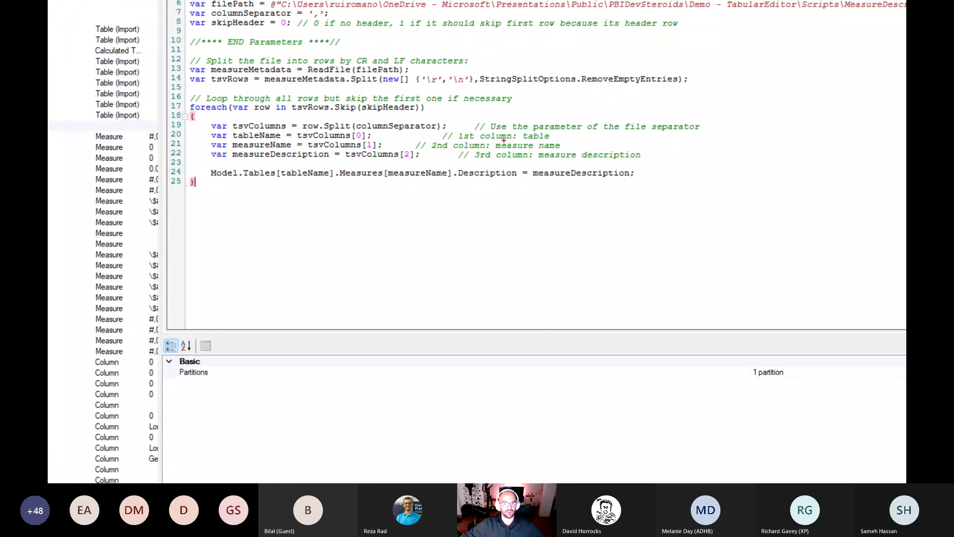
pyautogui.moveTo(482, 161); pyautogui.dragTo(683, 162)
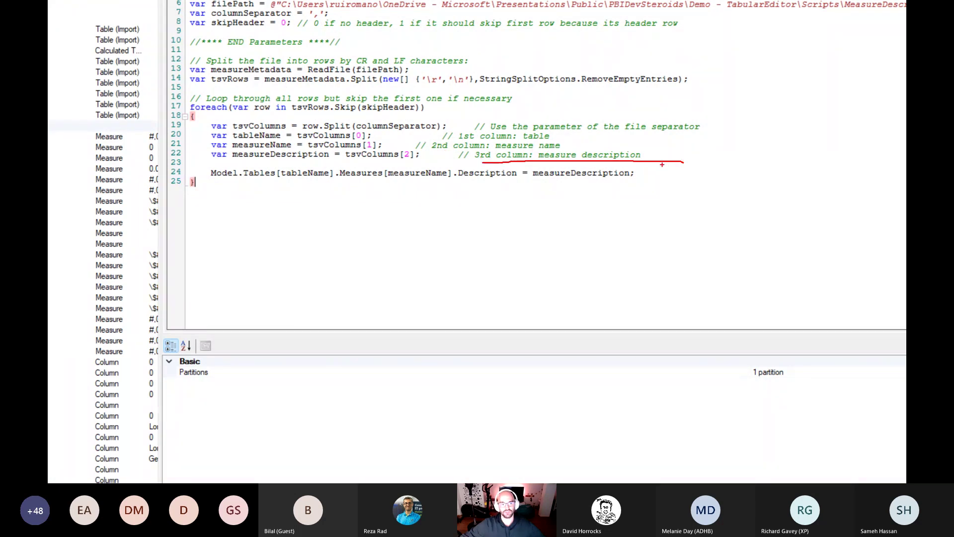
pyautogui.press('Escape')
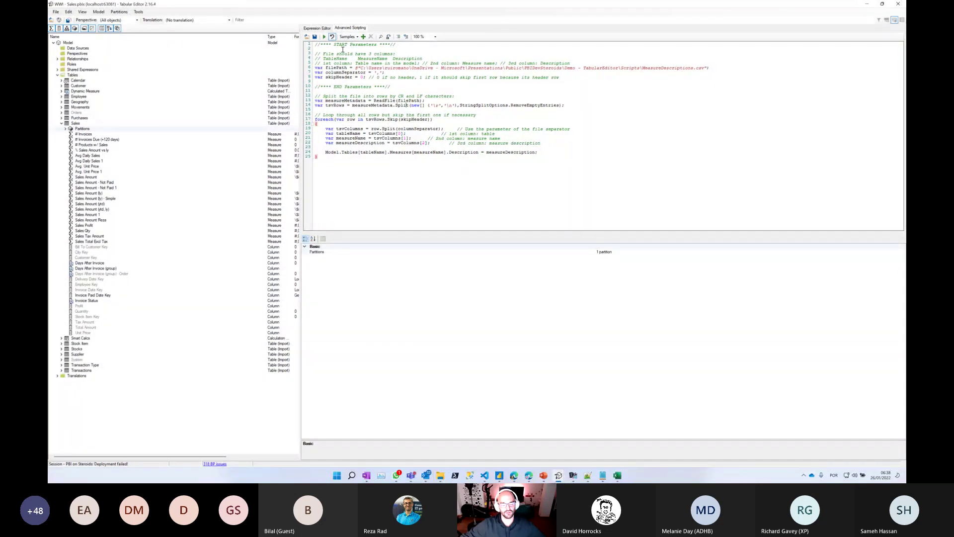
pyautogui.click(324, 36)
pyautogui.hotkey('ctrl', 's')
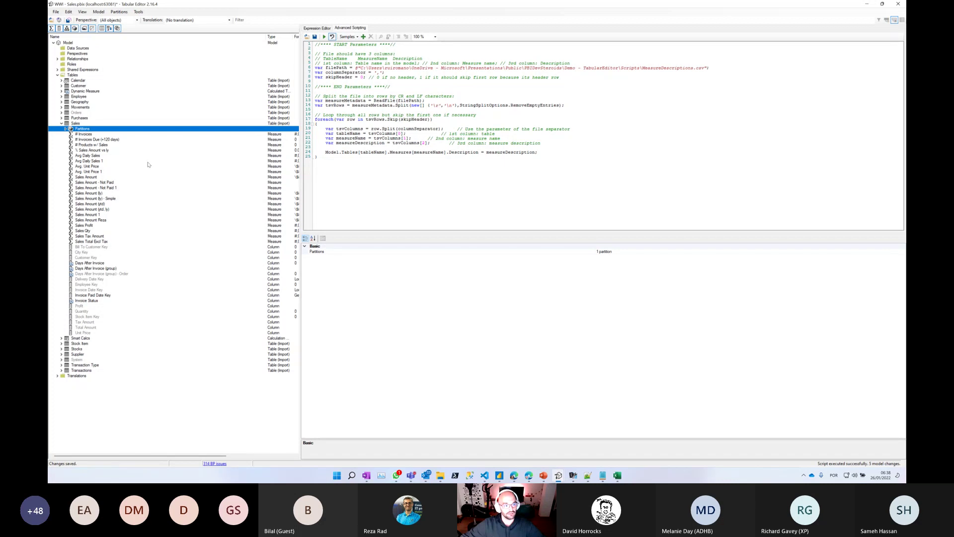
# Step: Switch to the WWI - Sales window in Power BI Desktop to review the Sales measures in the model view
pyautogui.moveTo(542, 479)
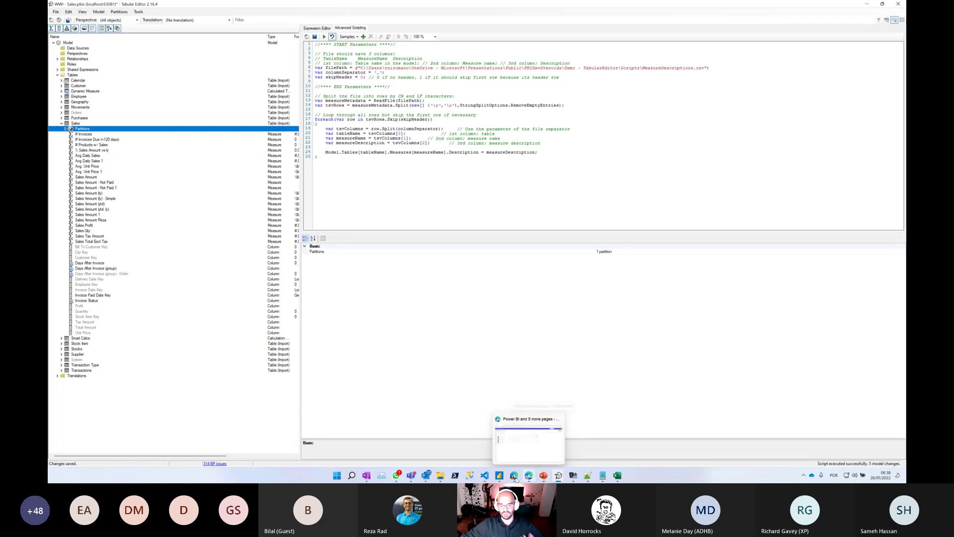
pyautogui.moveTo(500, 478)
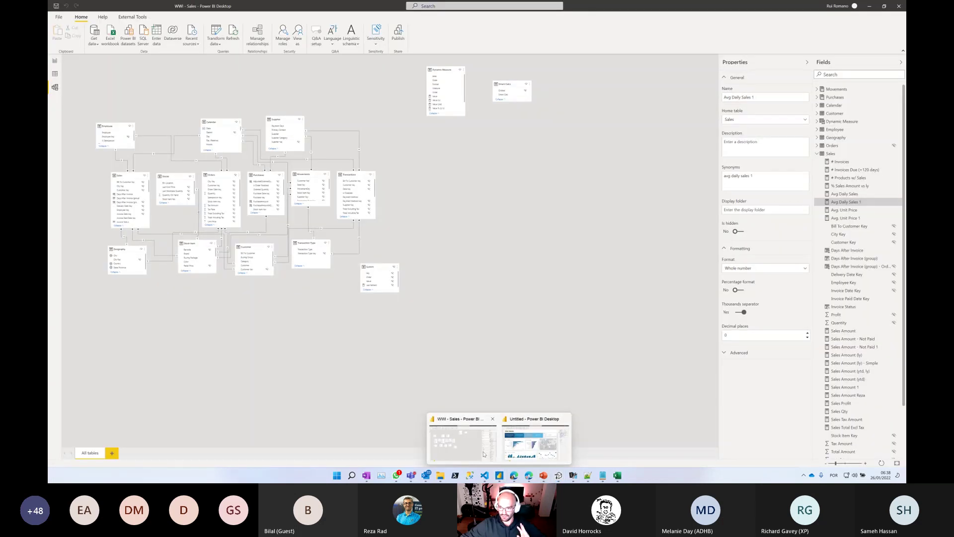
pyautogui.click(462, 440)
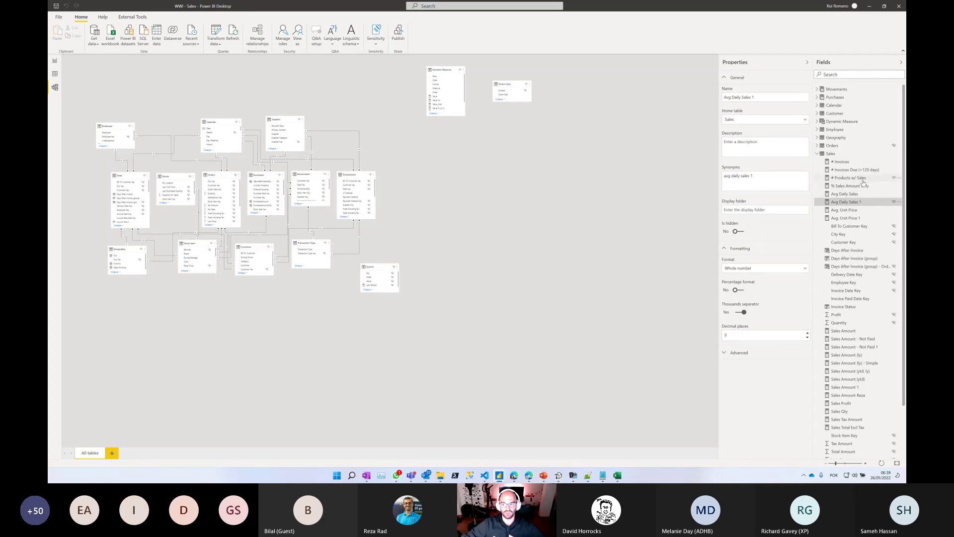
# Step: Minimize Power BI Desktop, switch to PowerPoint and select the Best Practices Analyzer bullet on the Tabular Editor slide
pyautogui.click(870, 6)
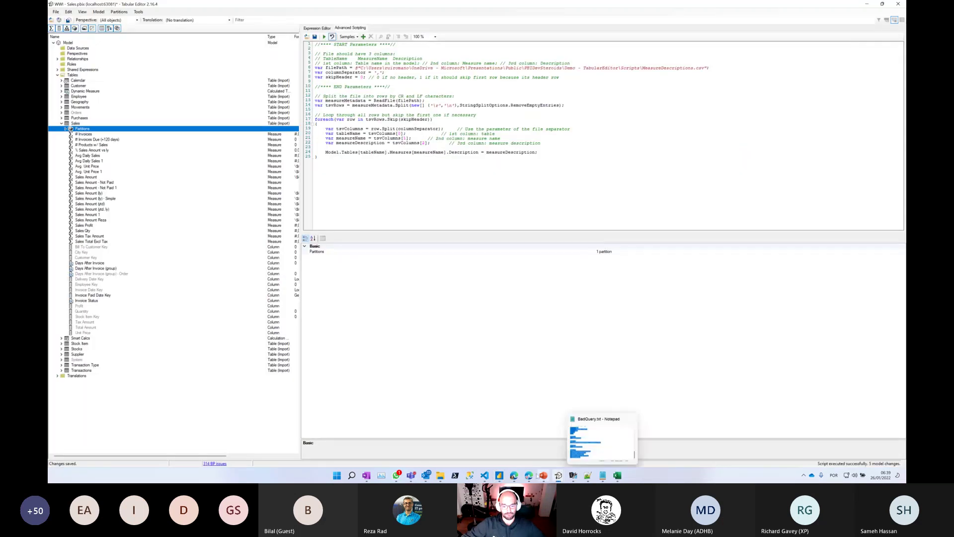
pyautogui.click(544, 475)
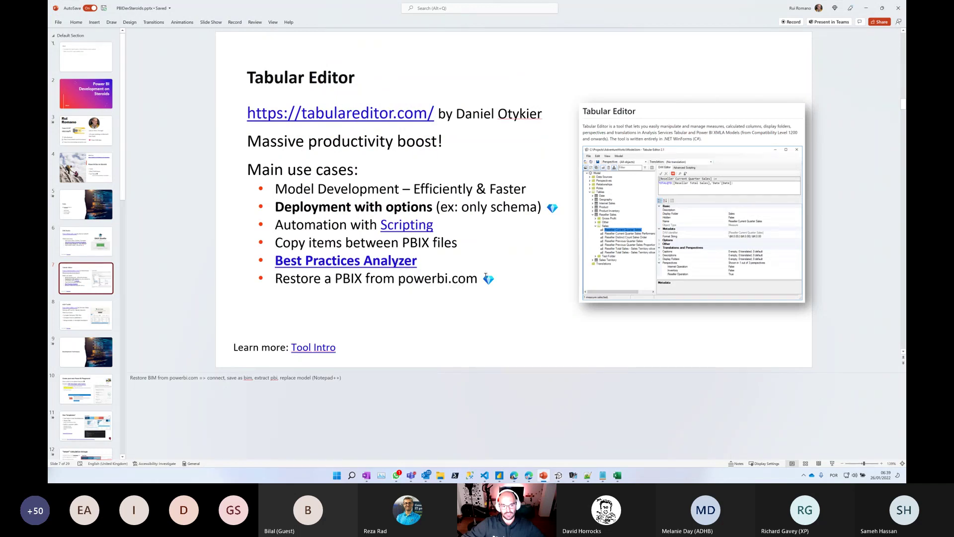
pyautogui.moveTo(468, 264); pyautogui.dragTo(275, 261)
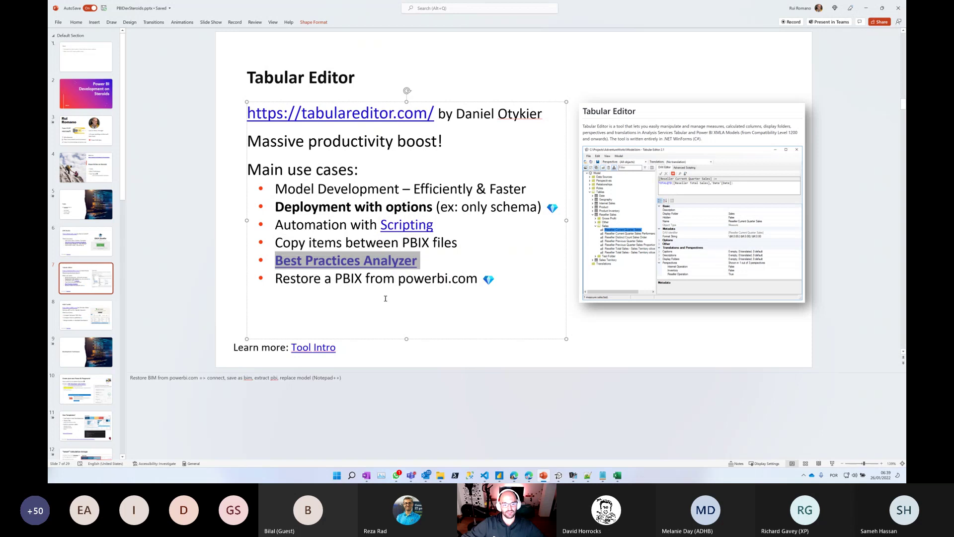
# Step: Return to the WWI - Sales model in Tabular Editor and narrow the Name column to expose the Format through Description columns
pyautogui.click(561, 480)
pyautogui.click(609, 448)
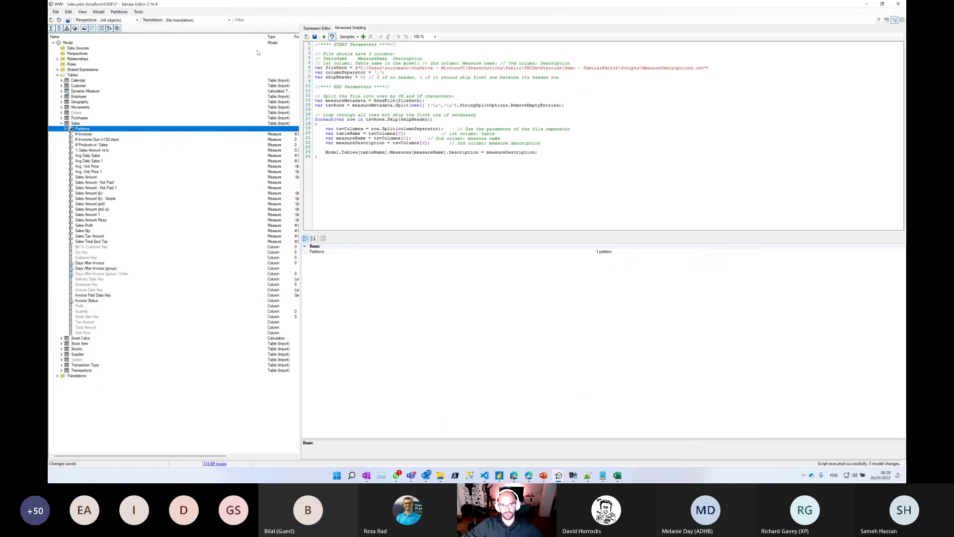
pyautogui.moveTo(266, 37); pyautogui.dragTo(178, 46)
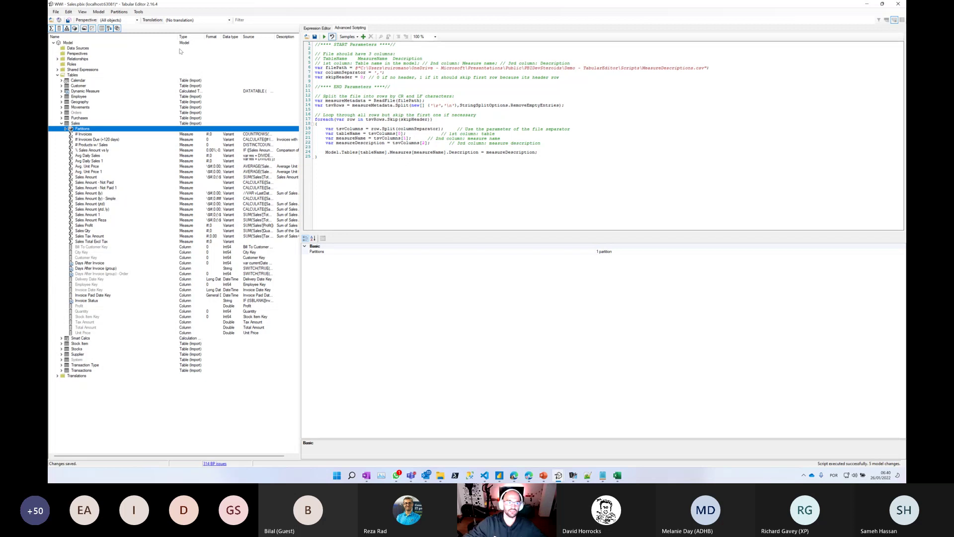
# Step: Switch to File Explorer and go up from Scripts to the Demo - TabularEditor folder
pyautogui.click(138, 12)
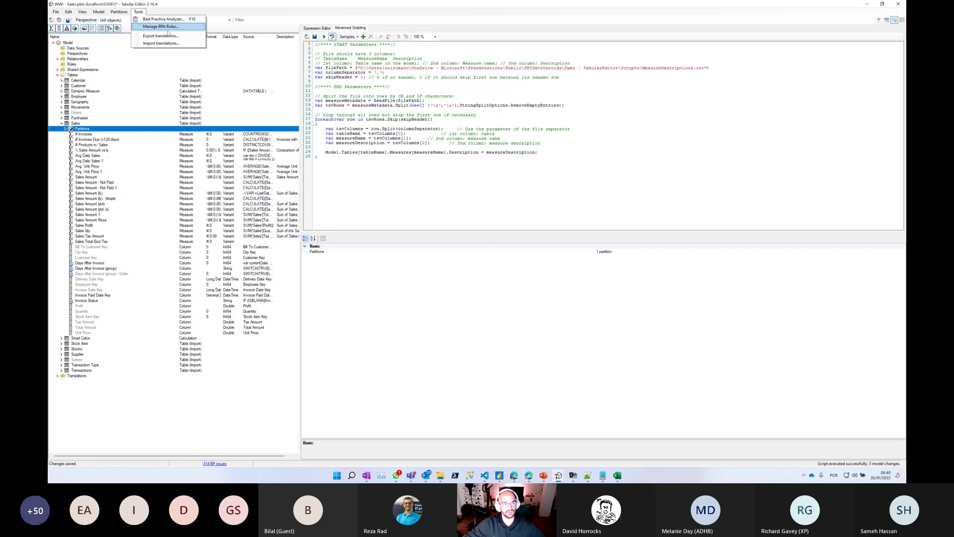
pyautogui.click(441, 475)
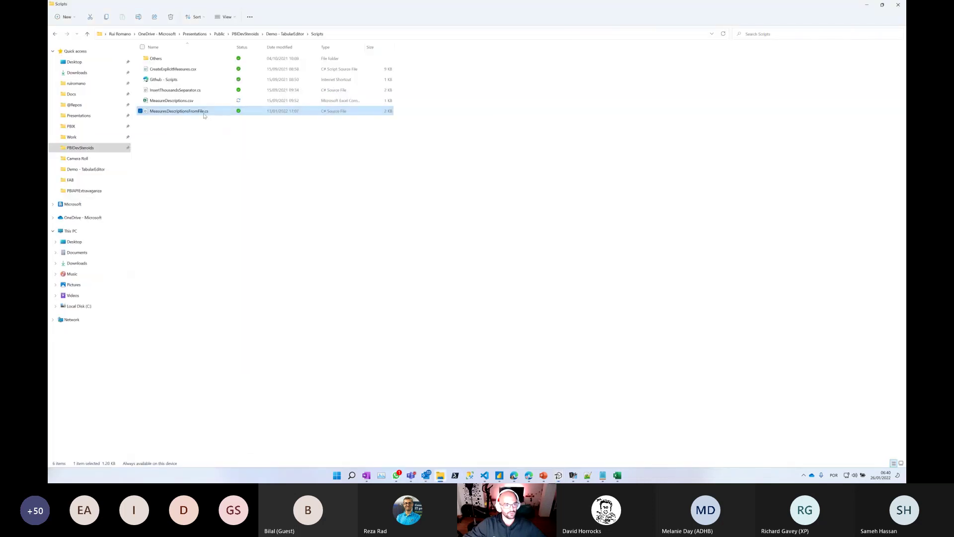
pyautogui.click(285, 33)
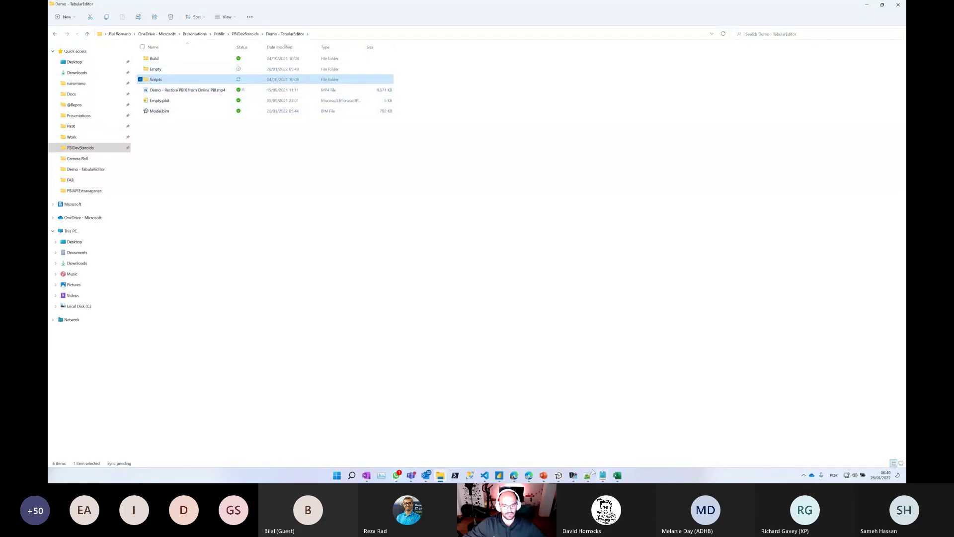
# Step: Follow the Best Practices Analyzer link on the PowerPoint slide to GitHub and examine the rules in BPARules.json
pyautogui.click(543, 476)
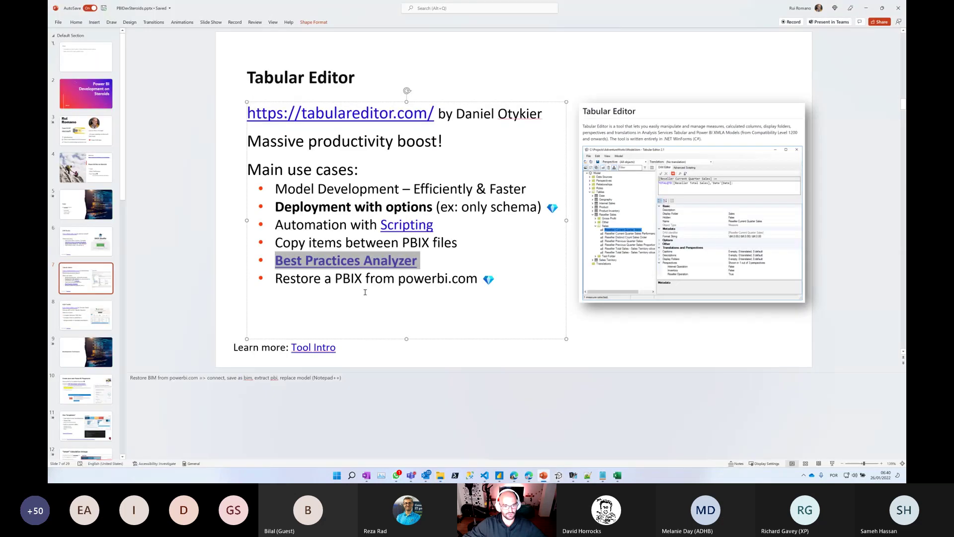
pyautogui.keyDown('ctrl'); pyautogui.click(391, 262); pyautogui.keyUp('ctrl')
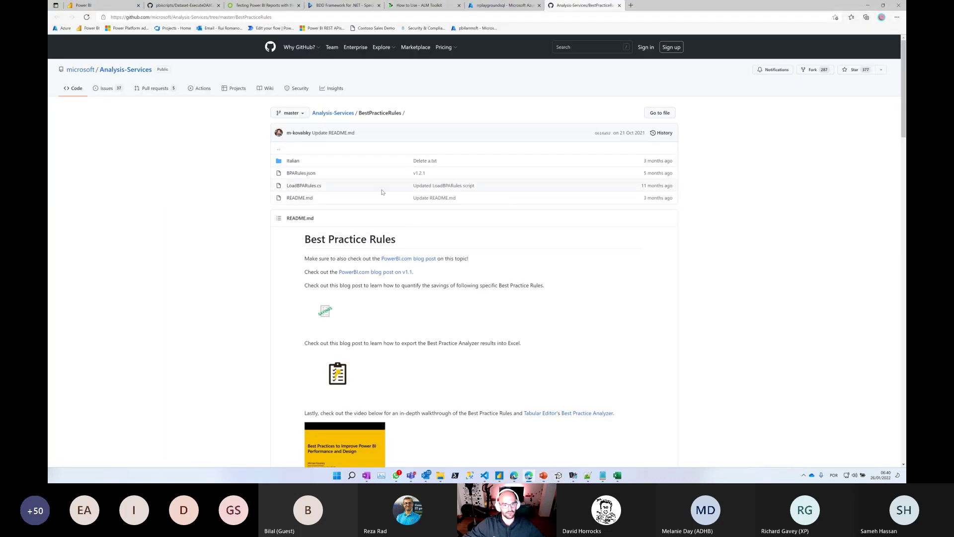
pyautogui.click(309, 175)
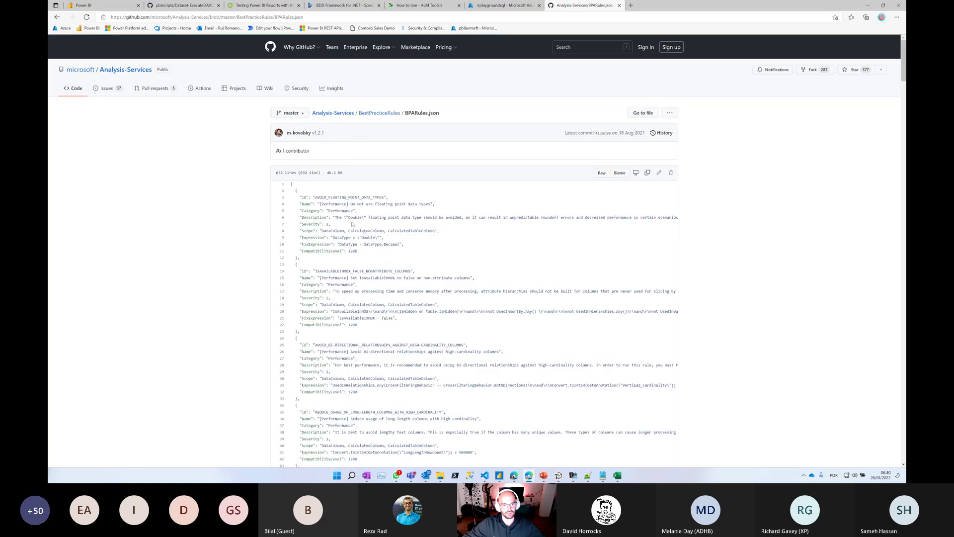
pyautogui.scroll(-1, 375, 237)
pyautogui.scroll(-2, 374, 237)
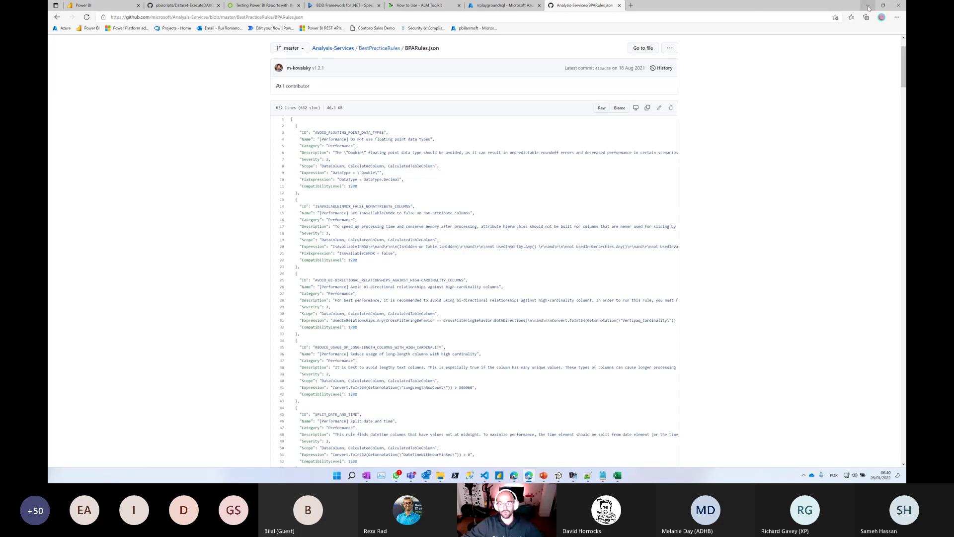
# Step: Switch back to the WWI - Sales model in Tabular Editor, open the Best Practice Analyzer and enlarge its window beside the model tree
pyautogui.click(559, 475)
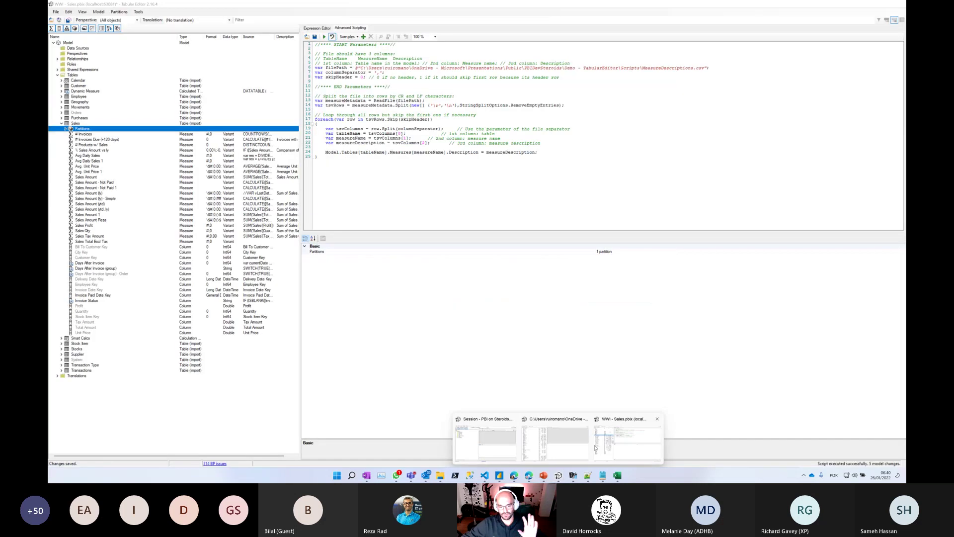
pyautogui.click(612, 447)
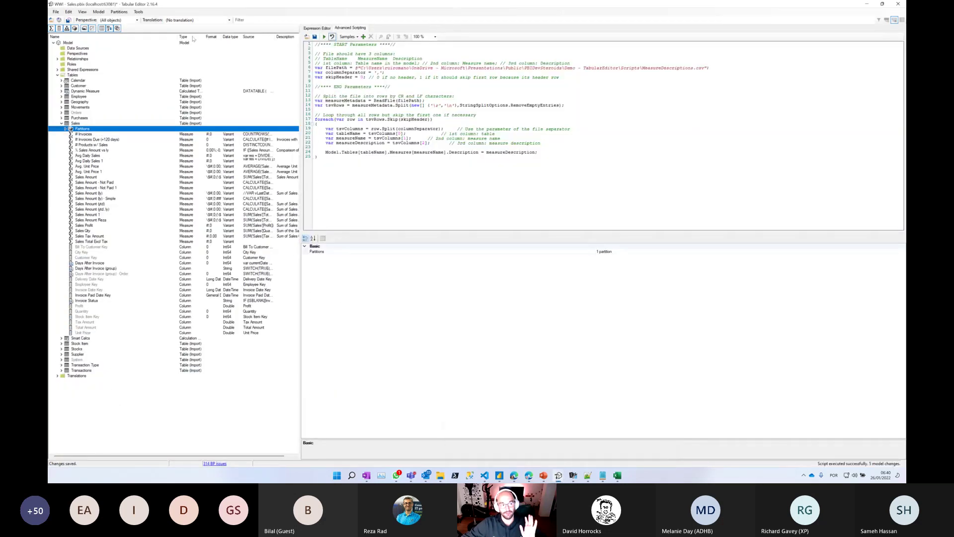
pyautogui.click(140, 13)
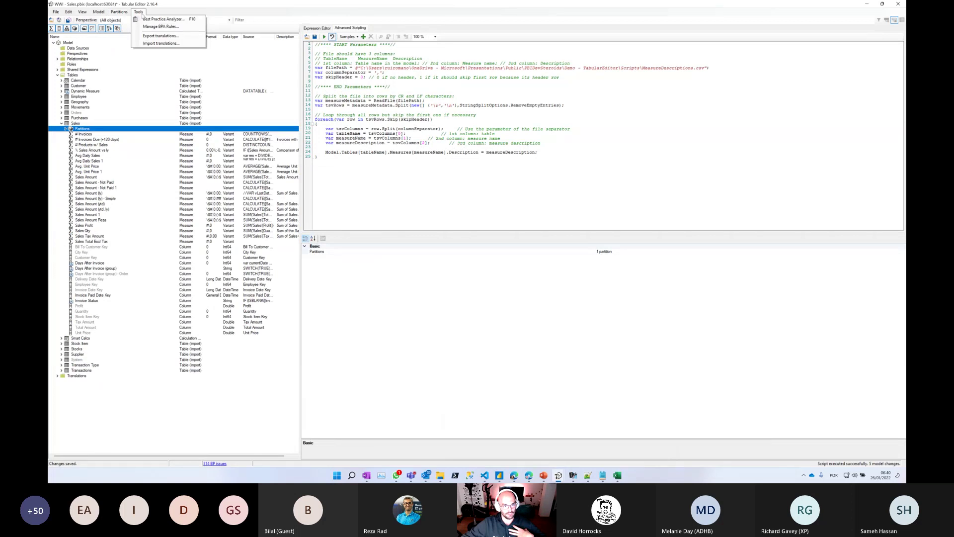
pyautogui.click(151, 20)
pyautogui.moveTo(221, 122); pyautogui.dragTo(433, 47)
pyautogui.moveTo(502, 252); pyautogui.dragTo(713, 347)
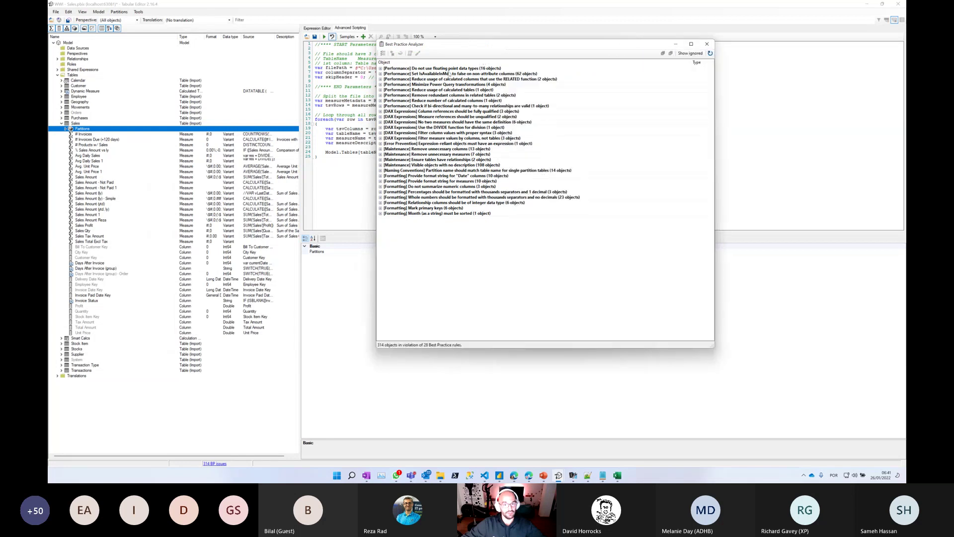
# Step: Expand the rules "Do not use floating point data types" and "Use the DIVIDE function for division" to inspect the violating objects
pyautogui.click(442, 69)
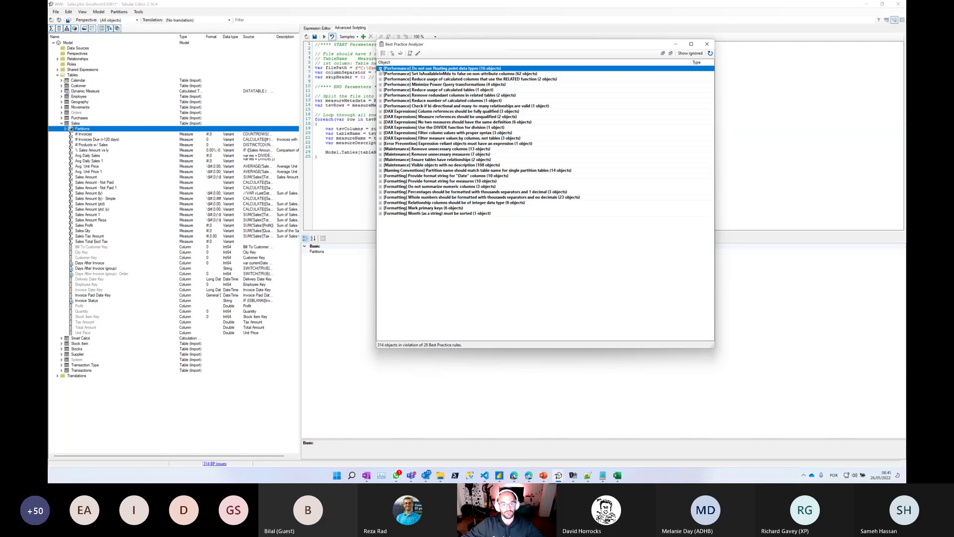
pyautogui.click(380, 68)
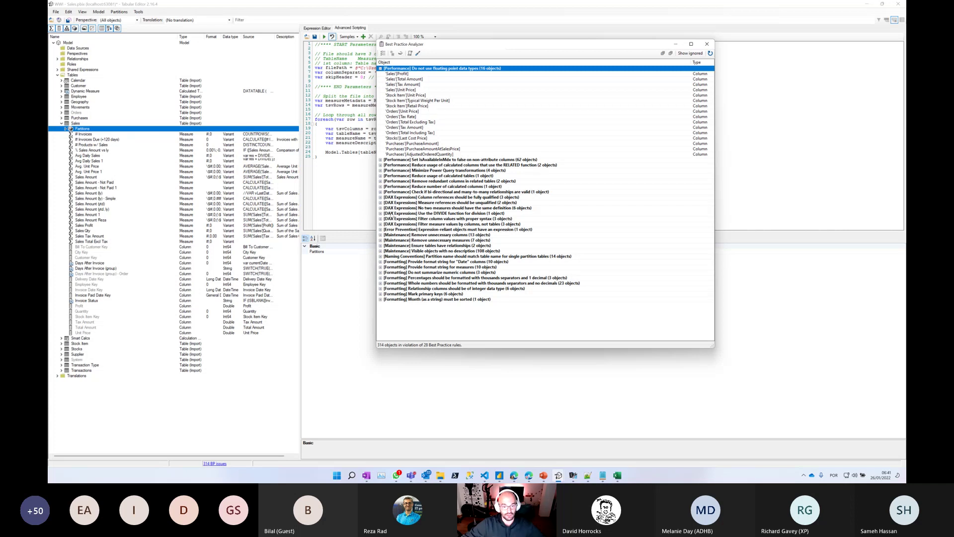
pyautogui.click(381, 214)
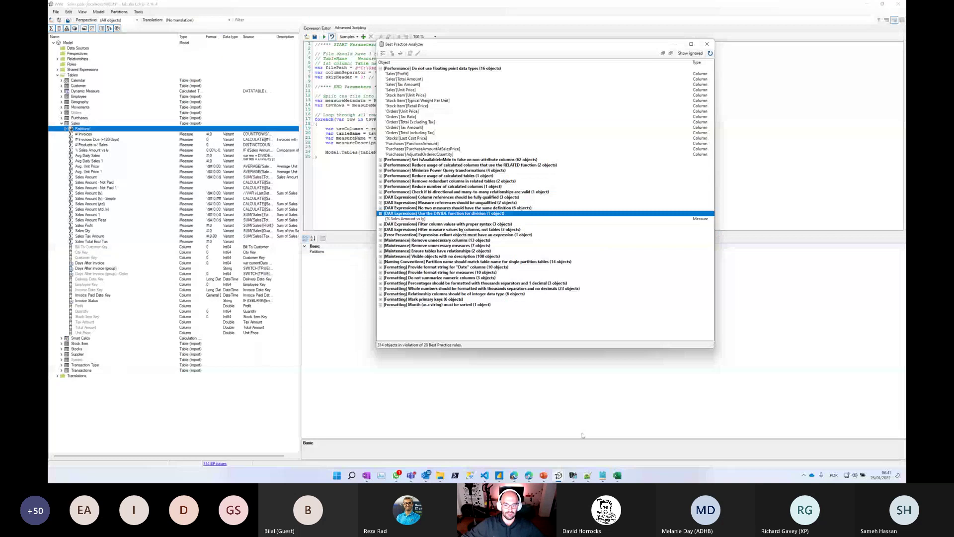
# Step: Switch to the PowerPoint deck and look through the Tabular Editor, ALM Toolkit and Development Techniques slides
pyautogui.moveTo(545, 480)
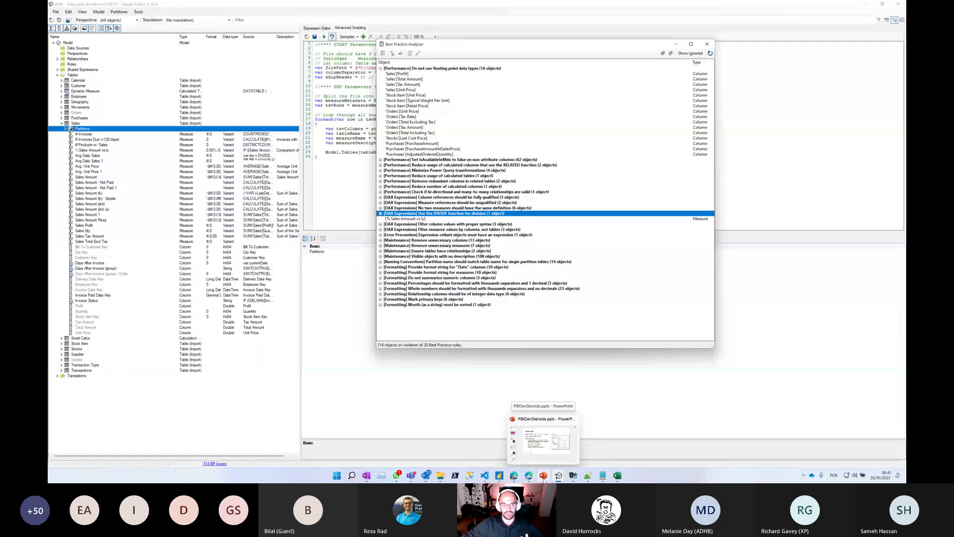
pyautogui.click(544, 479)
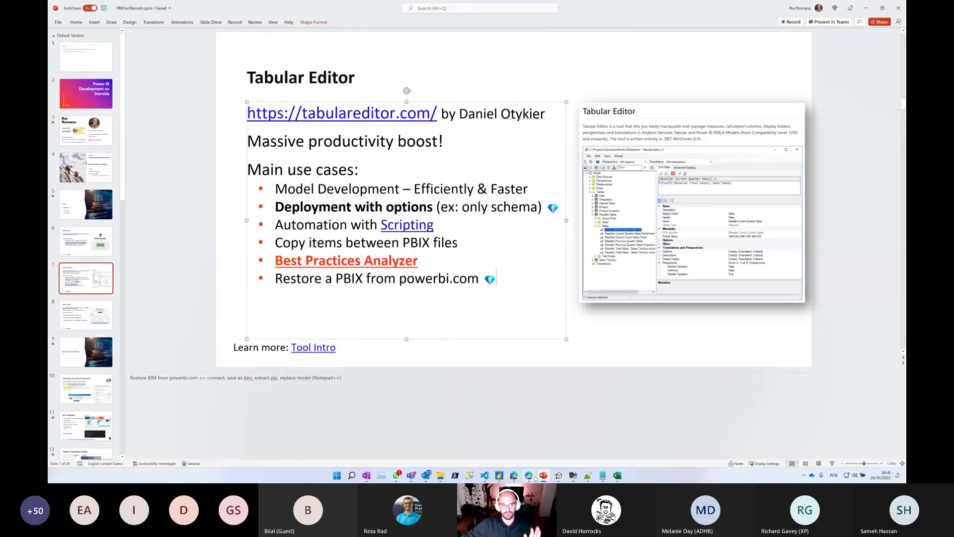
pyautogui.moveTo(529, 478)
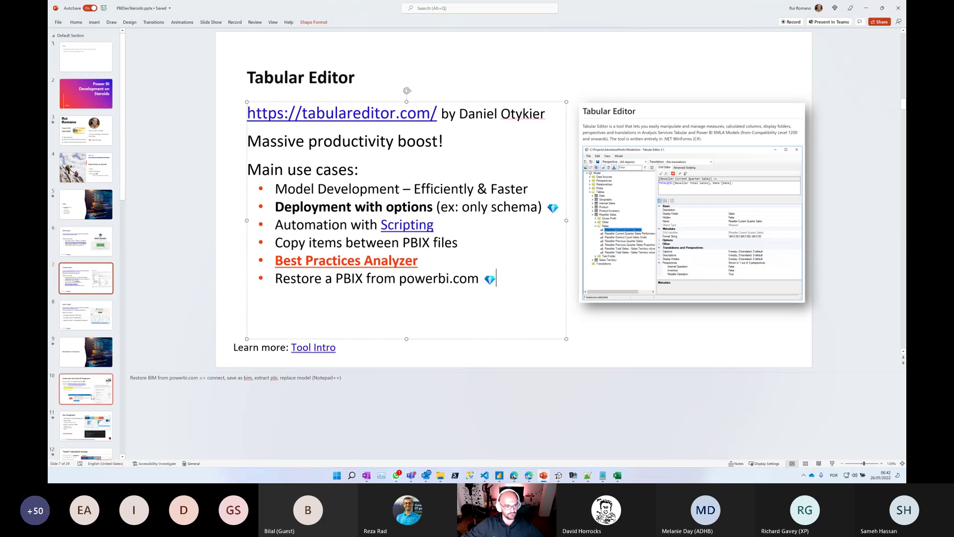
pyautogui.click(104, 315)
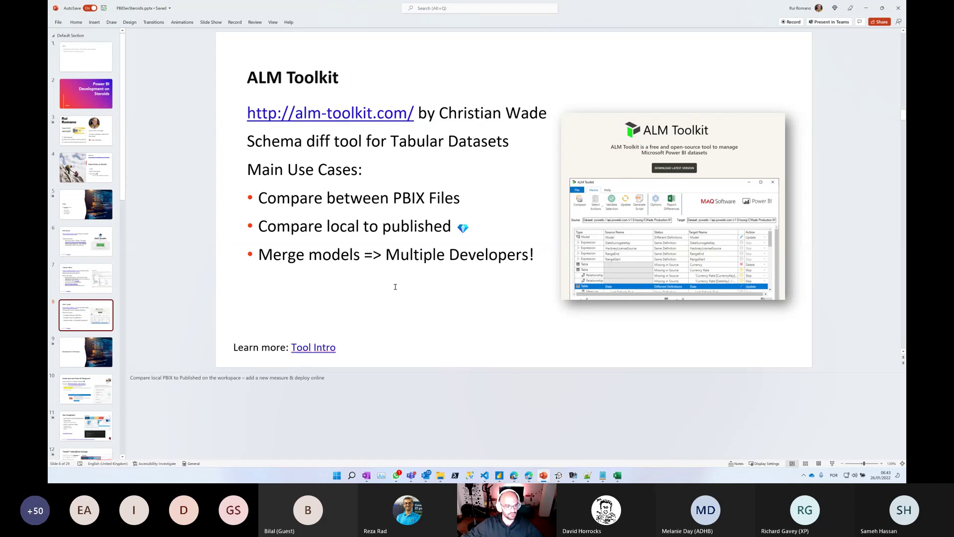
pyautogui.click(98, 361)
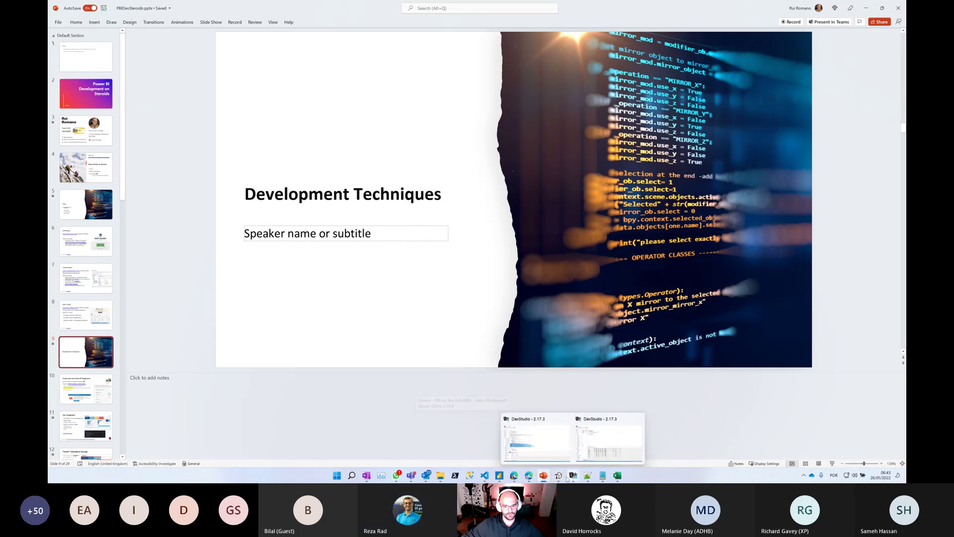
pyautogui.click(546, 476)
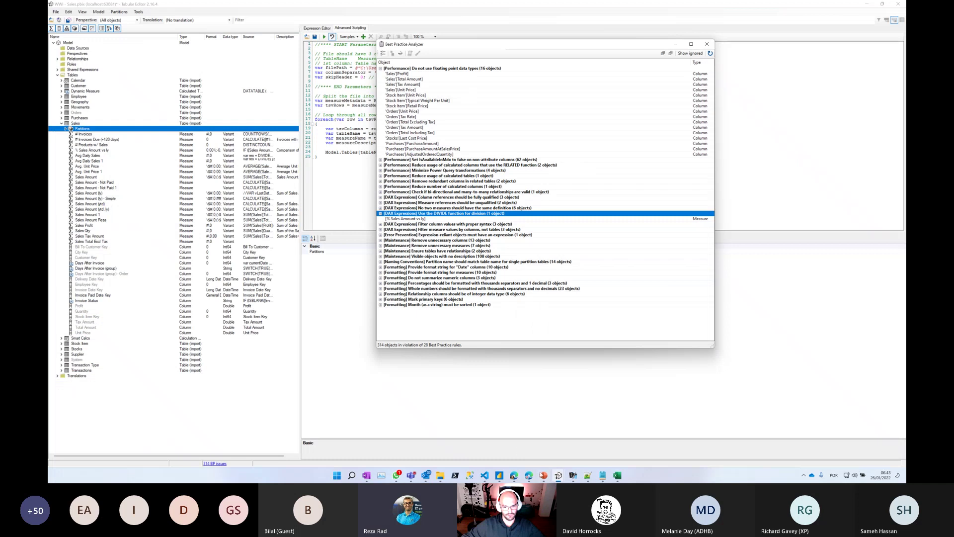
pyautogui.click(544, 476)
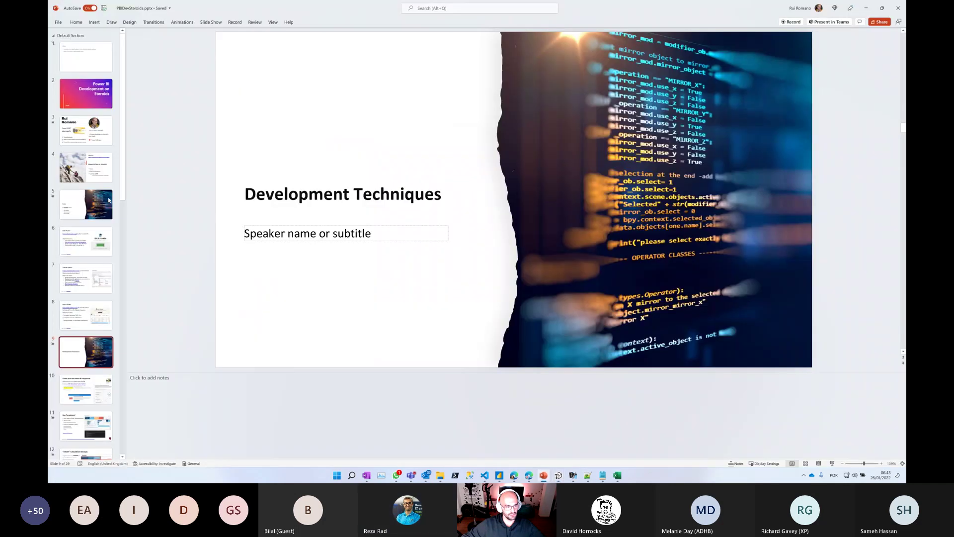
# Step: Follow the Scripting link on the Tabular Editor slide to GitHub, read through the TabularEditor/Scripts repository, and return to the slide
pyautogui.click(98, 309)
pyautogui.press('Up')
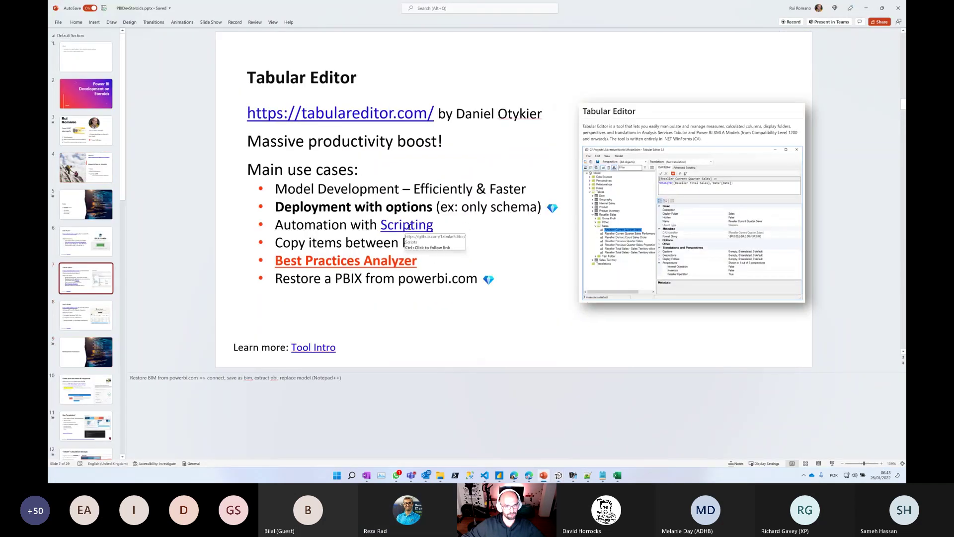
pyautogui.keyDown('ctrl'); pyautogui.click(409, 227); pyautogui.keyUp('ctrl')
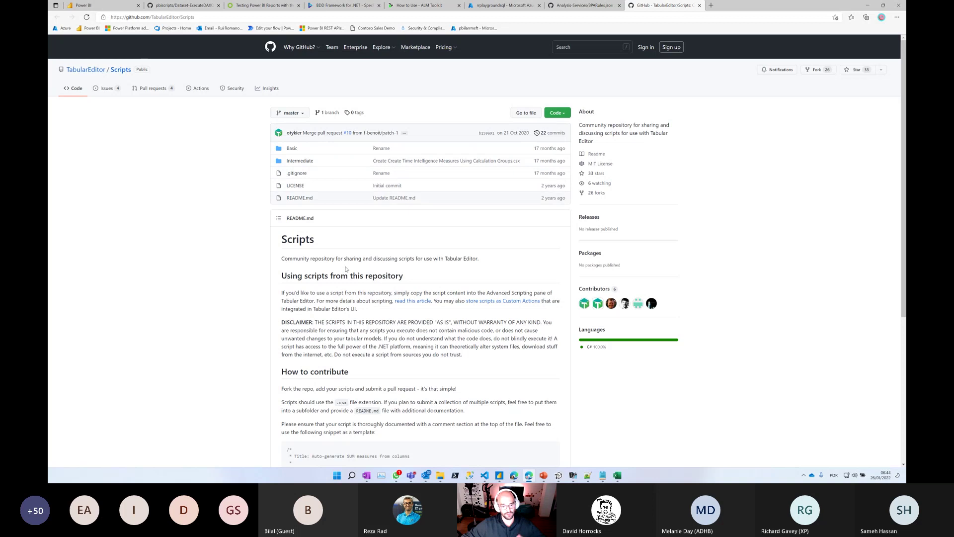
pyautogui.scroll(-5, 350, 362)
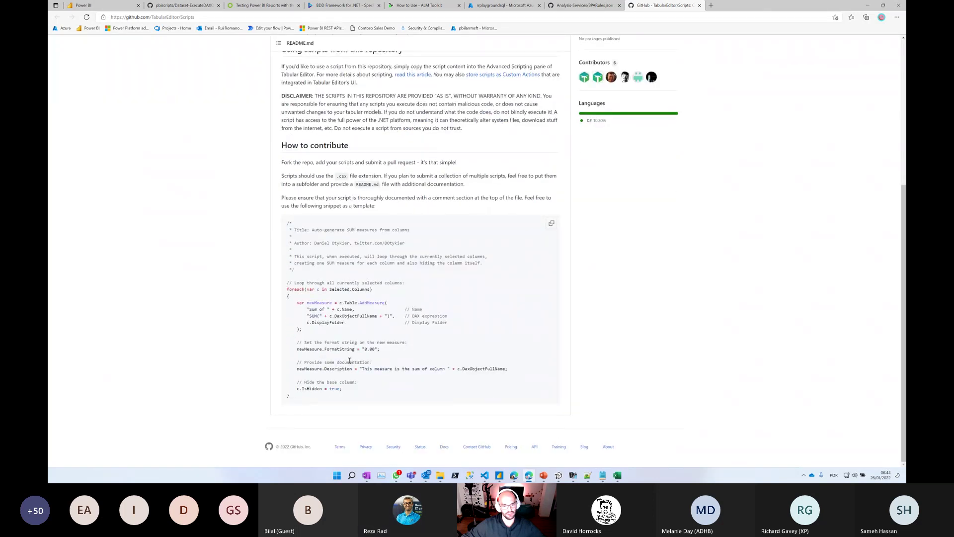
pyautogui.scroll(5, 349, 360)
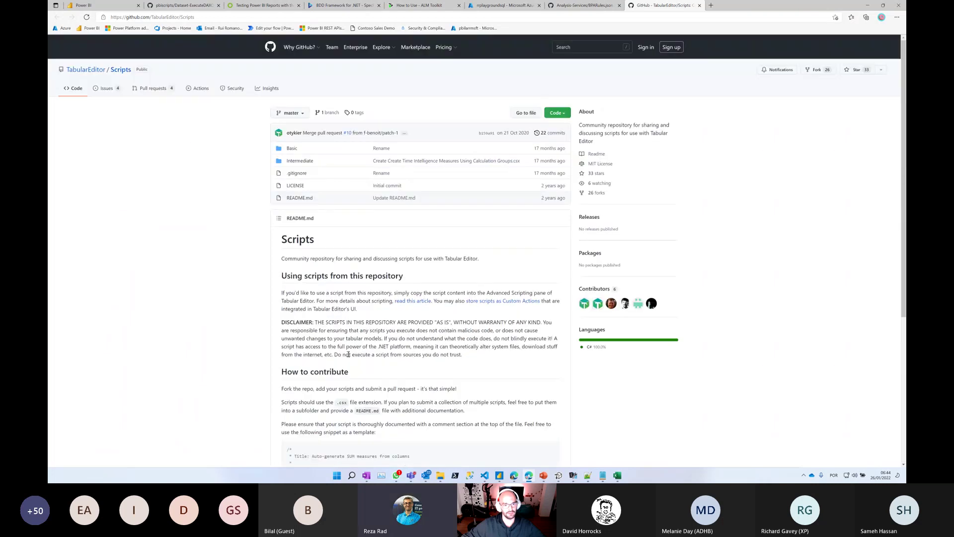
pyautogui.click(207, 17)
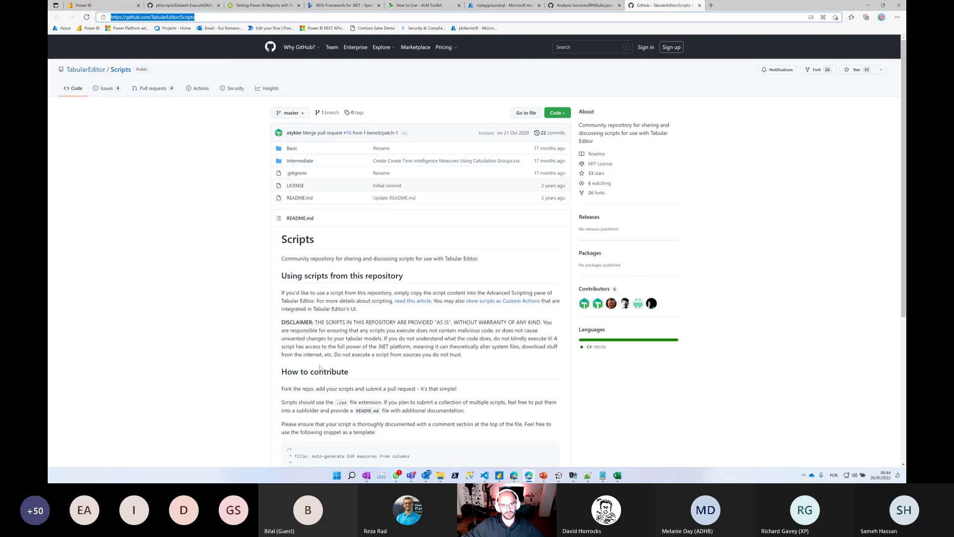
pyautogui.scroll(-3, 373, 362)
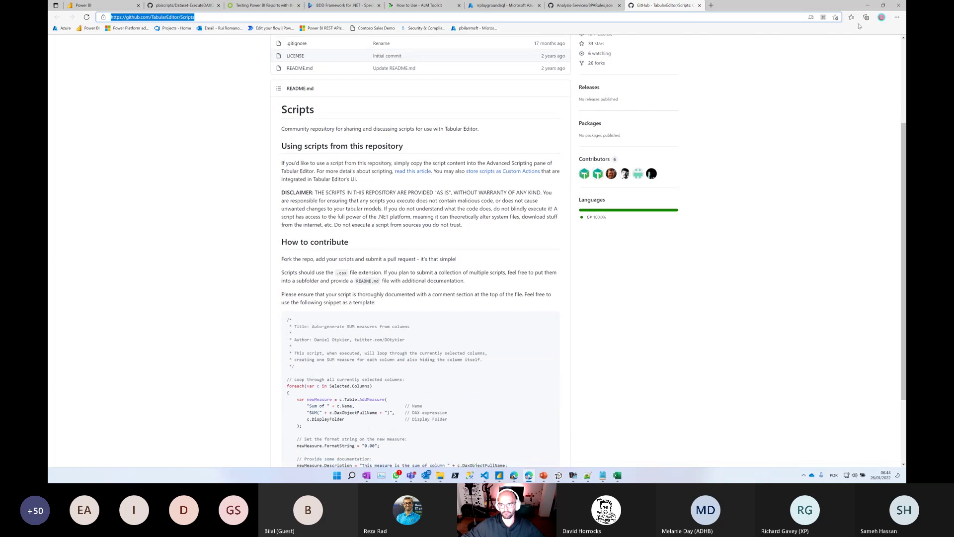
pyautogui.click(869, 6)
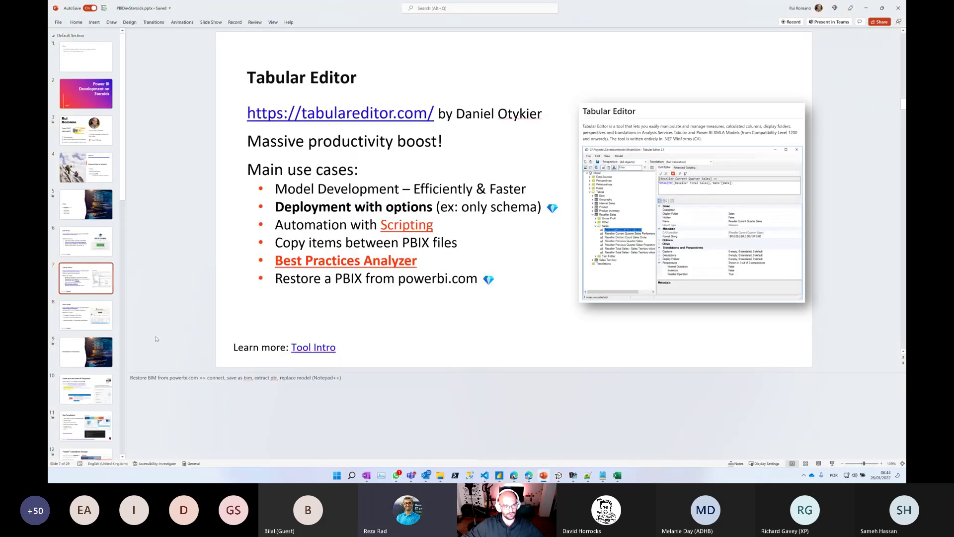
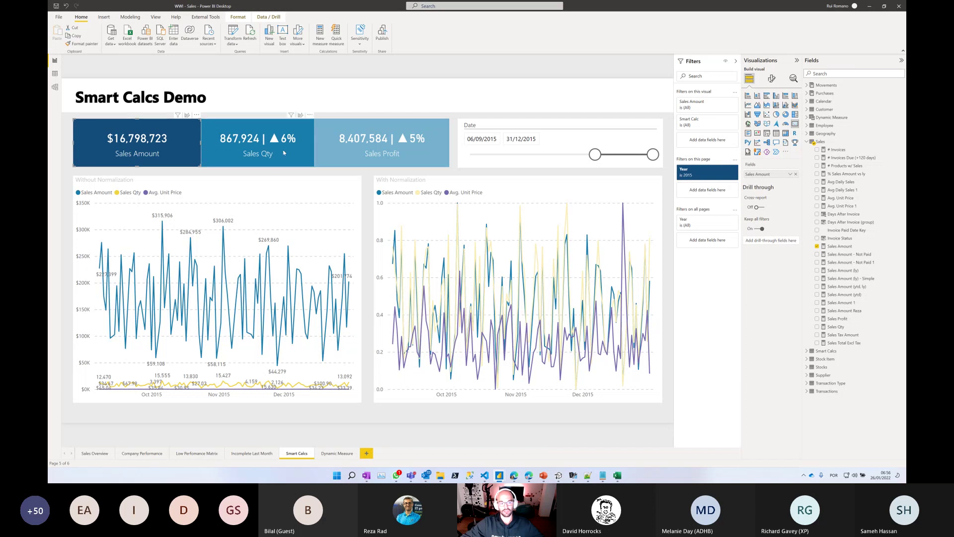
# Step: Remove the Smart Calc filter from the Sales Amount card and swap its measure to Sales Amount (ly) and back to Sales Amount
pyautogui.click(718, 120)
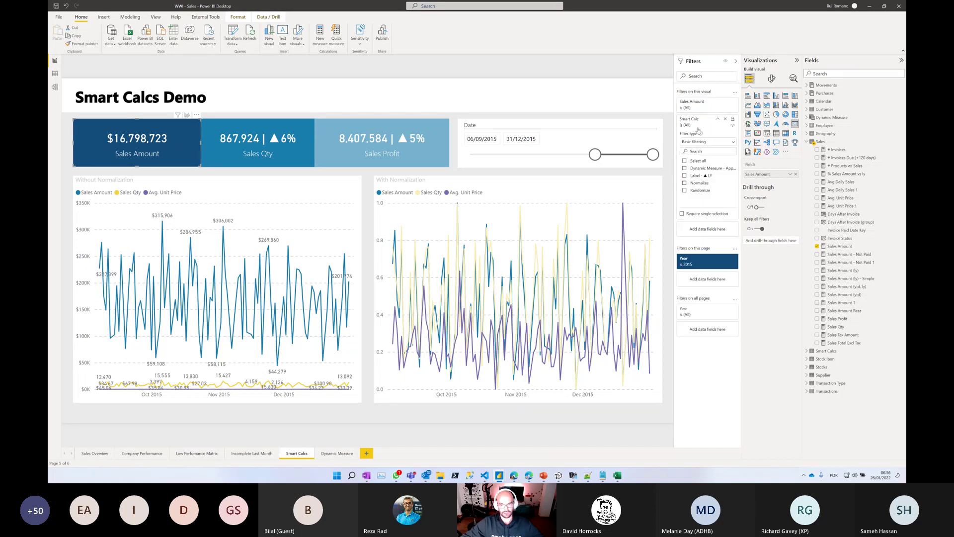
pyautogui.click(725, 119)
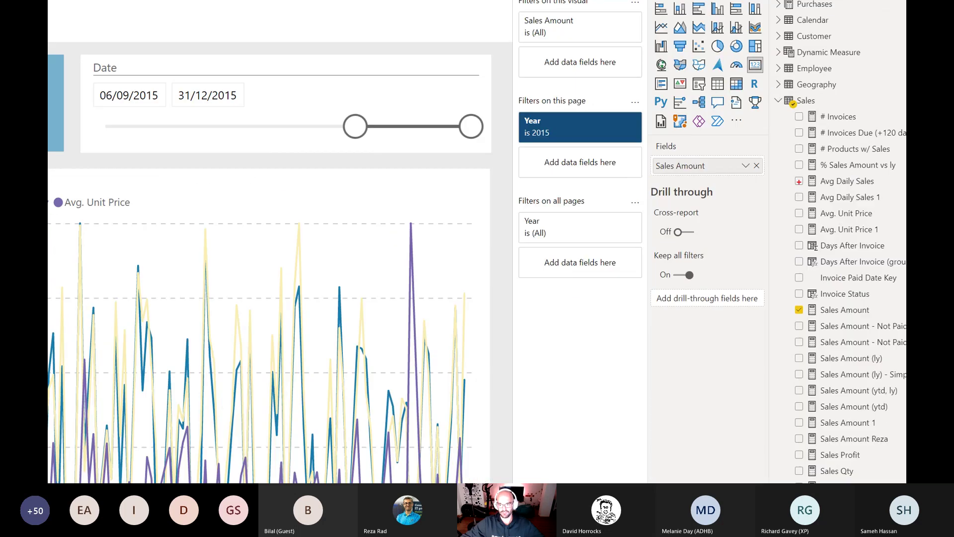
pyautogui.moveTo(746, 181)
pyautogui.mouseDown()
pyautogui.moveTo(808, 181)
pyautogui.moveTo(805, 156)
pyautogui.mouseUp()
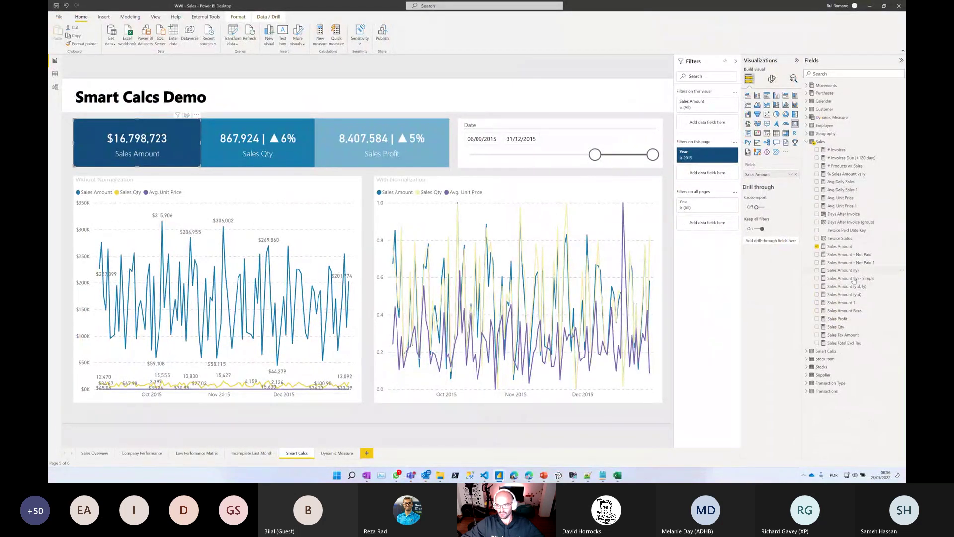
pyautogui.moveTo(860, 271); pyautogui.dragTo(768, 177)
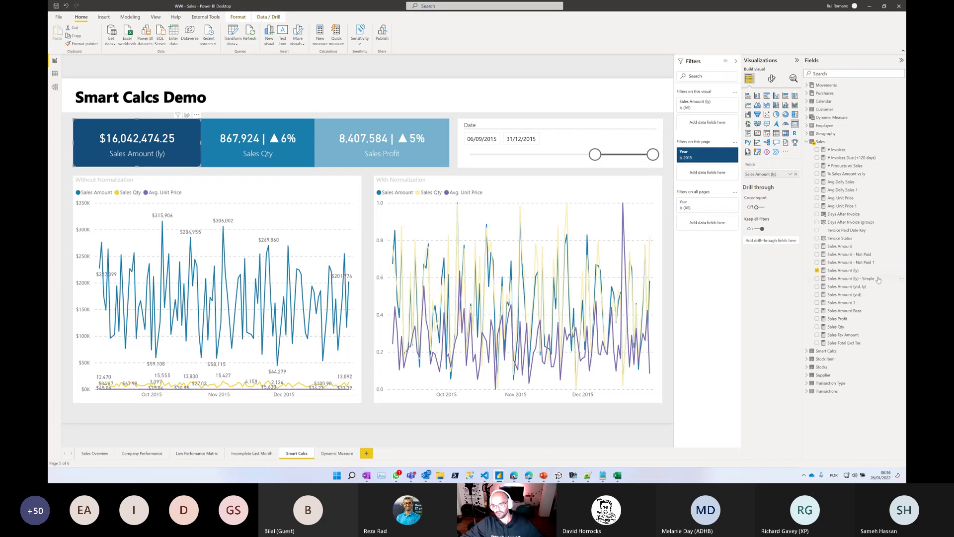
pyautogui.moveTo(847, 247); pyautogui.dragTo(770, 177)
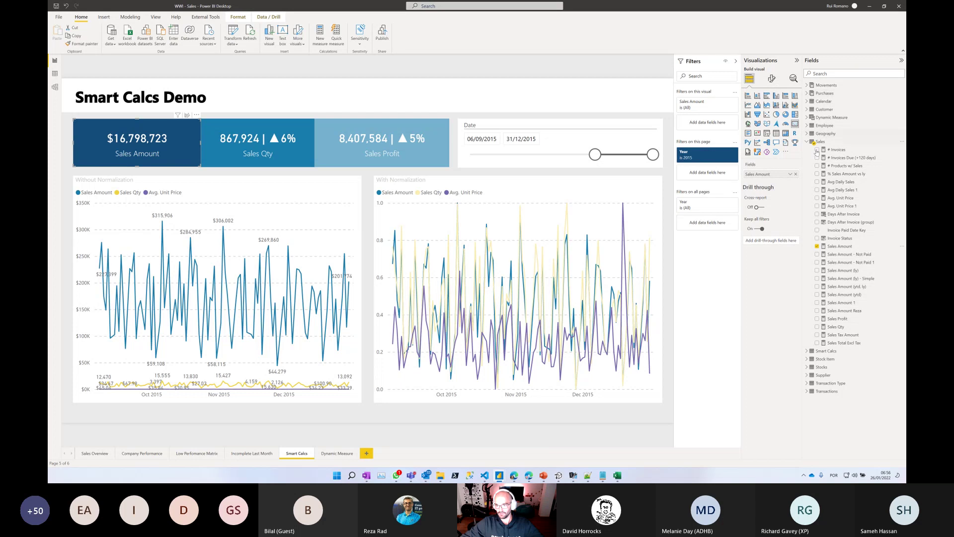
# Step: Add the Smart Calc field as a visual filter on the Sales Amount card and filter it to "Label - ▲ LY"
pyautogui.click(807, 352)
pyautogui.moveTo(837, 359); pyautogui.dragTo(702, 123)
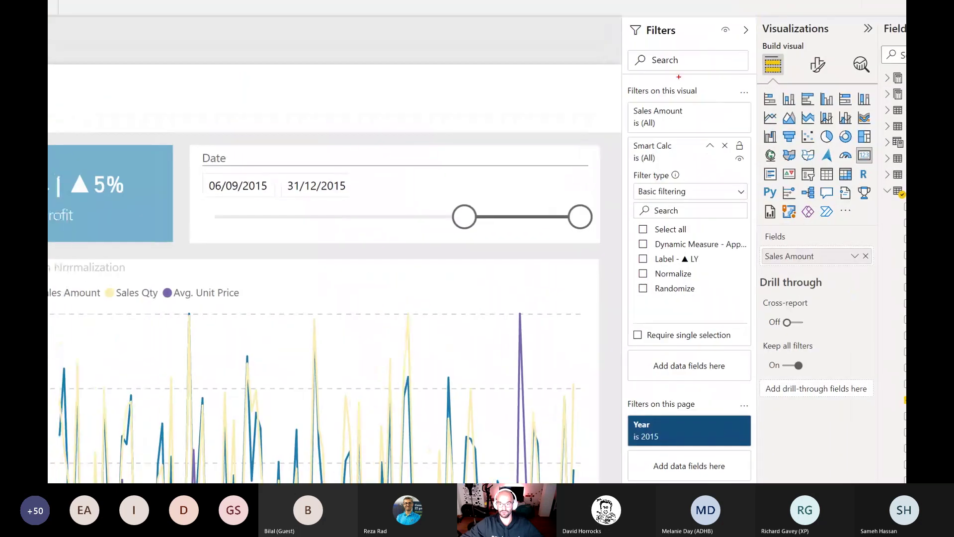
pyautogui.moveTo(687, 83)
pyautogui.mouseDown()
pyautogui.moveTo(670, 135)
pyautogui.moveTo(734, 214)
pyautogui.mouseUp()
pyautogui.press('Escape')
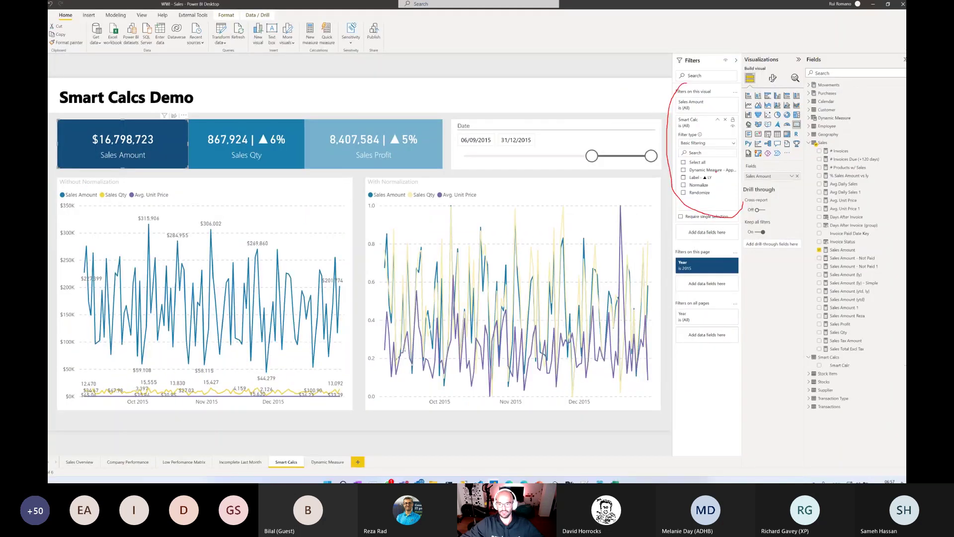
pyautogui.click(702, 178)
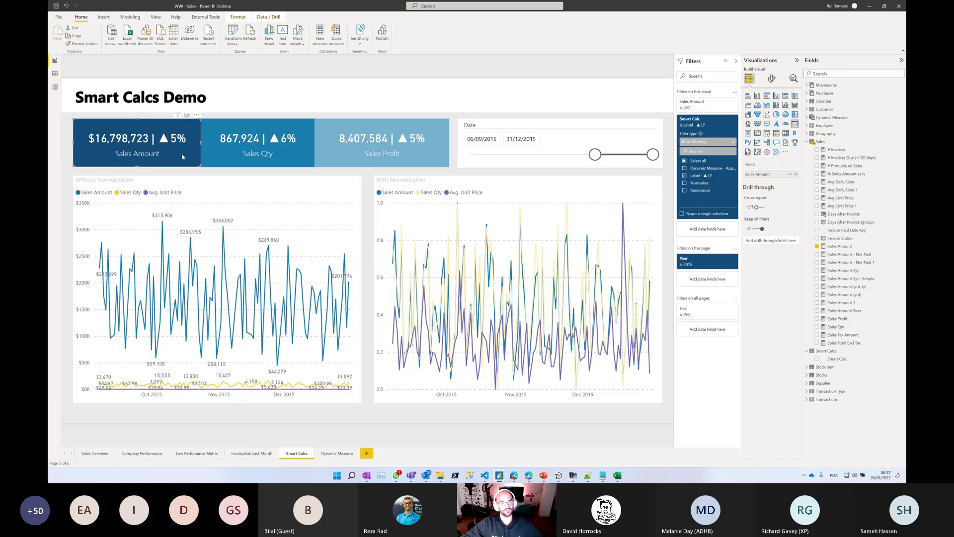
pyautogui.click(192, 169)
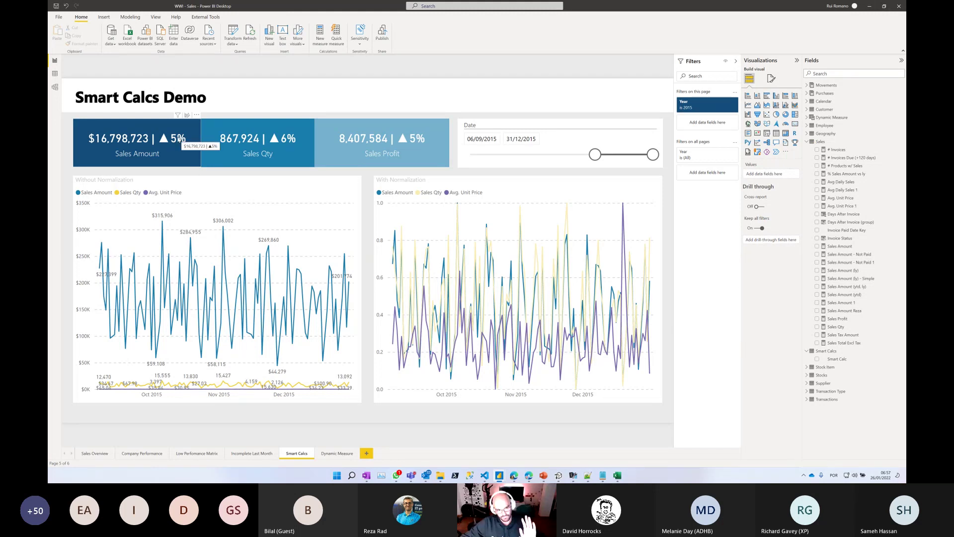
pyautogui.click(174, 156)
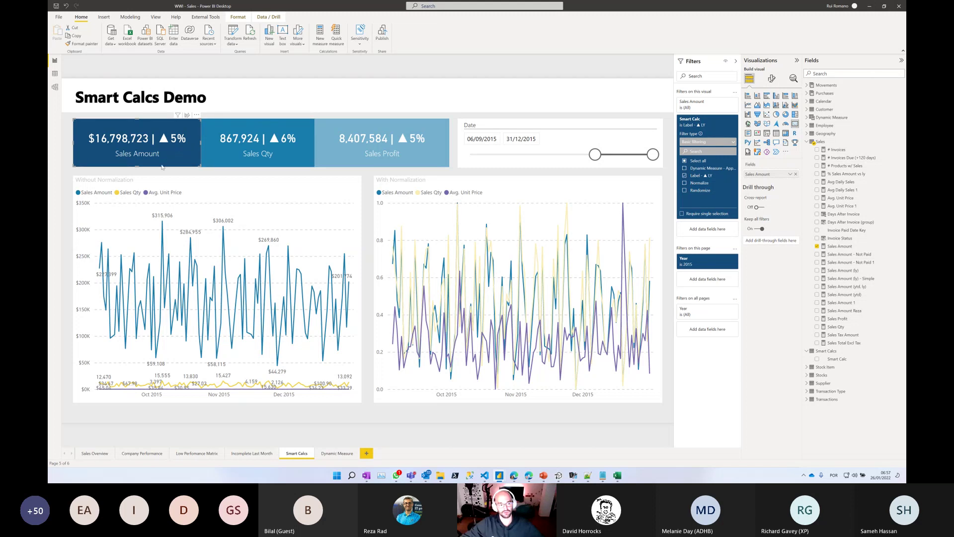
pyautogui.click(299, 114)
pyautogui.click(177, 144)
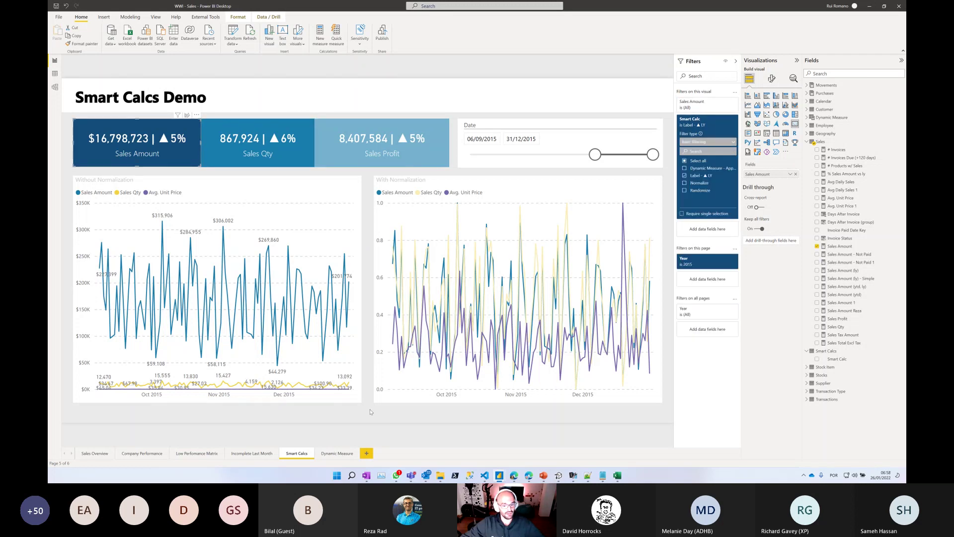
# Step: Create a new report page with a card showing the Avg Daily Sales measure
pyautogui.click(367, 452)
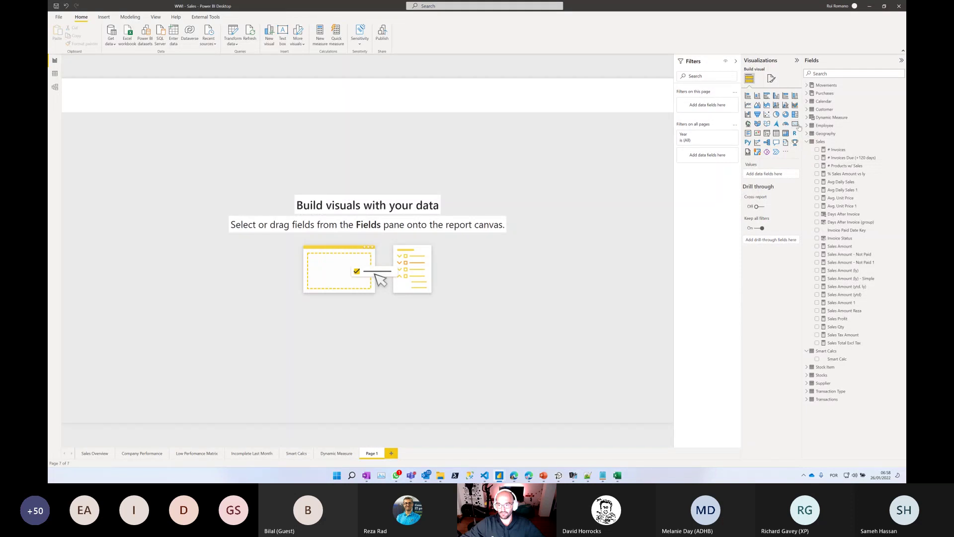
pyautogui.click(796, 125)
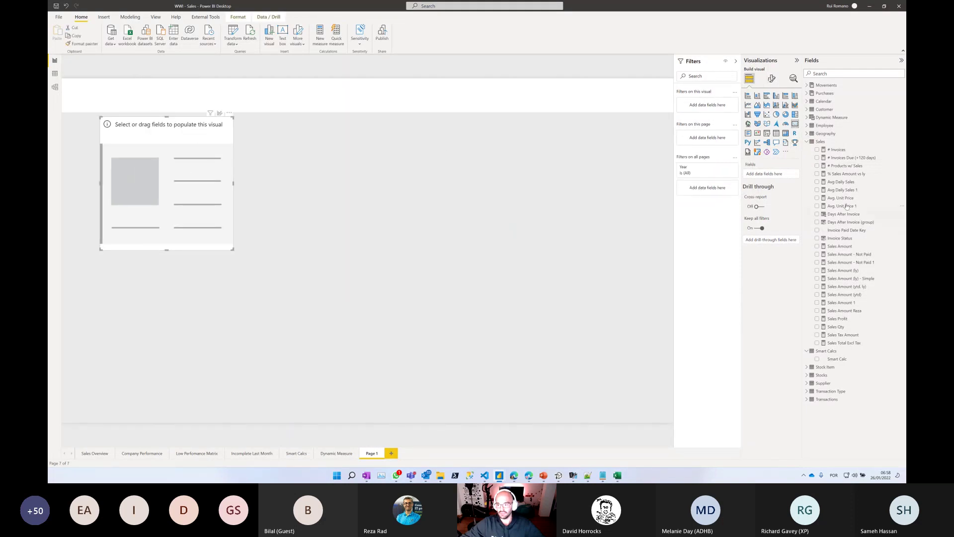
pyautogui.moveTo(854, 182); pyautogui.dragTo(777, 177)
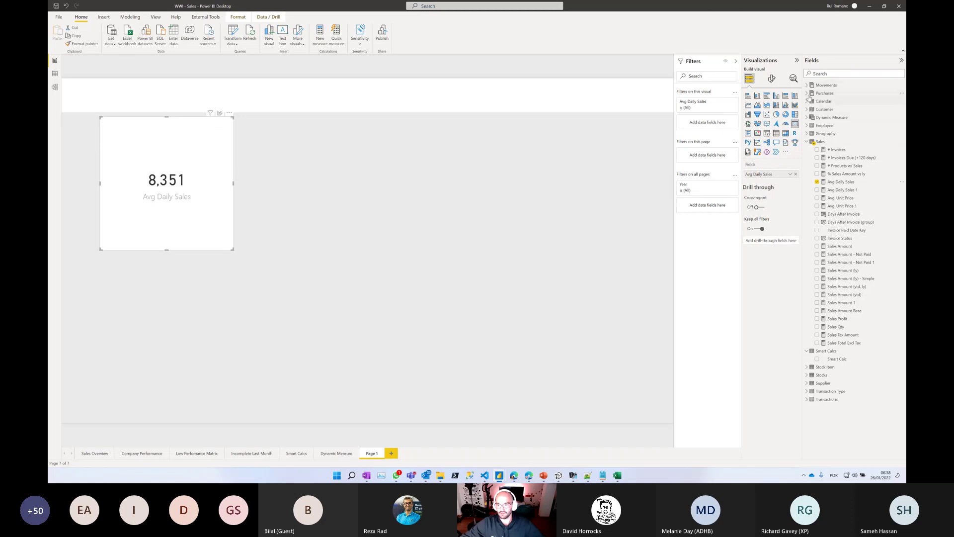
# Step: Filter the Avg Daily Sales card by Smart Calc set to "Label - ▲ LY" and shrink the card near the page's upper-left corner
pyautogui.moveTo(837, 359); pyautogui.dragTo(712, 127)
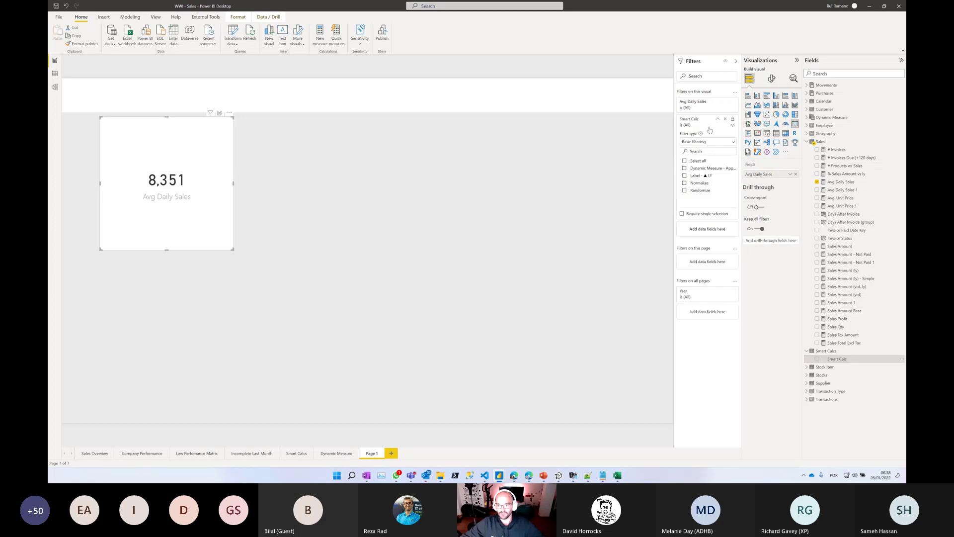
pyautogui.click(701, 176)
pyautogui.moveTo(235, 251); pyautogui.dragTo(186, 184)
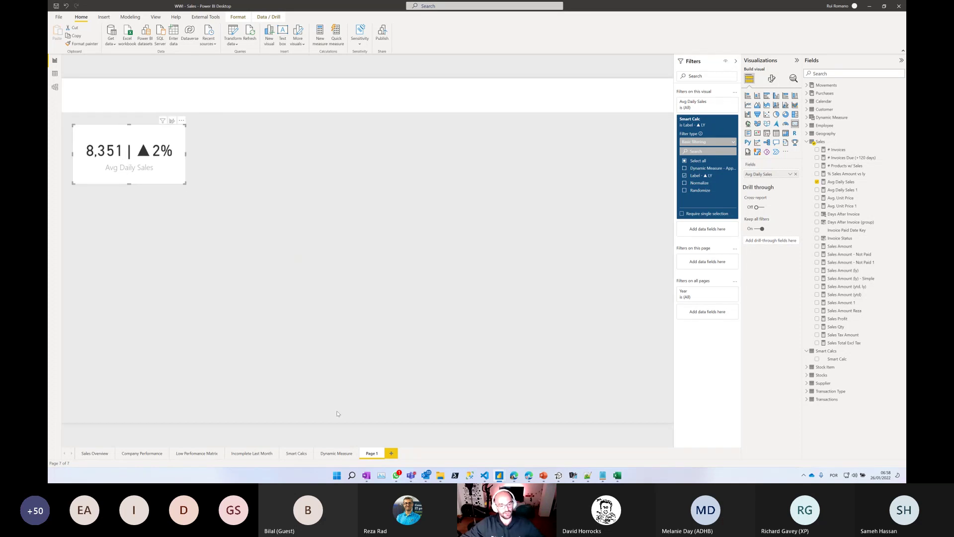
# Step: View the Dynamic Measure page, return to the Smart Calcs page and launch Tabular Editor for the model
pyautogui.click(325, 454)
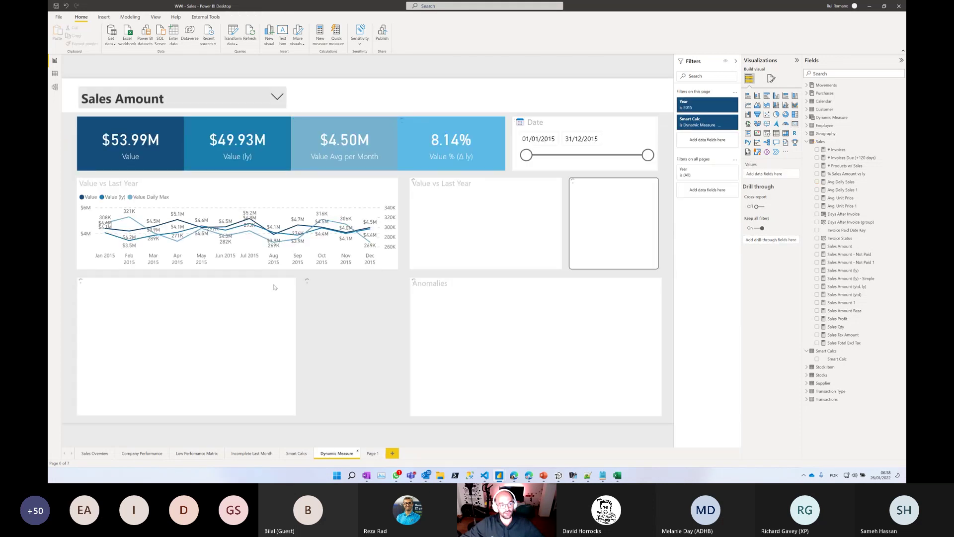
pyautogui.click(294, 456)
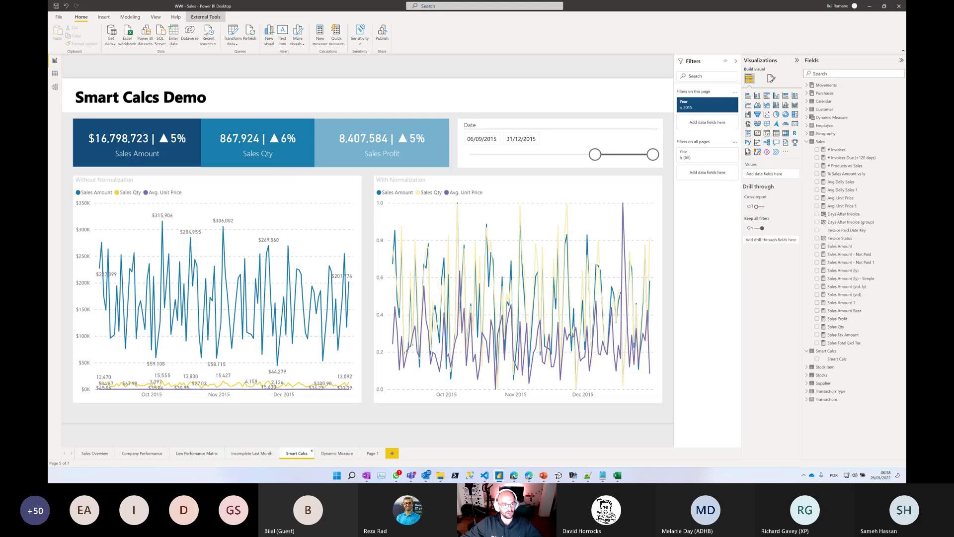
pyautogui.click(206, 16)
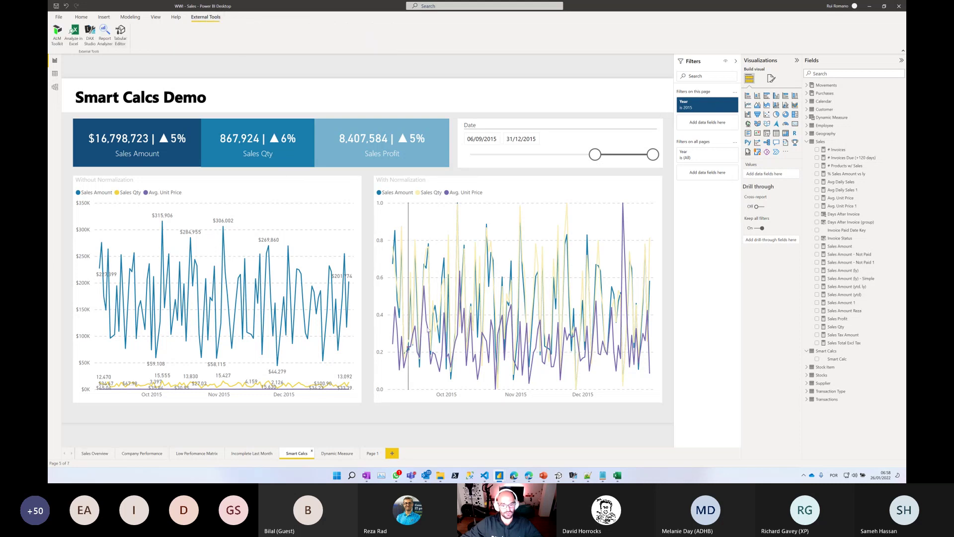
pyautogui.click(122, 36)
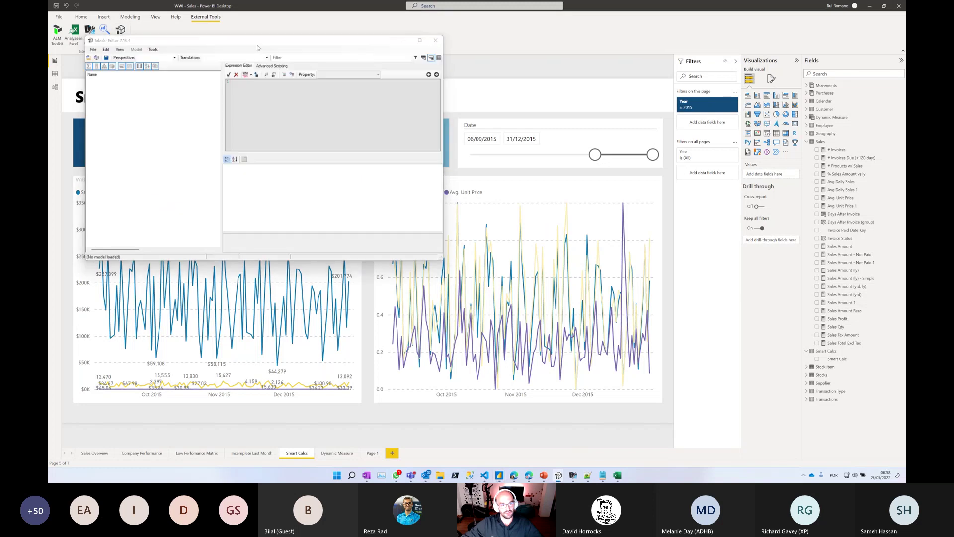
# Step: Open the expression of the "Label - ▲ LY" calculation item in the Smart Calcs table and enlarge the Tabular Editor window
pyautogui.click(528, 267)
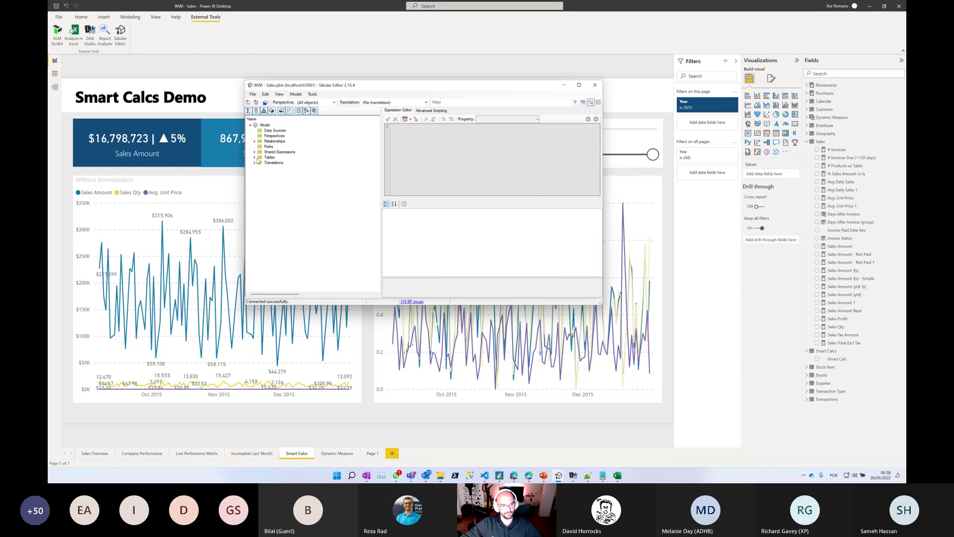
pyautogui.click(255, 157)
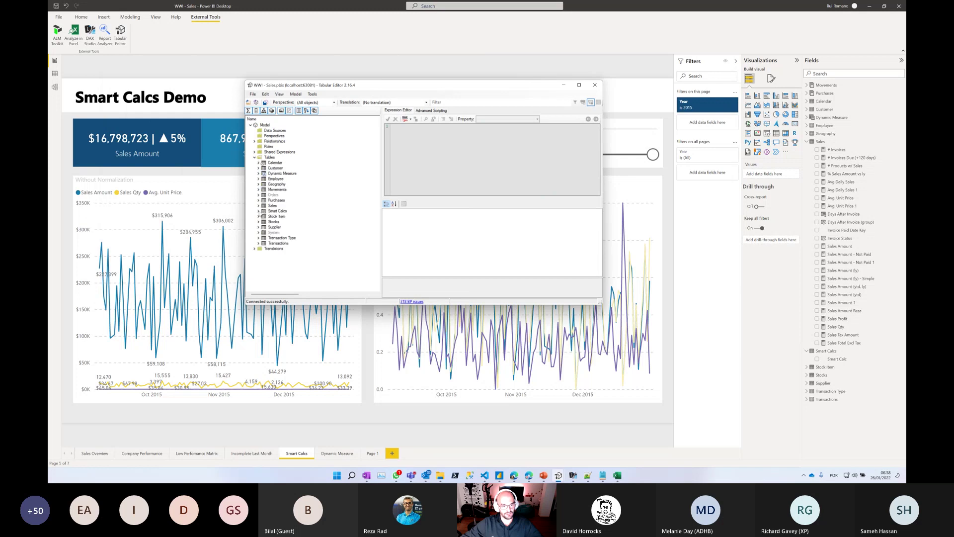
pyautogui.click(258, 210)
pyautogui.click(288, 227)
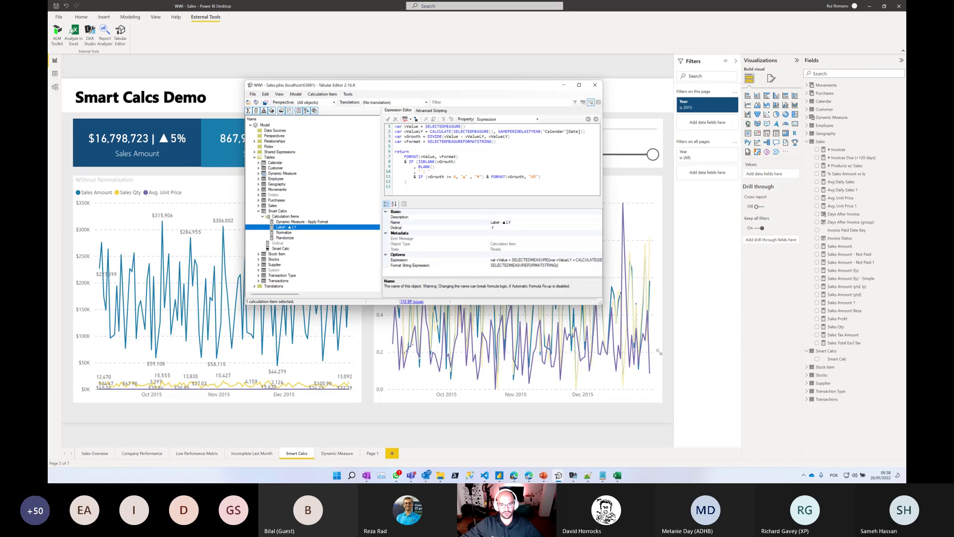
pyautogui.moveTo(658, 351); pyautogui.dragTo(694, 382)
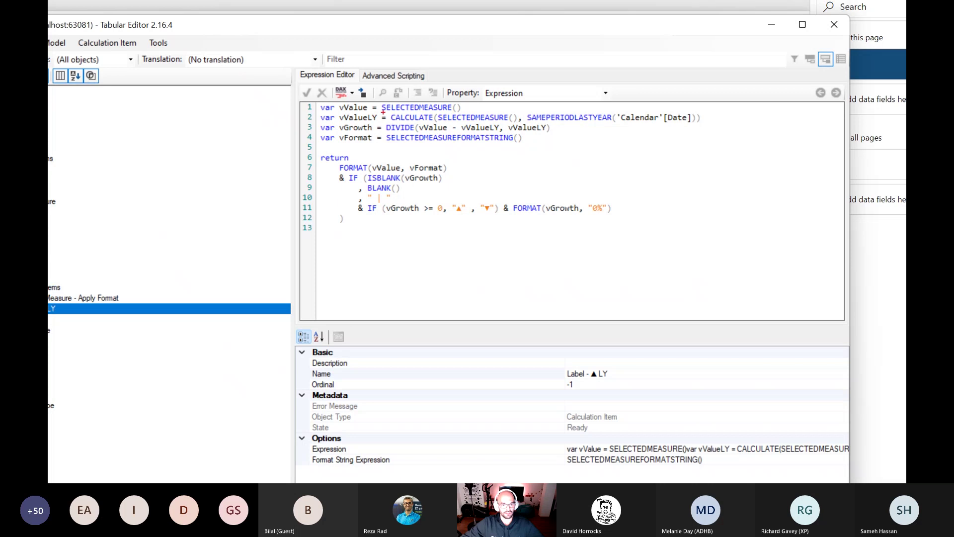
# Step: Examine the "Label - ▲ LY" DAX expression, marking its selected measure, last-year value, growth, format string and arrow logic on screen
pyautogui.moveTo(382, 112); pyautogui.dragTo(462, 114)
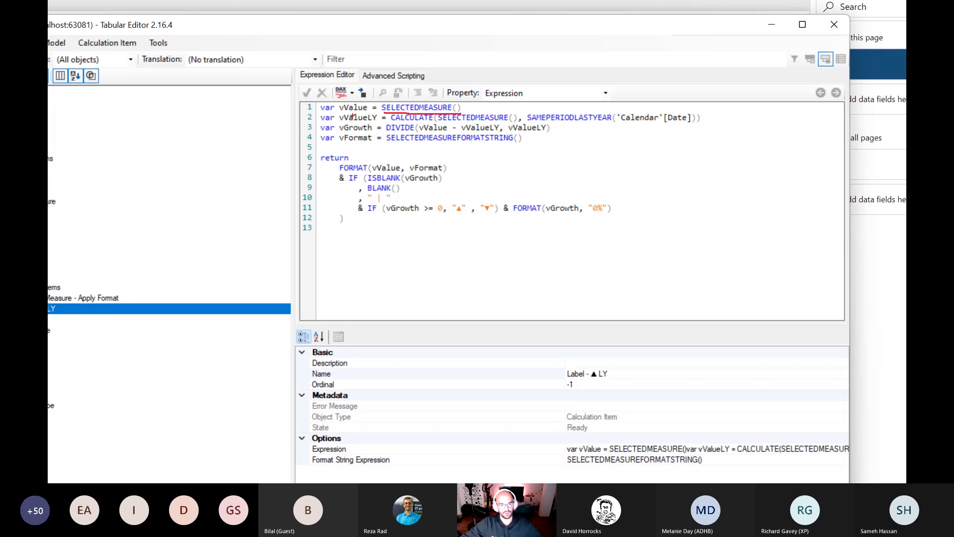
pyautogui.moveTo(396, 121); pyautogui.dragTo(470, 121)
pyautogui.moveTo(536, 124); pyautogui.dragTo(680, 130)
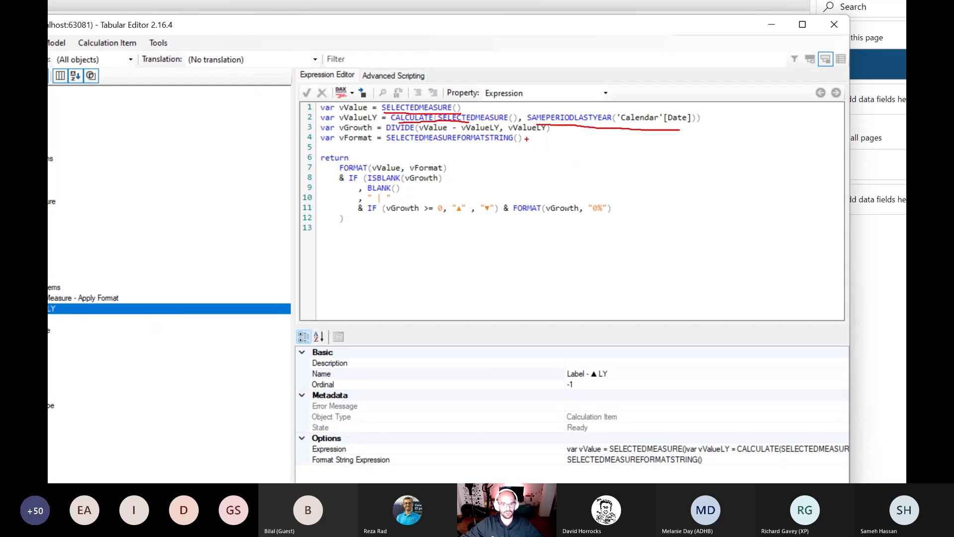
pyautogui.moveTo(554, 127); pyautogui.dragTo(545, 142)
pyautogui.moveTo(342, 148); pyautogui.dragTo(516, 147)
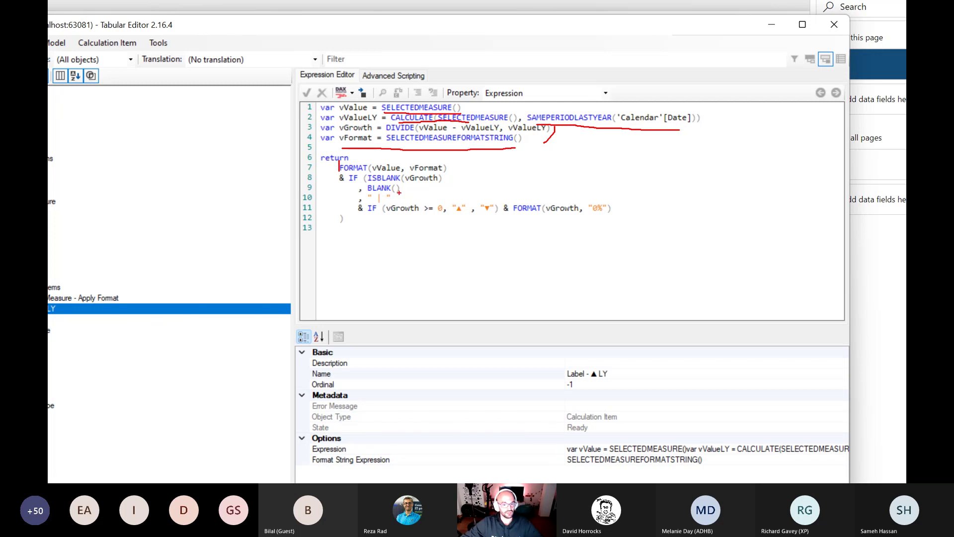
pyautogui.moveTo(406, 217); pyautogui.dragTo(480, 216)
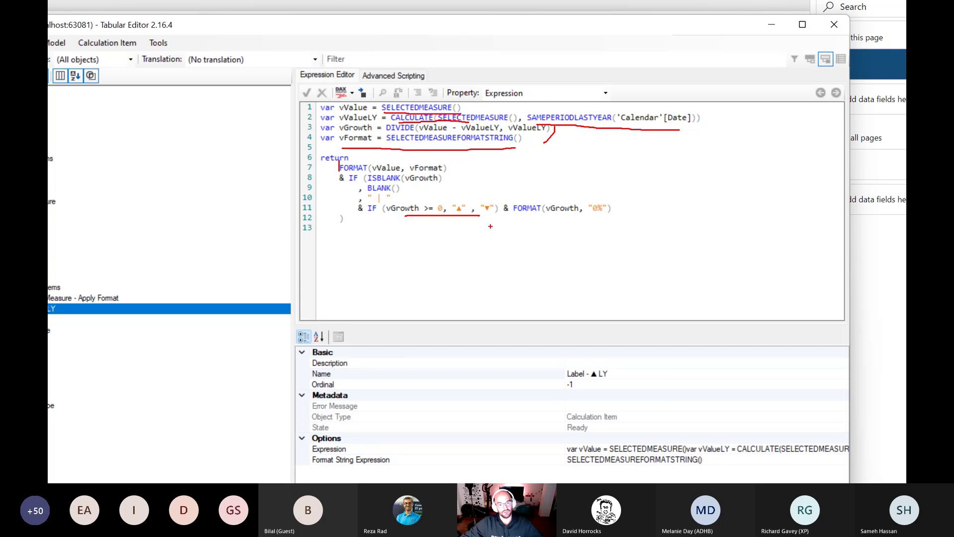
pyautogui.press('Escape')
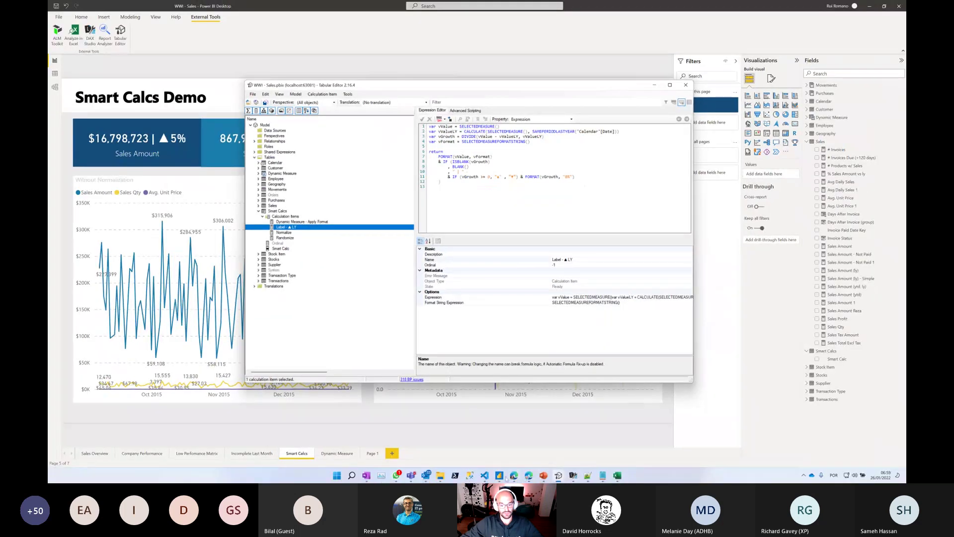
# Step: Inspect the Smart Calcs table in the Sales Analysis report, return to the WWI - Sales report and close its front Tabular Editor window
pyautogui.moveTo(506, 478)
pyautogui.click(509, 447)
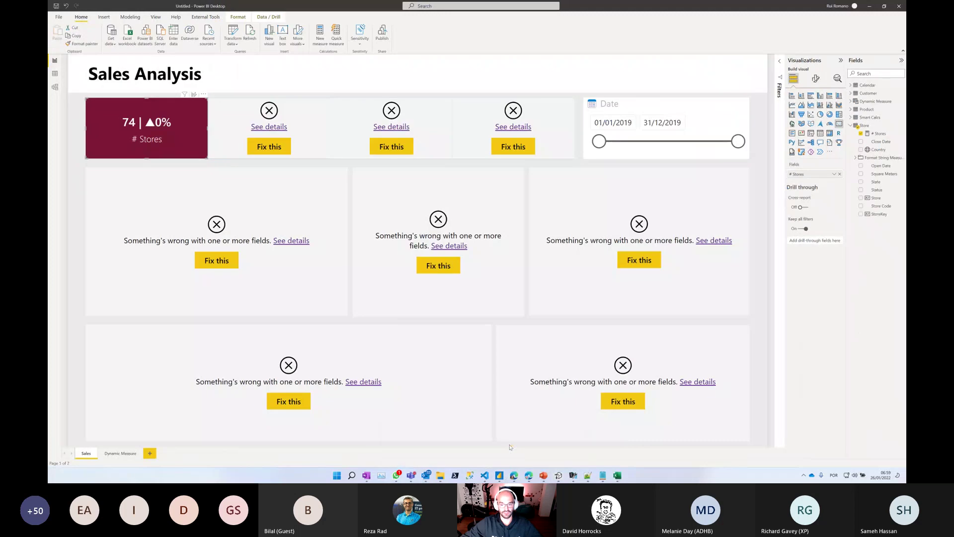
pyautogui.click(852, 118)
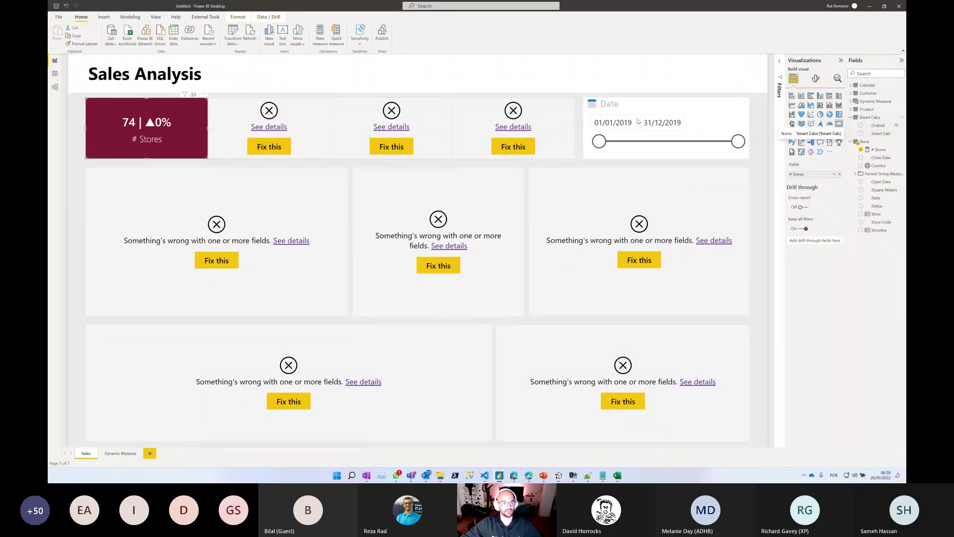
pyautogui.click(869, 6)
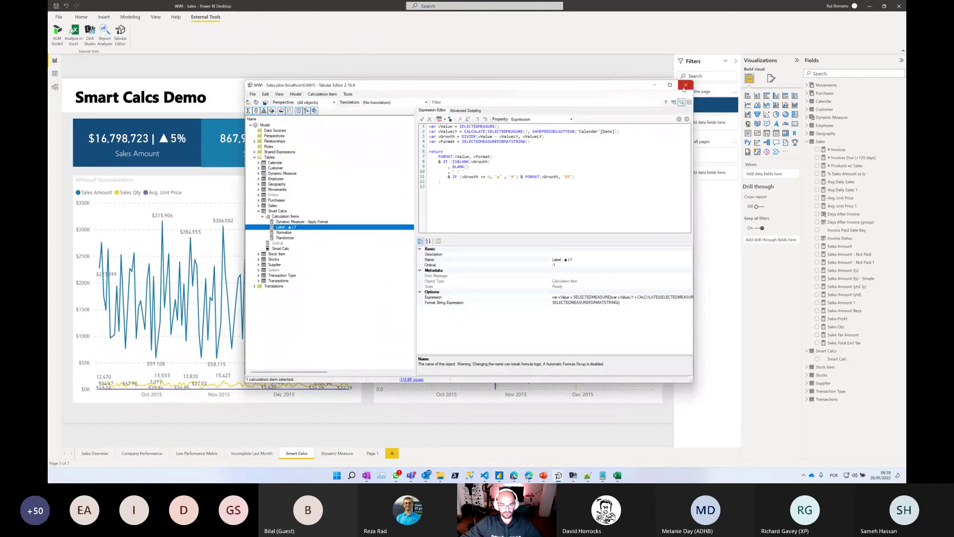
pyautogui.click(685, 86)
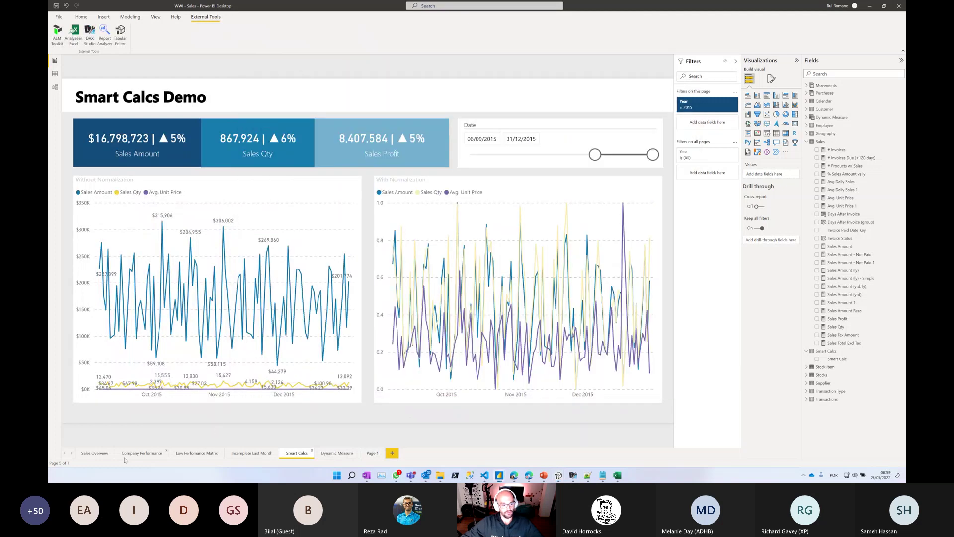
# Step: Filter the Sales Overview page by Smart Calc set to Randomize and collapse the filter card
pyautogui.click(94, 453)
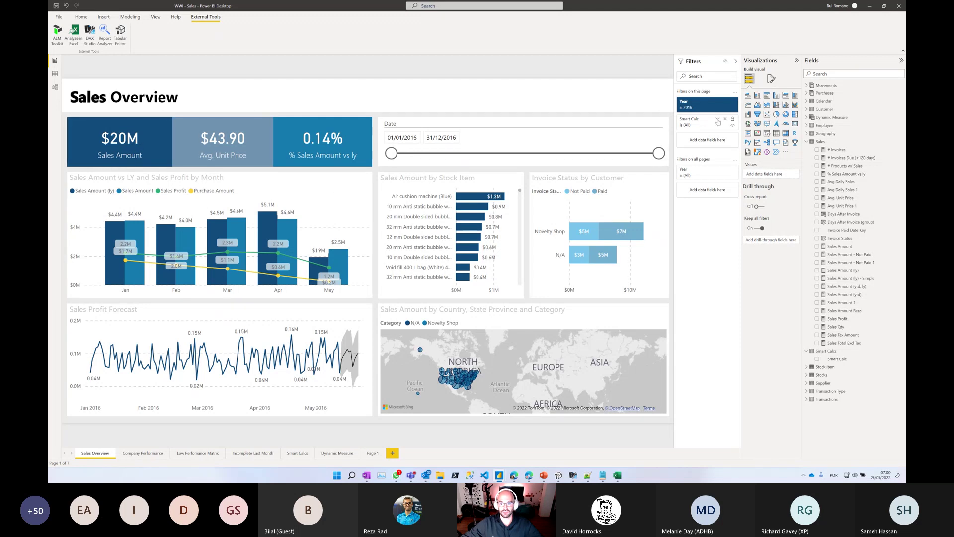
pyautogui.click(717, 120)
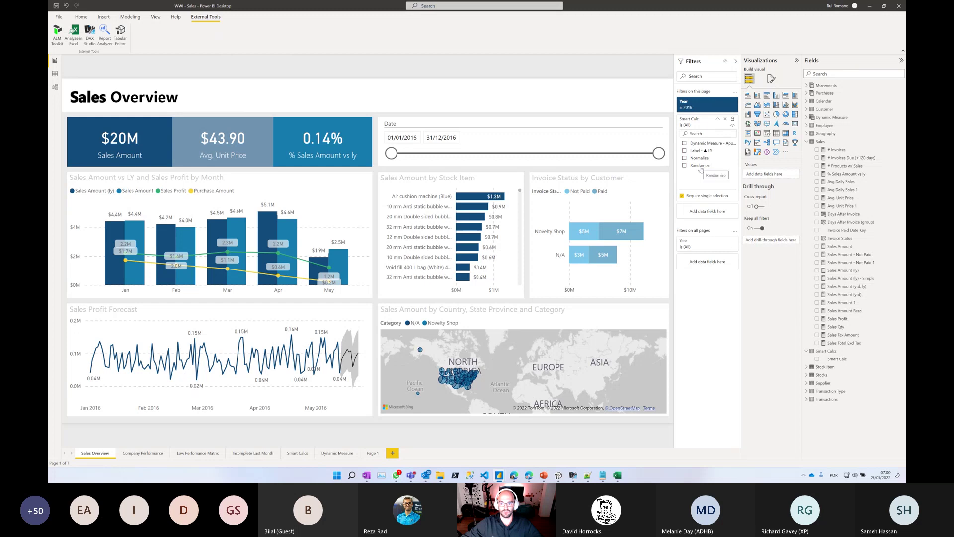
pyautogui.click(703, 166)
pyautogui.click(703, 166)
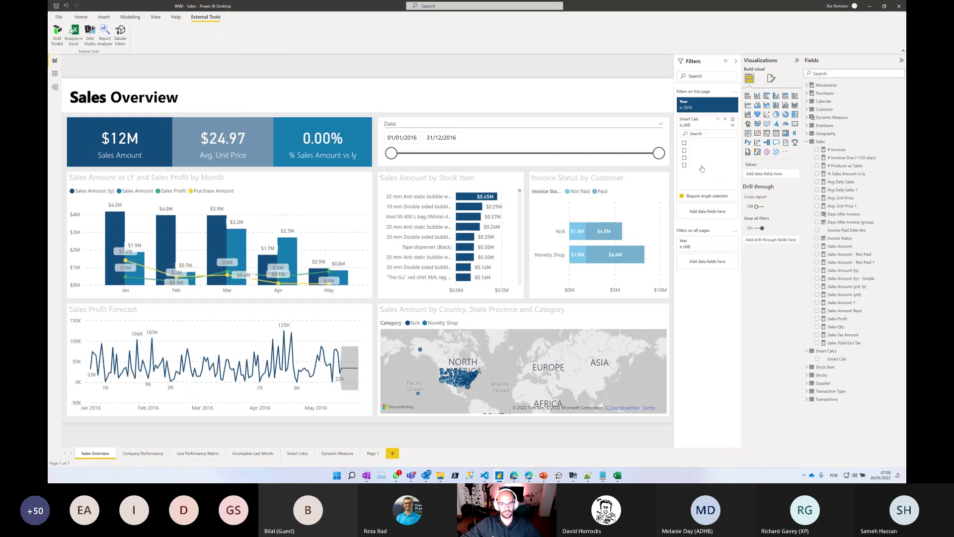
pyautogui.click(703, 166)
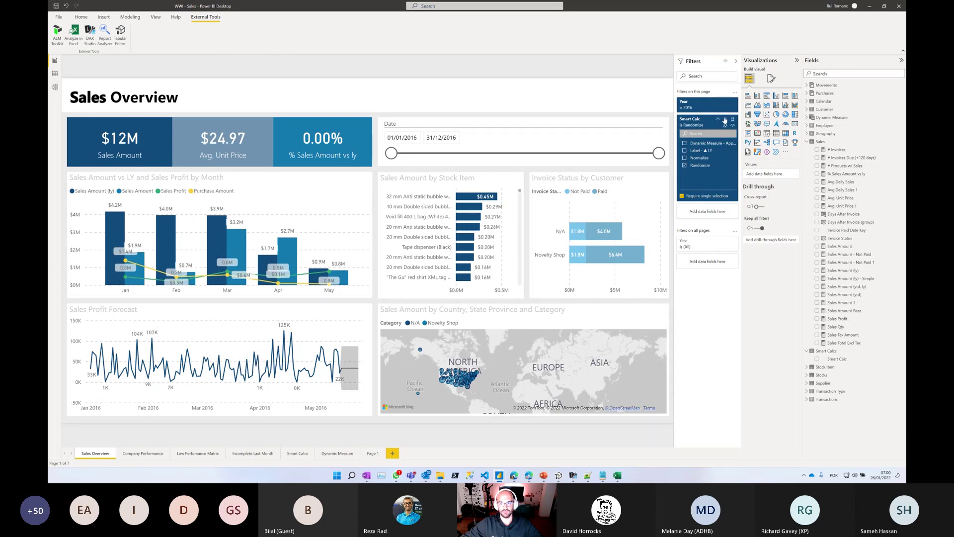
pyautogui.click(719, 120)
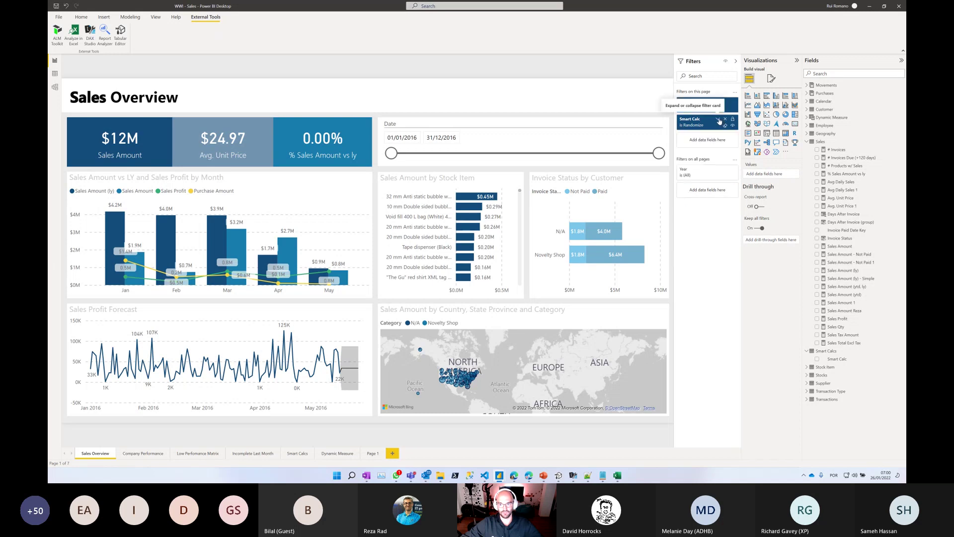
pyautogui.moveTo(670, 48)
pyautogui.mouseDown()
pyautogui.moveTo(775, 218)
pyautogui.moveTo(706, 60)
pyautogui.mouseUp()
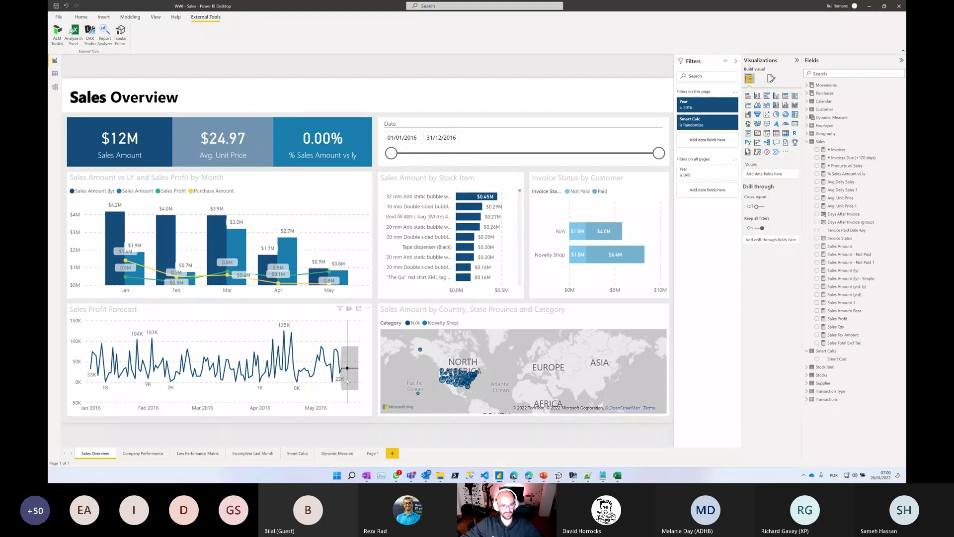
pyautogui.moveTo(347, 358)
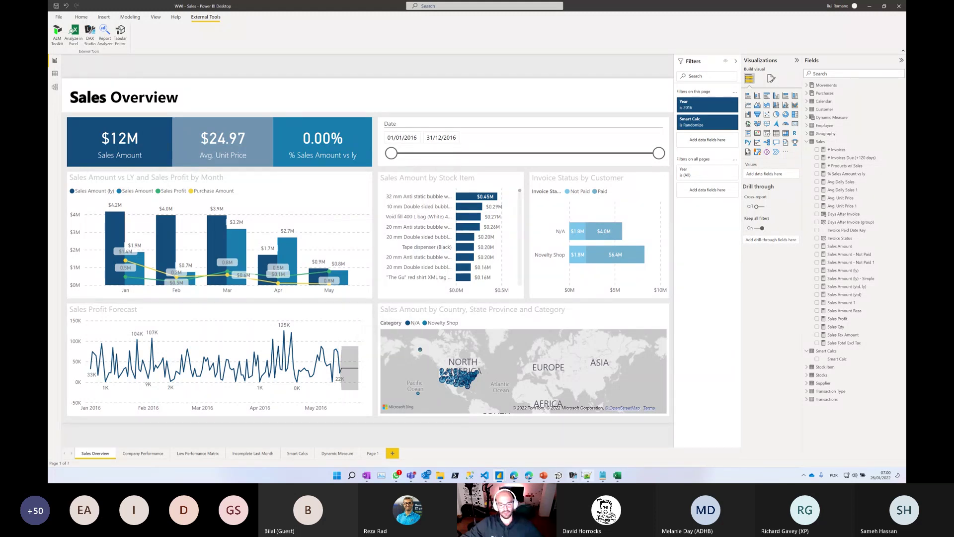
# Step: Close the Best Practice Analyzer window, view the Randomize calculation item's expression in Tabular Editor and return to the report
pyautogui.moveTo(558, 475)
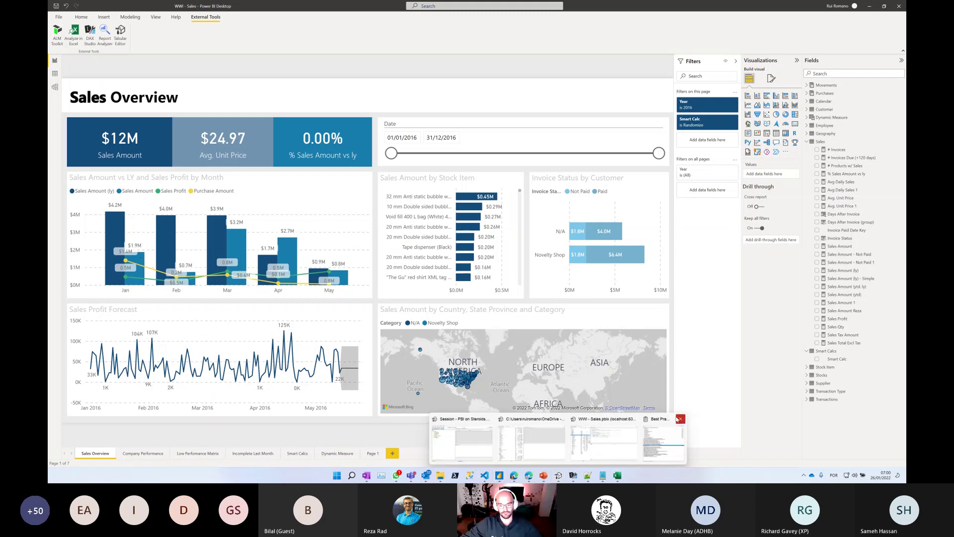
pyautogui.click(681, 419)
pyautogui.click(605, 440)
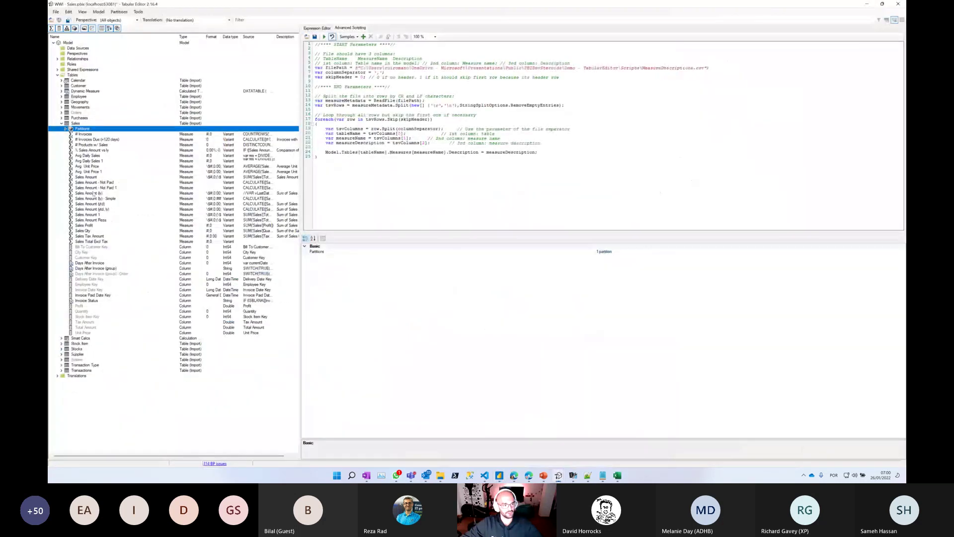
pyautogui.doubleClick(60, 339)
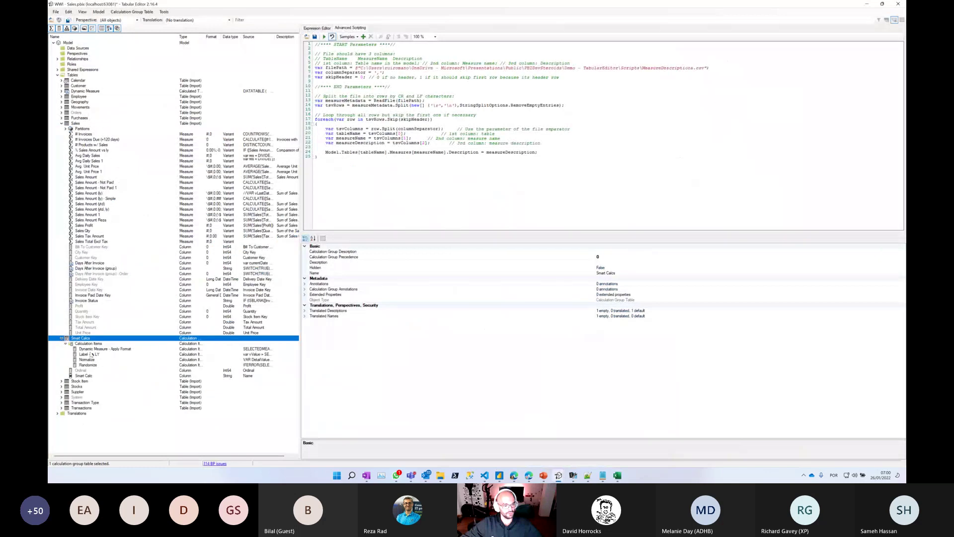
pyautogui.click(92, 365)
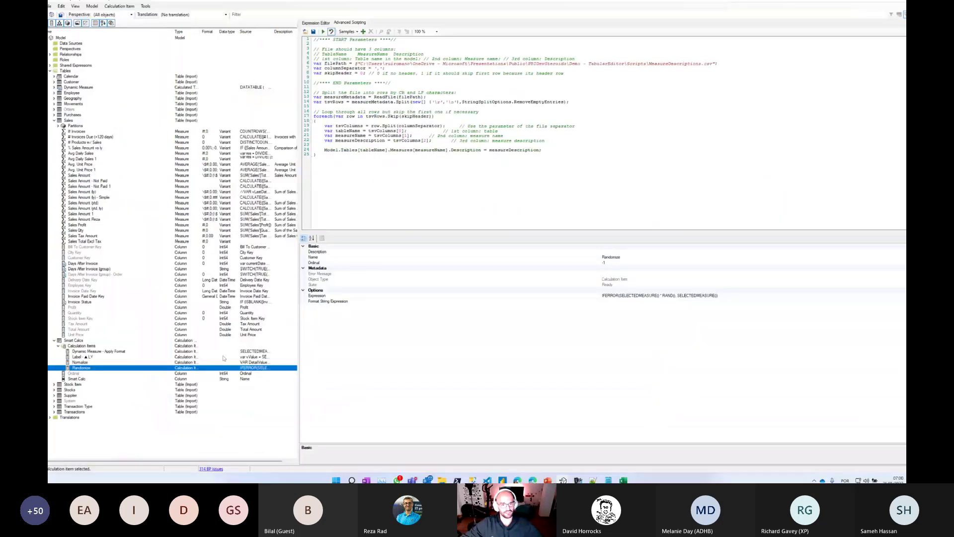
pyautogui.doubleClick(90, 365)
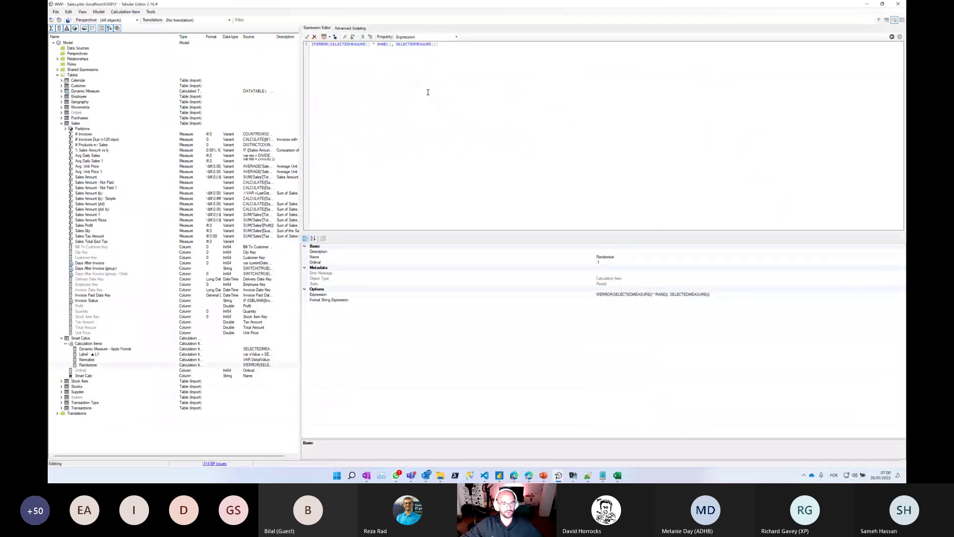
pyautogui.moveTo(337, 51); pyautogui.dragTo(384, 49)
pyautogui.click(867, 4)
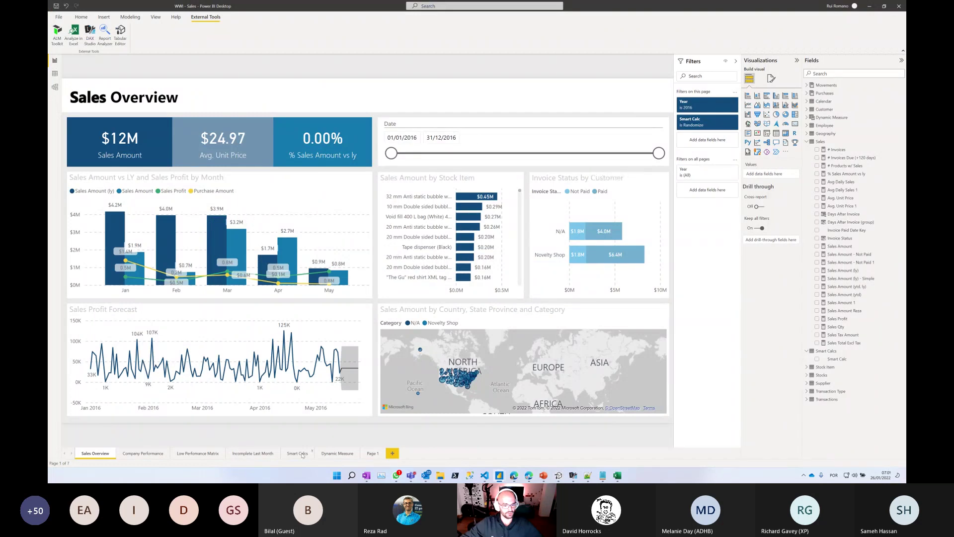
# Step: On the Smart Calcs page, clear and reapply the Normalize value in the With Normalization chart's Smart Calc filter
pyautogui.click(300, 453)
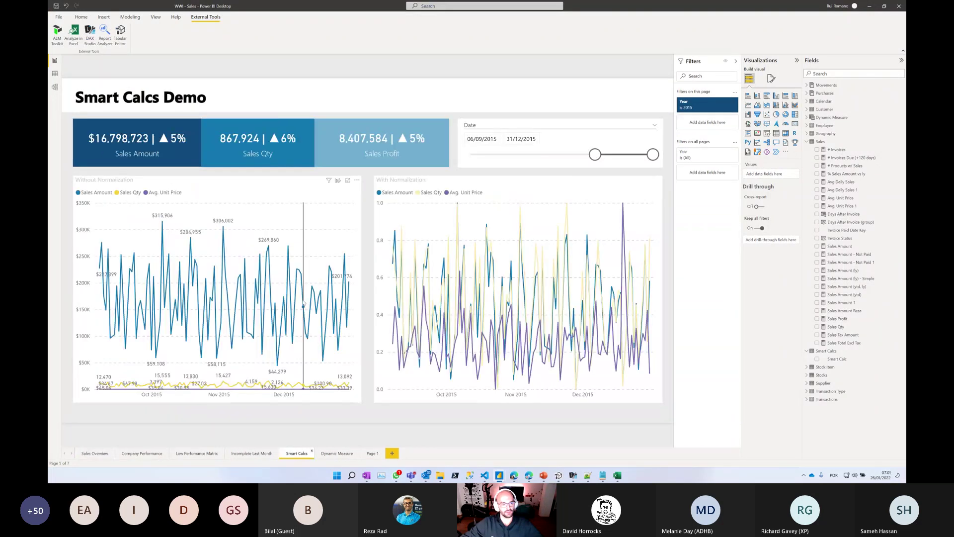
pyautogui.click(217, 187)
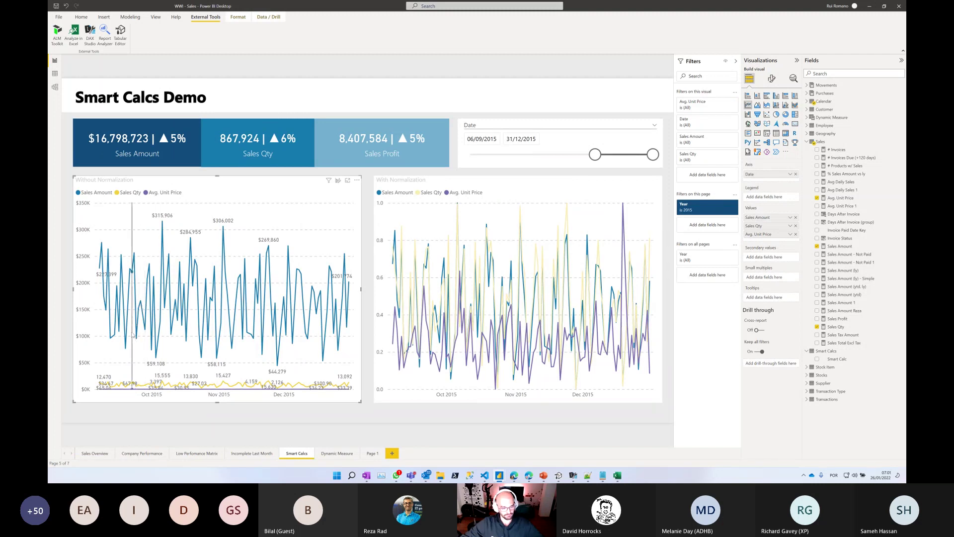
pyautogui.moveTo(135, 334)
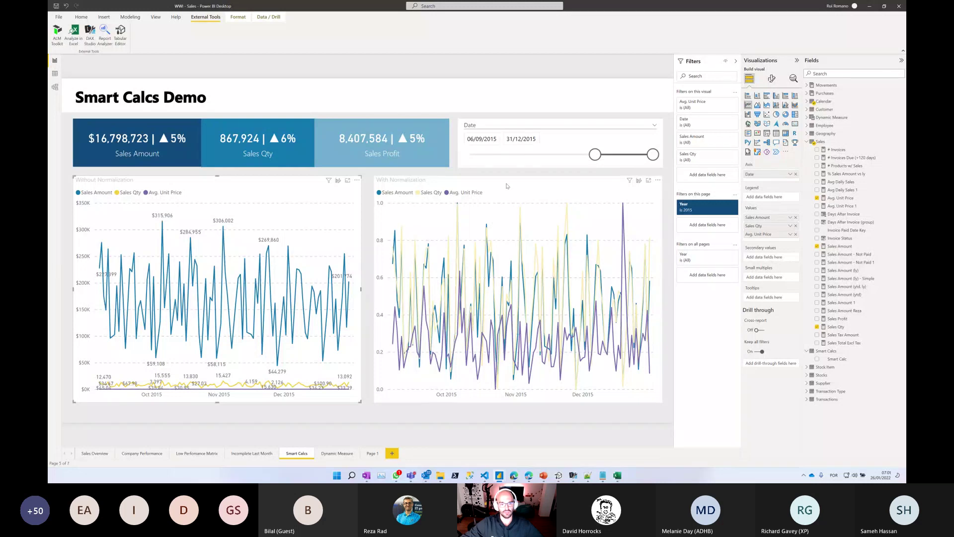
pyautogui.click(507, 200)
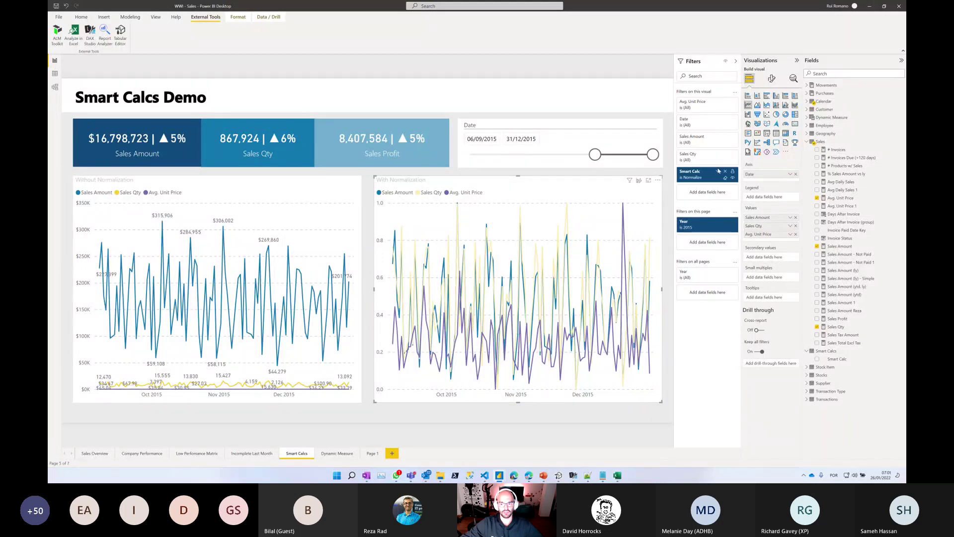
pyautogui.click(719, 171)
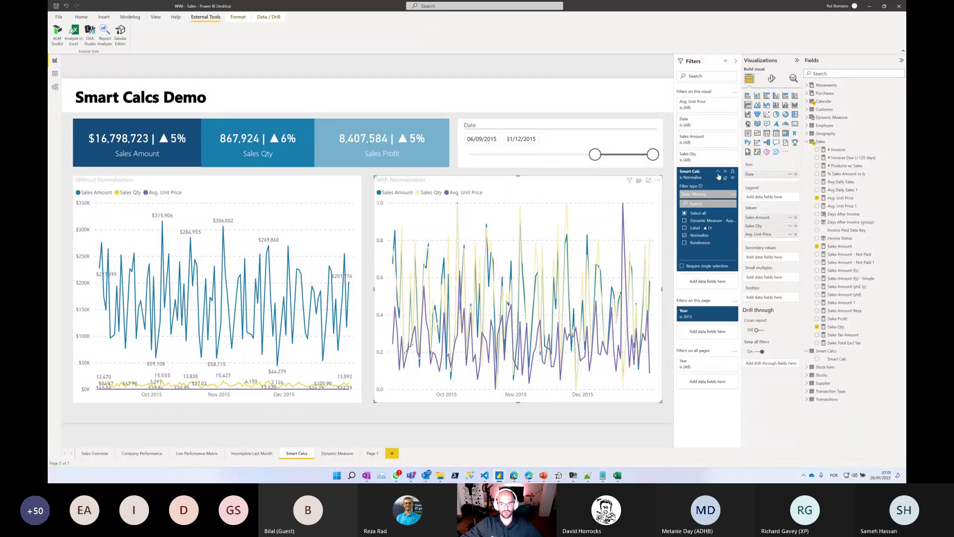
pyautogui.click(696, 237)
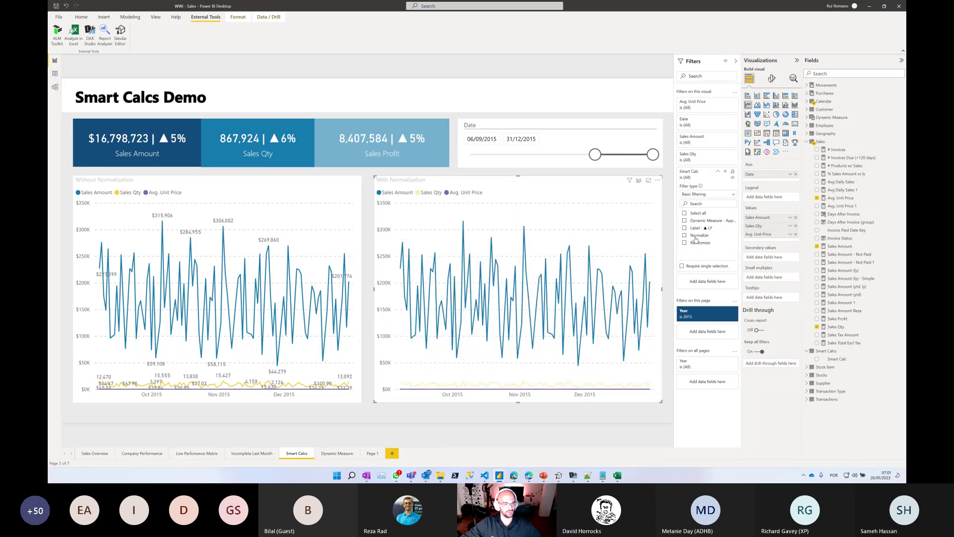
pyautogui.click(696, 237)
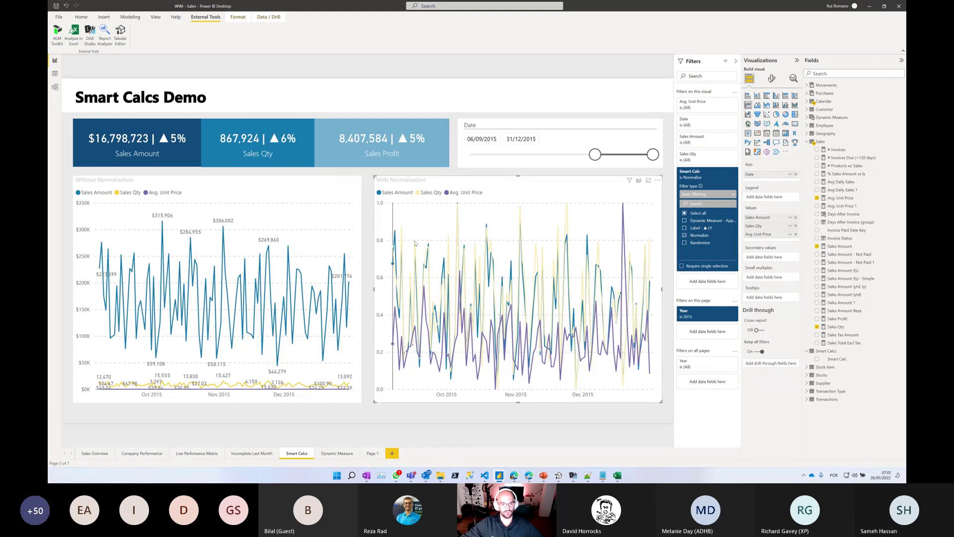
pyautogui.moveTo(558, 476)
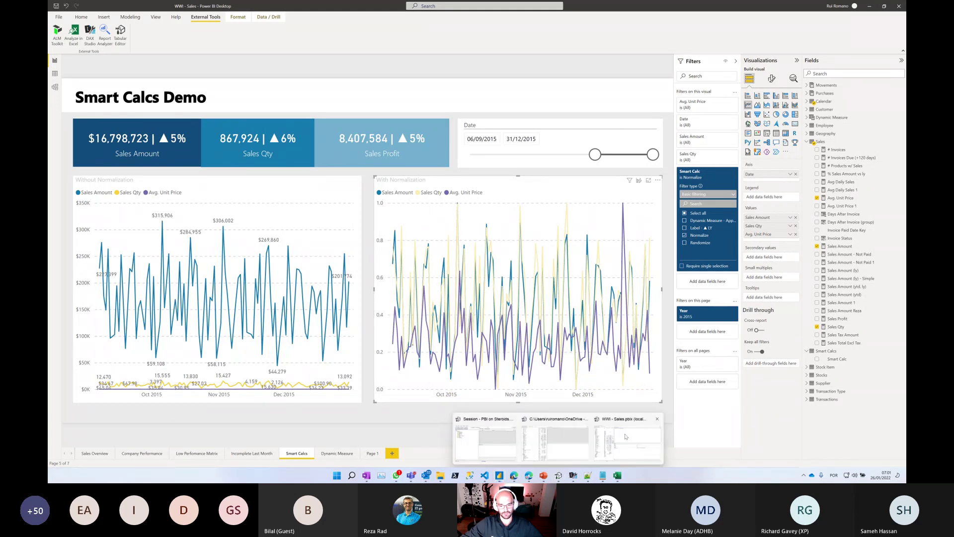
pyautogui.moveTo(611, 440)
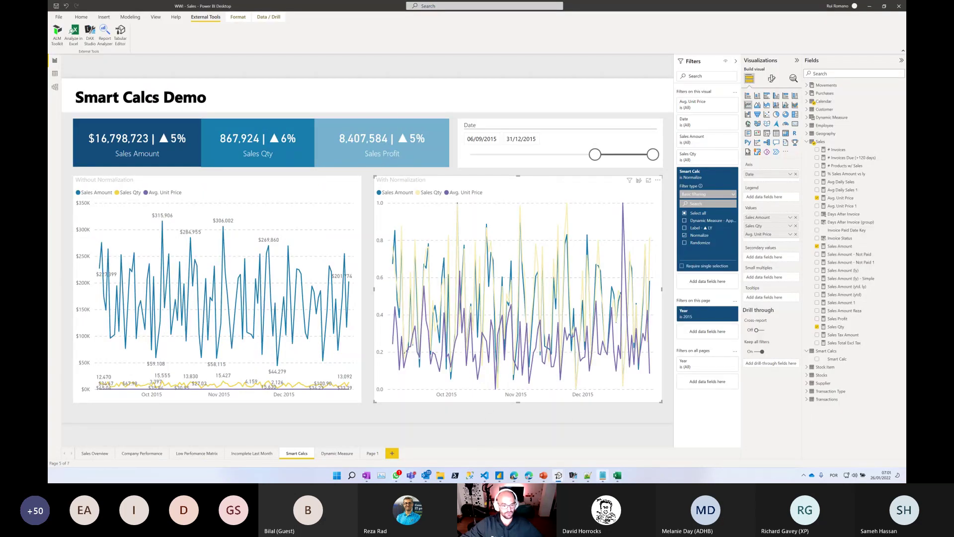
pyautogui.click(669, 400)
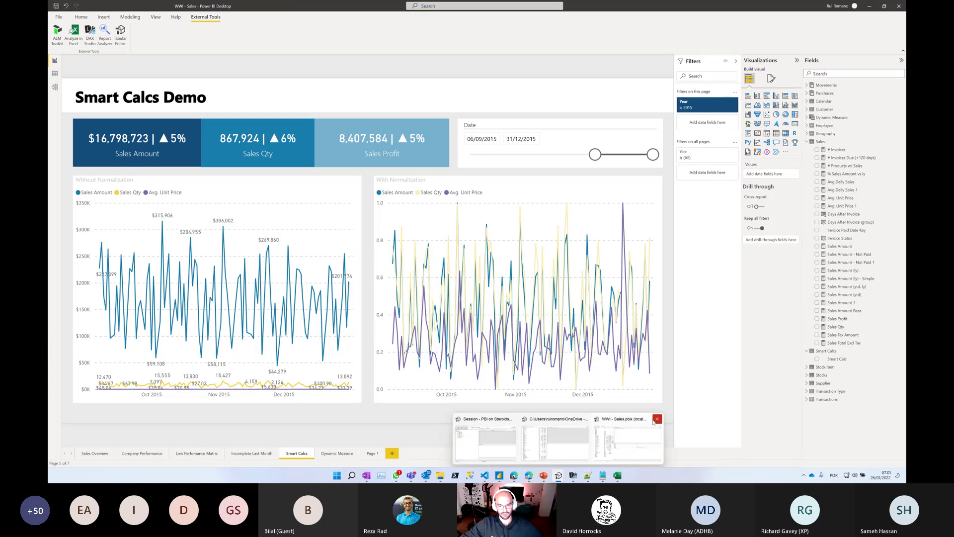
pyautogui.moveTo(654, 422)
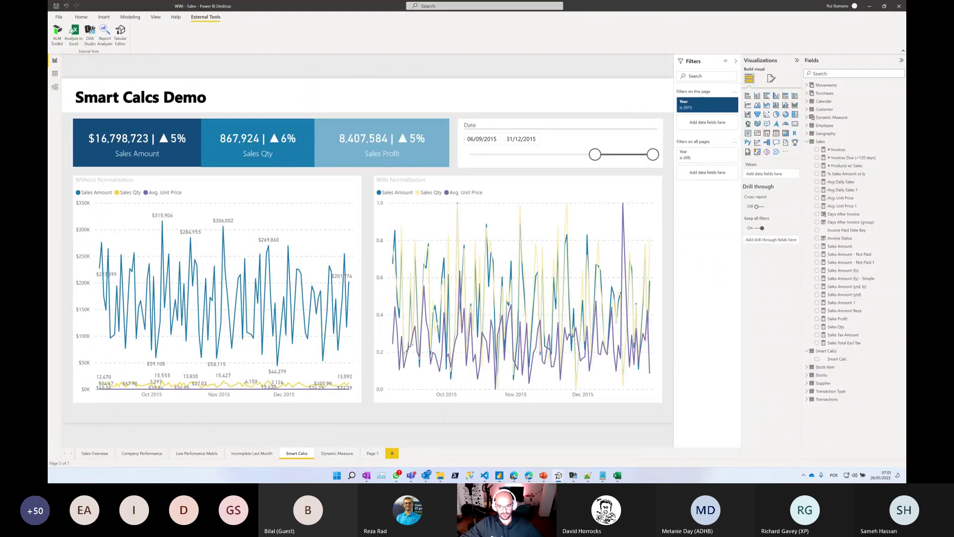
pyautogui.moveTo(642, 441)
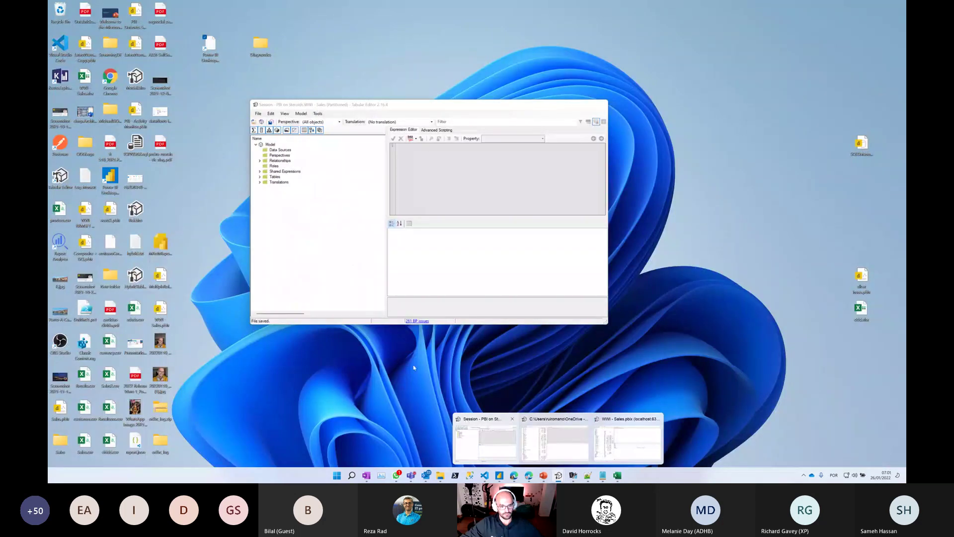
pyautogui.click(512, 419)
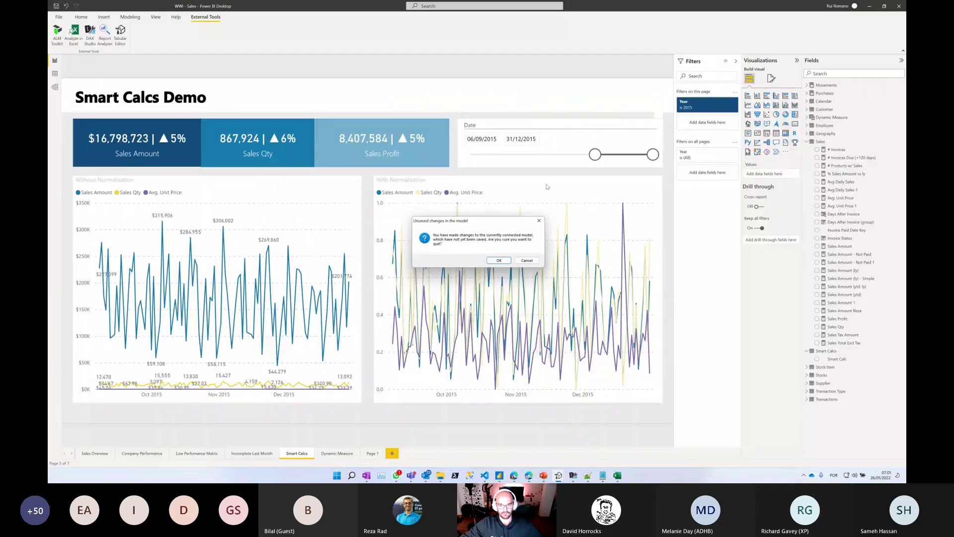
pyautogui.click(523, 262)
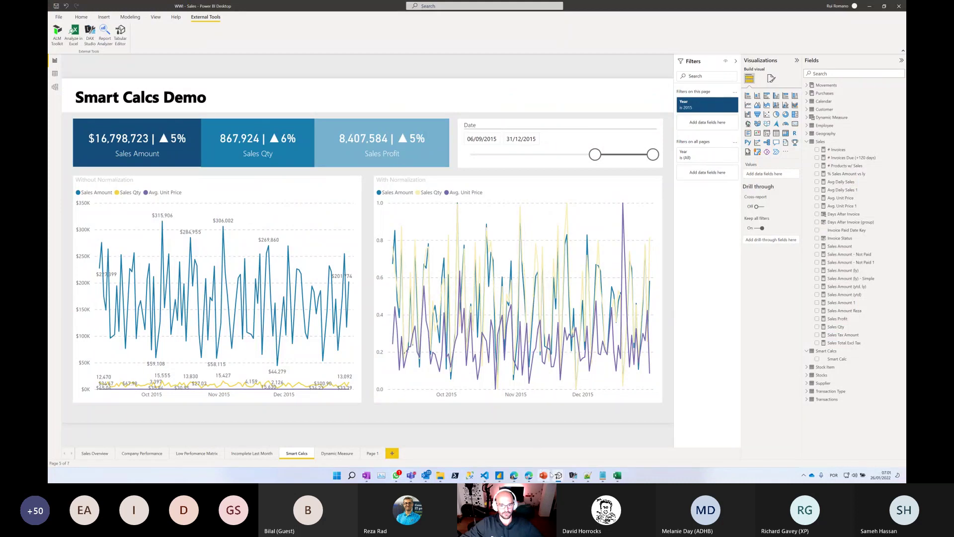
# Step: Switch to the PBIDevSteroids presentation in PowerPoint to view the slide on "Smart" Calculation Groups
pyautogui.moveTo(559, 476)
pyautogui.click(544, 475)
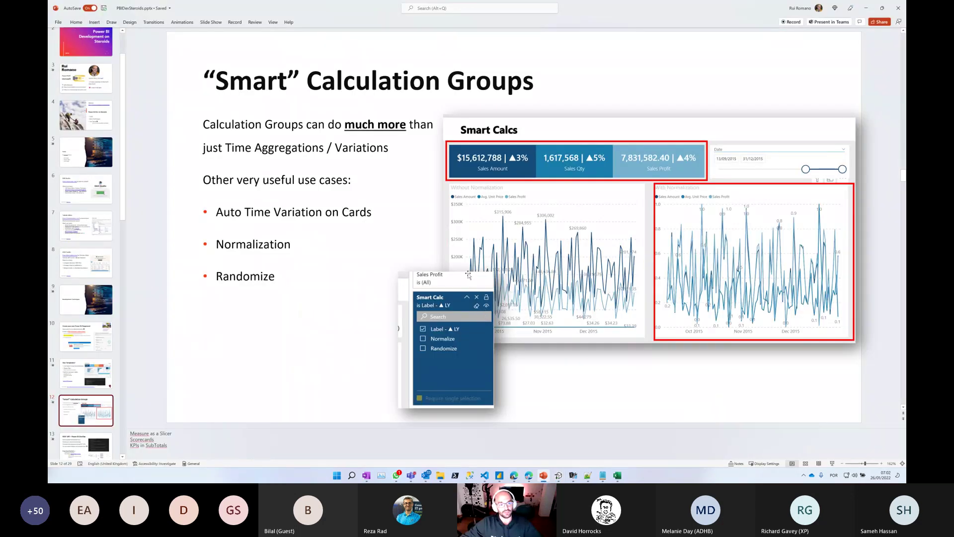